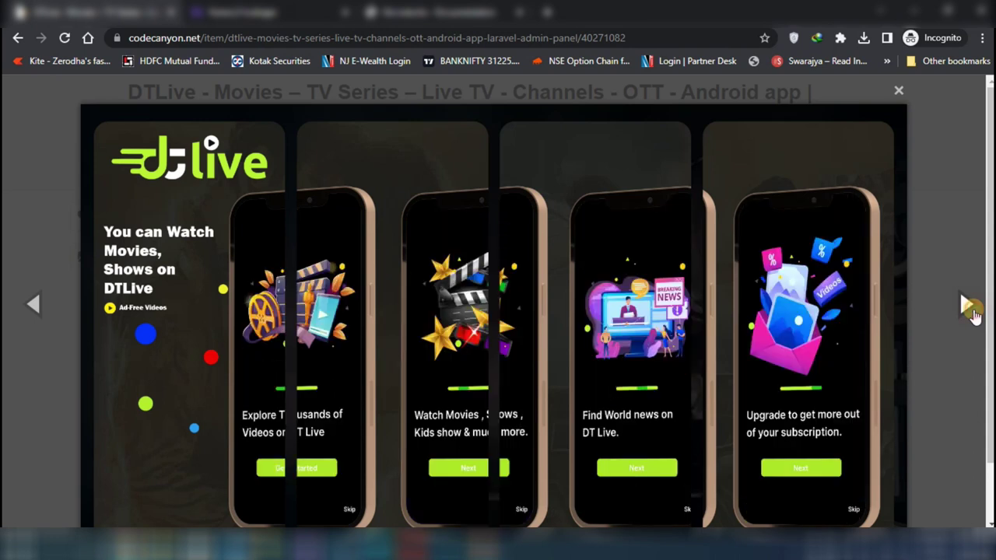
Look through the DTLive item's screenshot gallery and close it
click(973, 313)
click(973, 314)
click(973, 313)
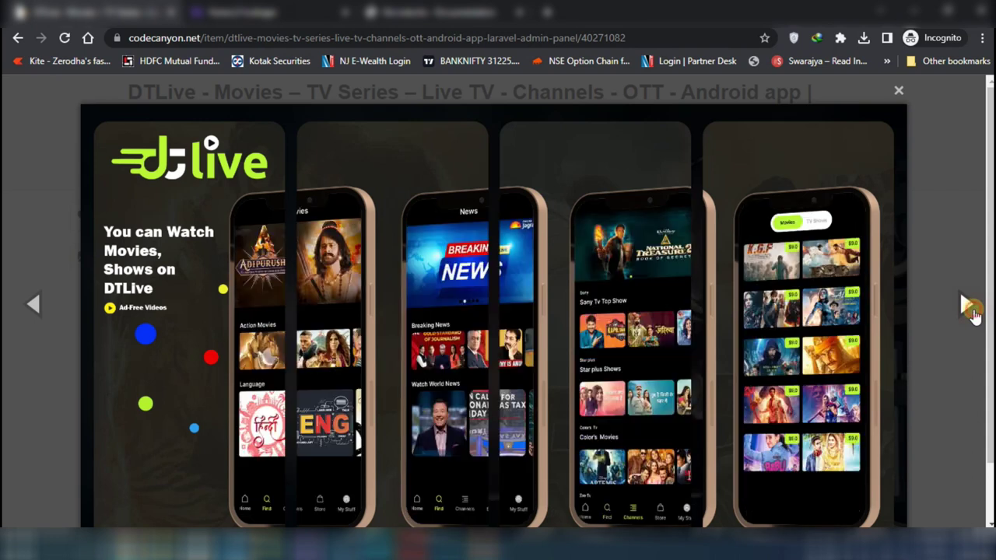
click(973, 311)
click(973, 311)
click(972, 312)
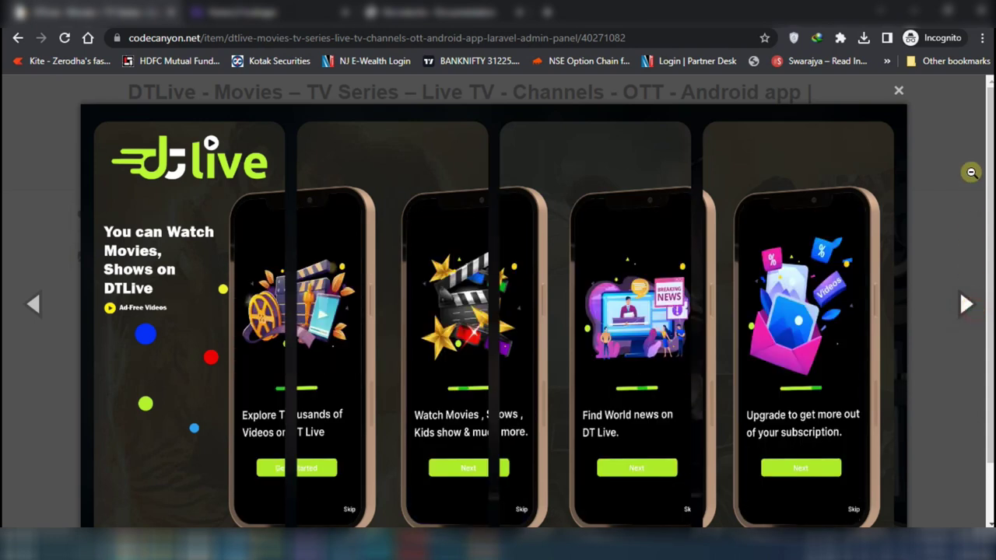
click(971, 172)
Review the DTLive item page's description, feature images, and documentation, support and video tutorial links
scroll(444, 256, down, 5)
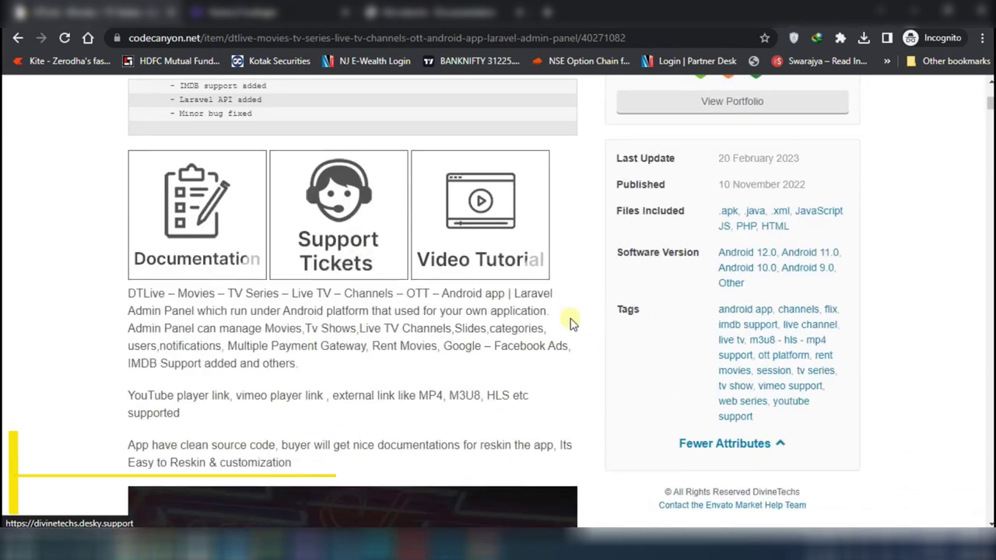
scroll(511, 373, down, 6)
scroll(446, 439, up, 4)
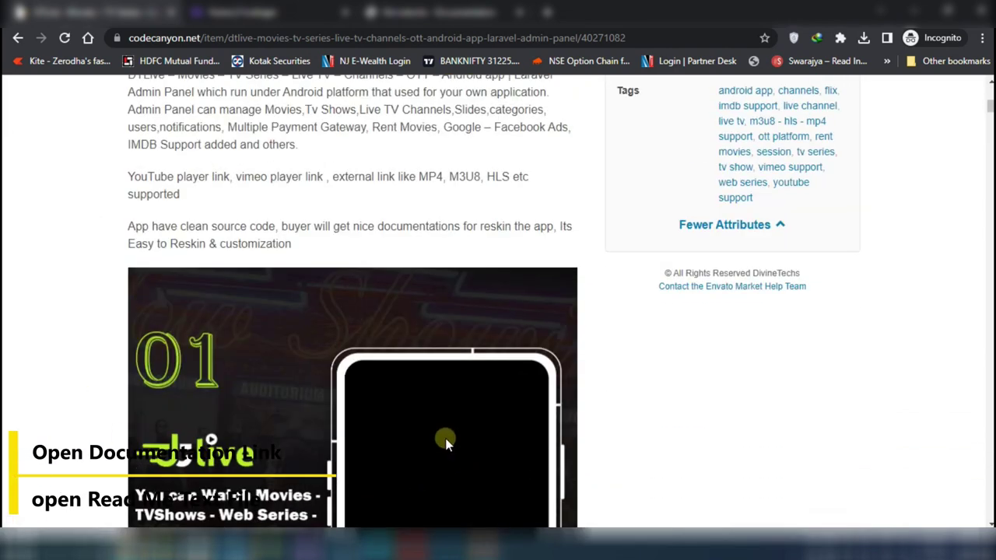
scroll(445, 442, up, 5)
scroll(350, 365, down, 2)
click(325, 355)
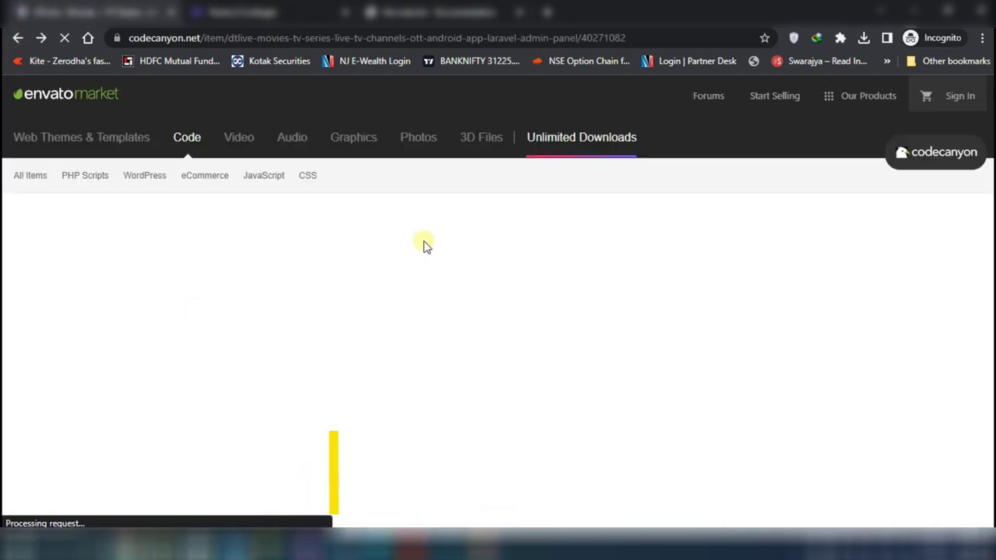
scroll(488, 298, down, 1)
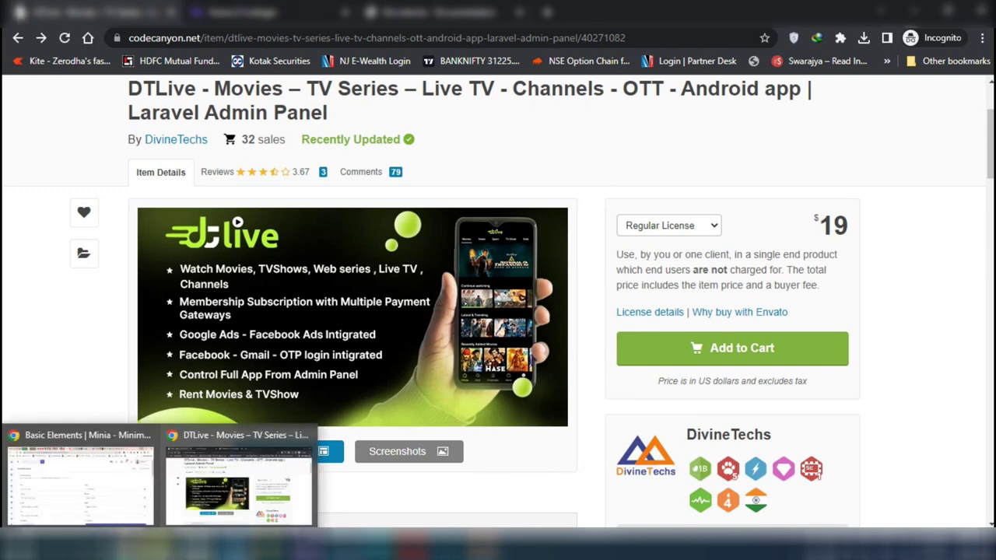
Switch to the Mainfiles_v2 folder in File Explorer and locate the ServerCode folder among the package contents
mouse_move(160, 545)
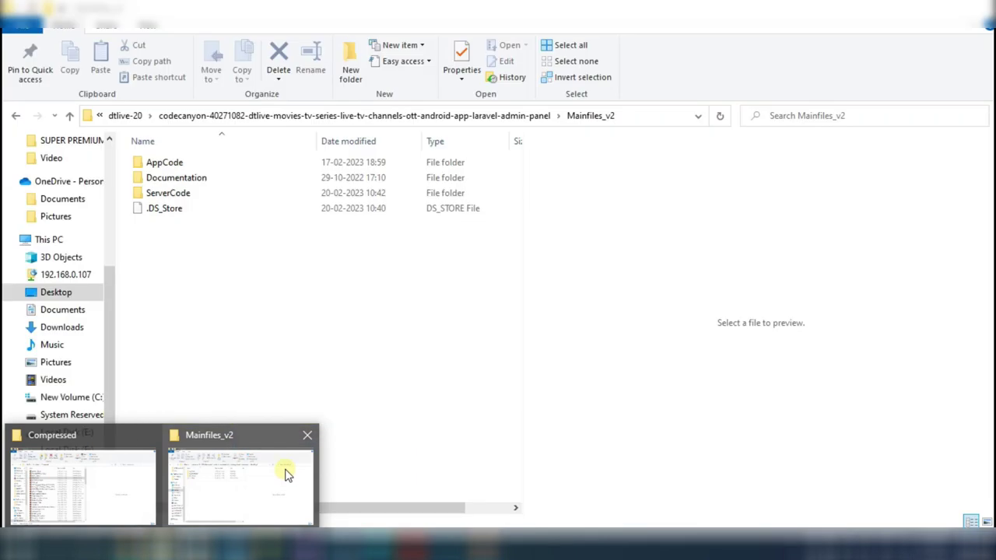
click(280, 474)
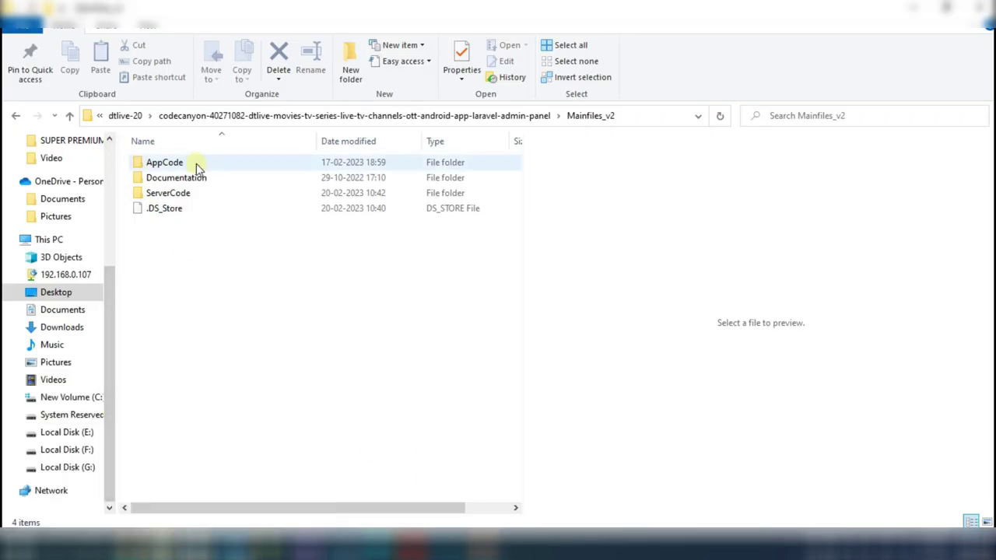
click(168, 194)
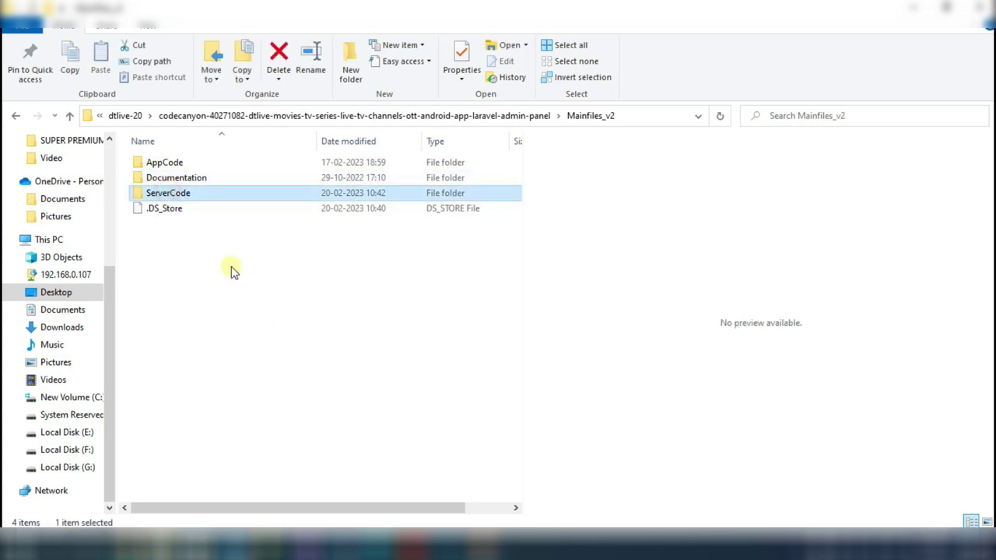
click(330, 439)
Switch back to Chrome and read the server requirements in the DTLive documentation, including the PHP version, Curl, execution time and post size limits
mouse_move(159, 545)
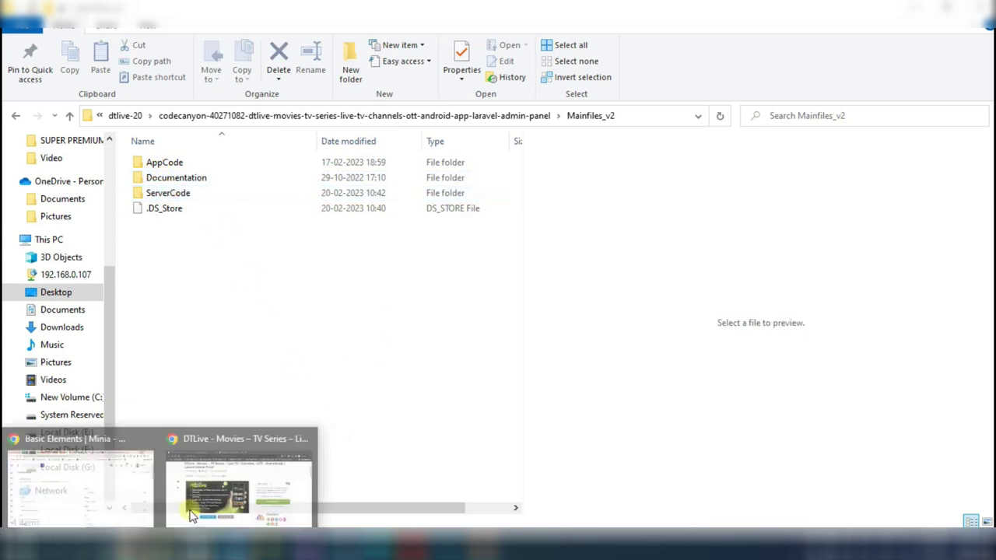
click(256, 471)
key(ctrl+Tab)
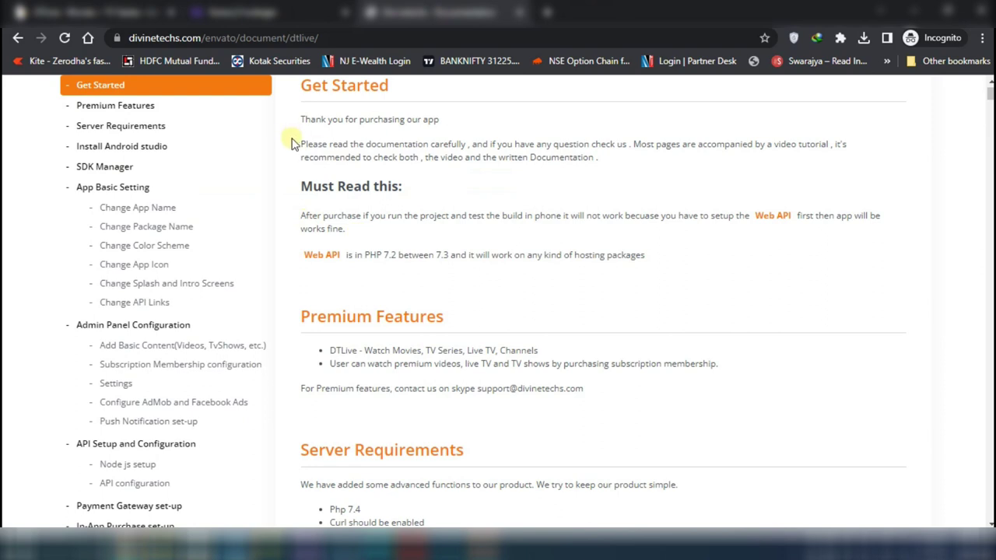
scroll(292, 144, up, 1)
scroll(447, 225, down, 3)
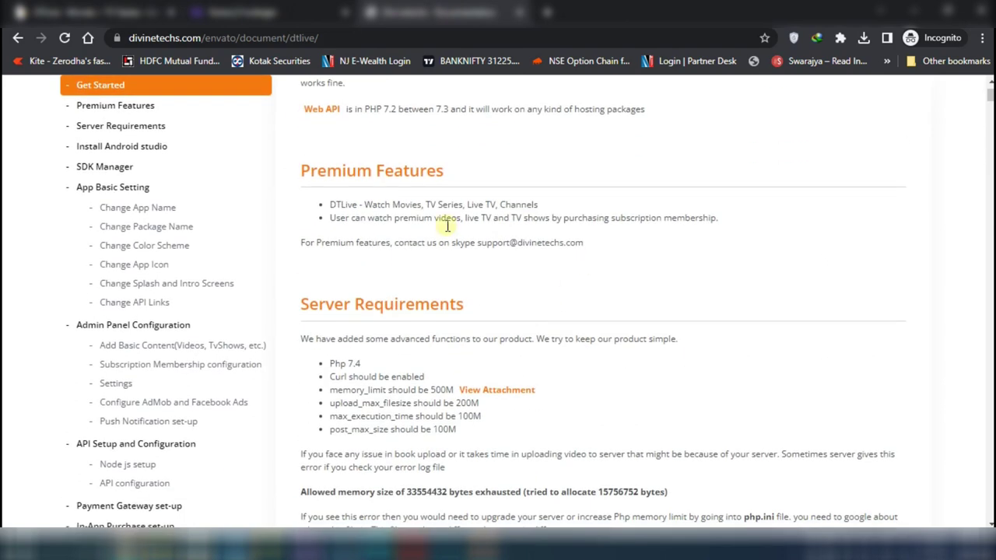
drag(332, 363, 427, 376)
drag(329, 416, 483, 416)
drag(327, 433, 511, 434)
scroll(306, 98, down, 4)
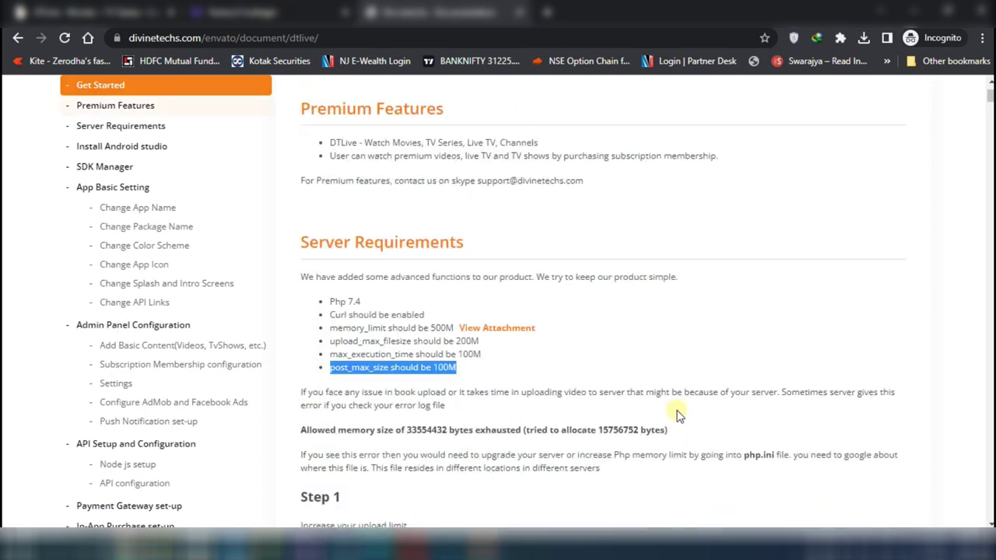
drag(302, 200, 396, 201)
click(575, 219)
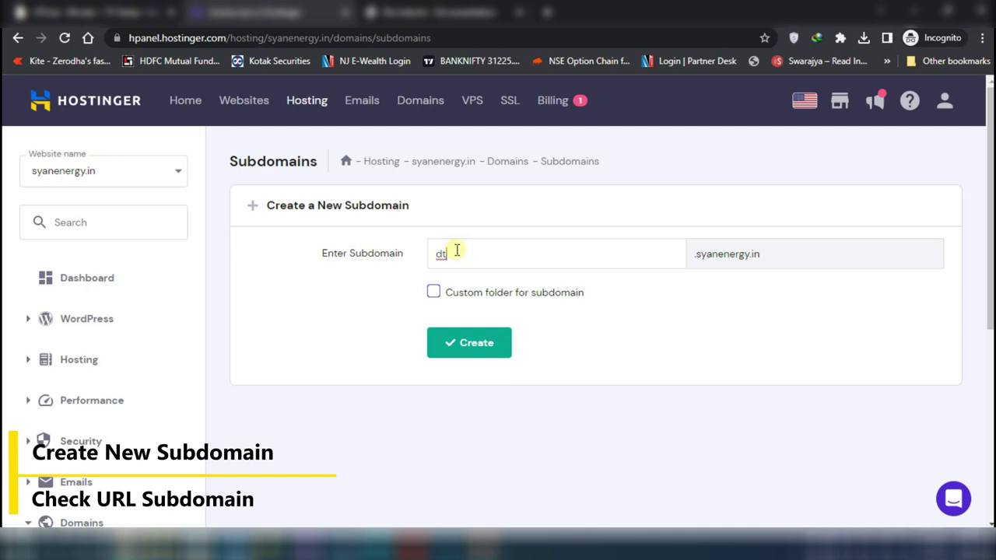
Create the subdomain dtlive under syanenergy.in with no custom folder and open its address in a new tab
text(live)
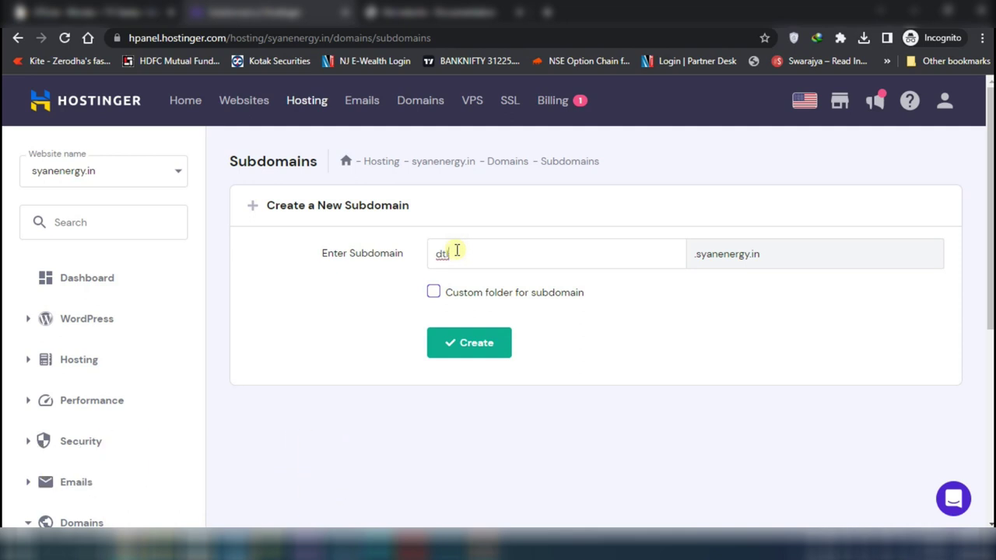
click(484, 344)
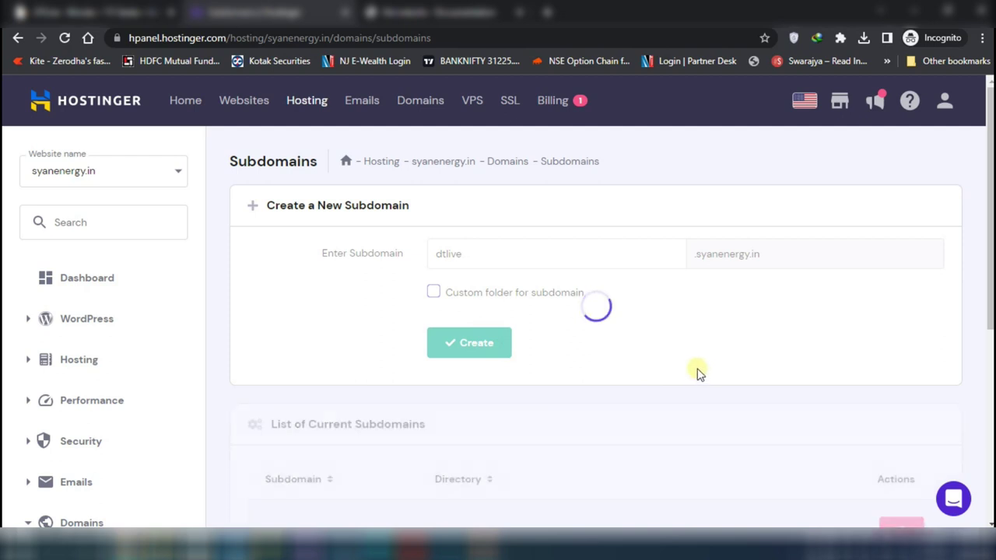
scroll(696, 373, down, 3)
drag(259, 318, 372, 321)
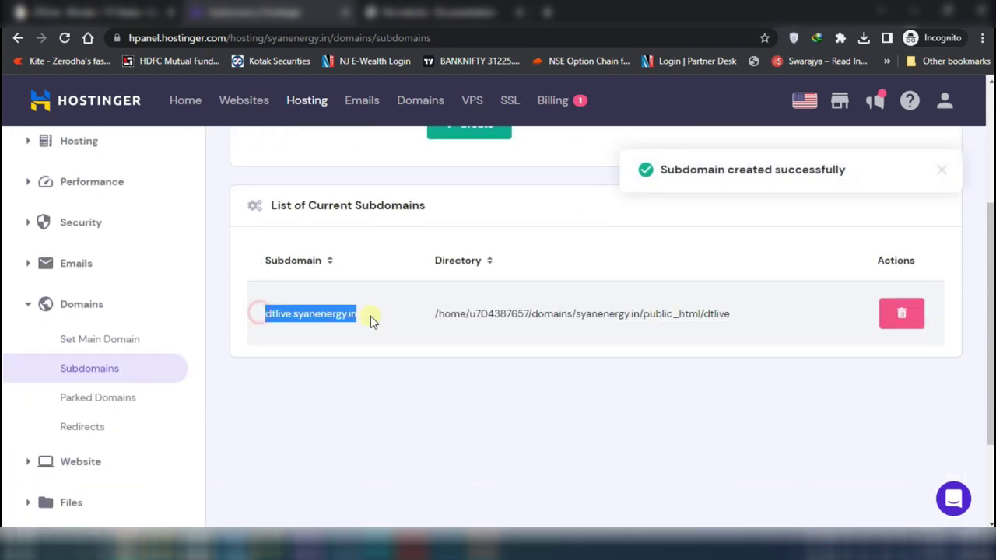
right_click(314, 312)
click(379, 352)
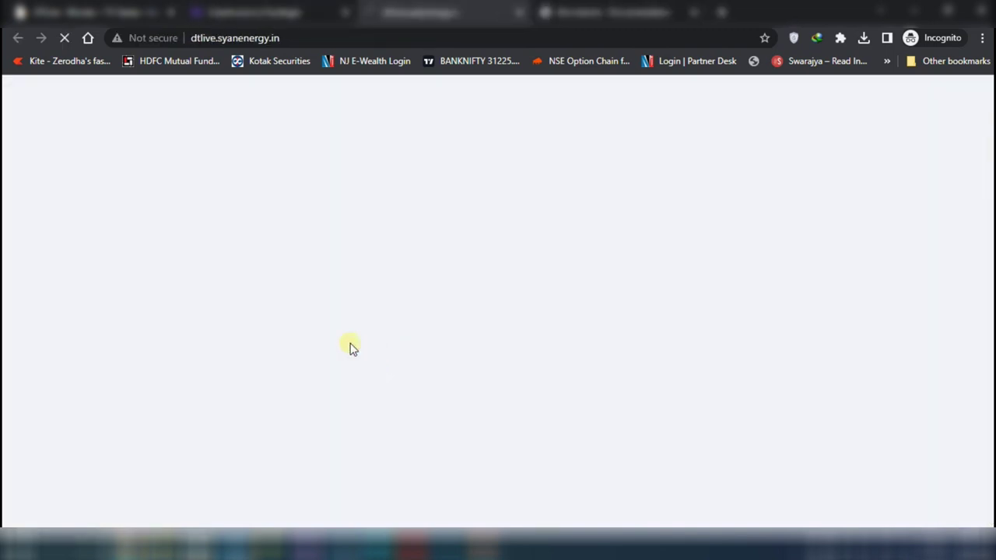
Return to the hosting panel and open the Auto Installer for syanenergy.in
click(226, 11)
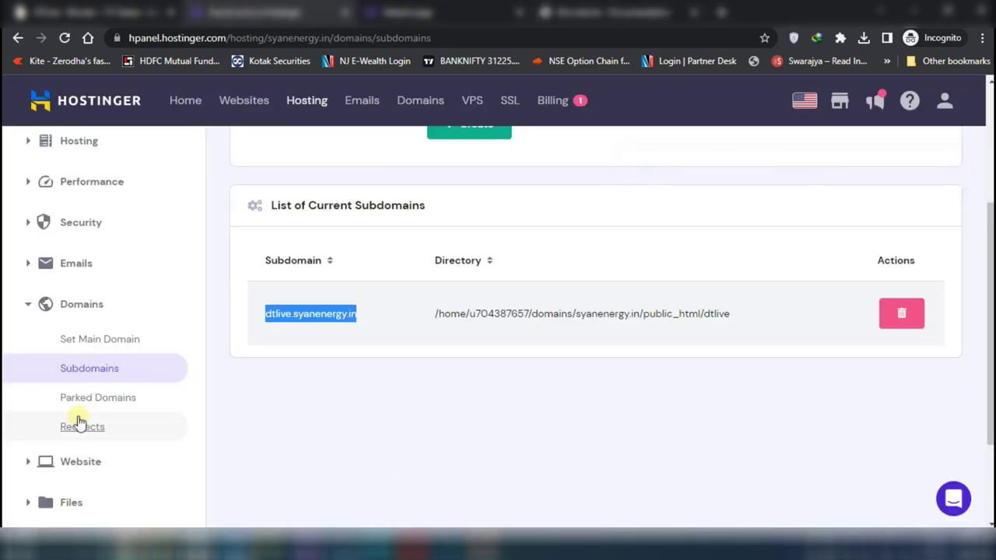
scroll(109, 421, down, 2)
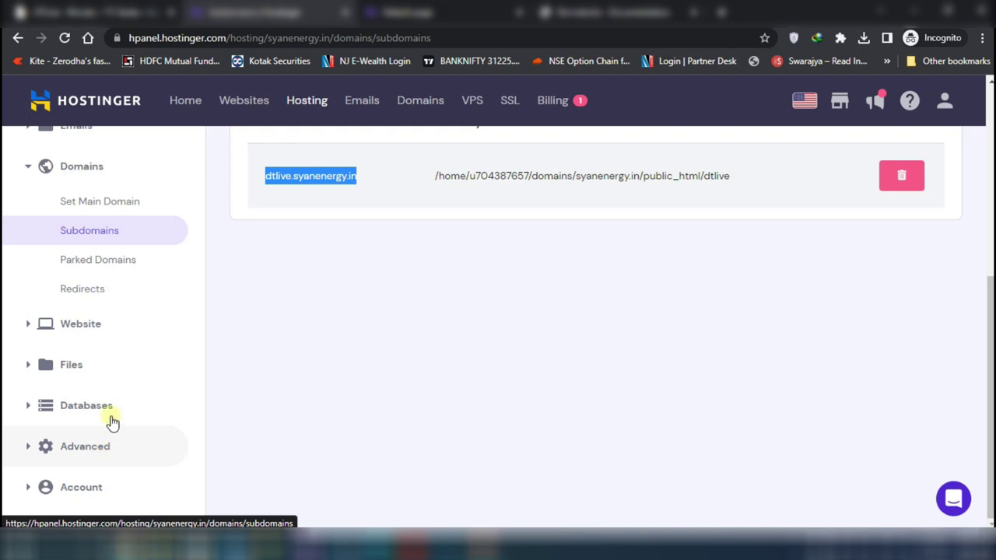
click(71, 365)
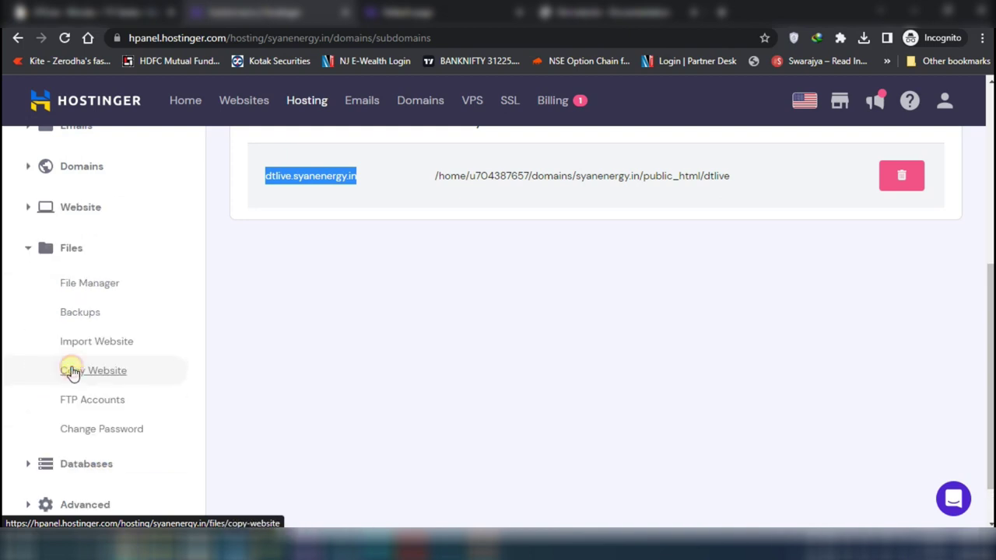
click(74, 210)
click(98, 244)
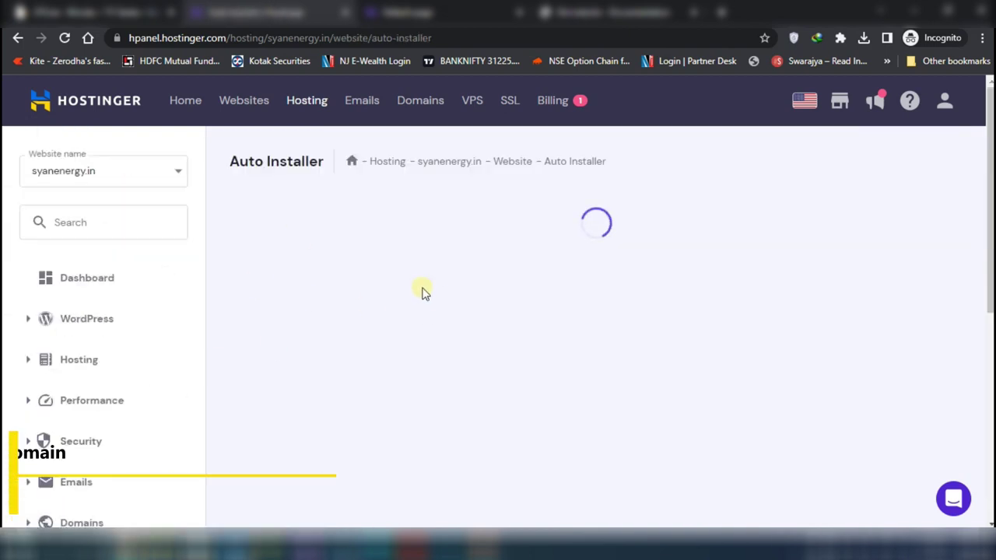
Install the Laravel application, version 9.19.0, on dtlive.syanenergy.in with updates limited to minor versions
scroll(778, 340, down, 2)
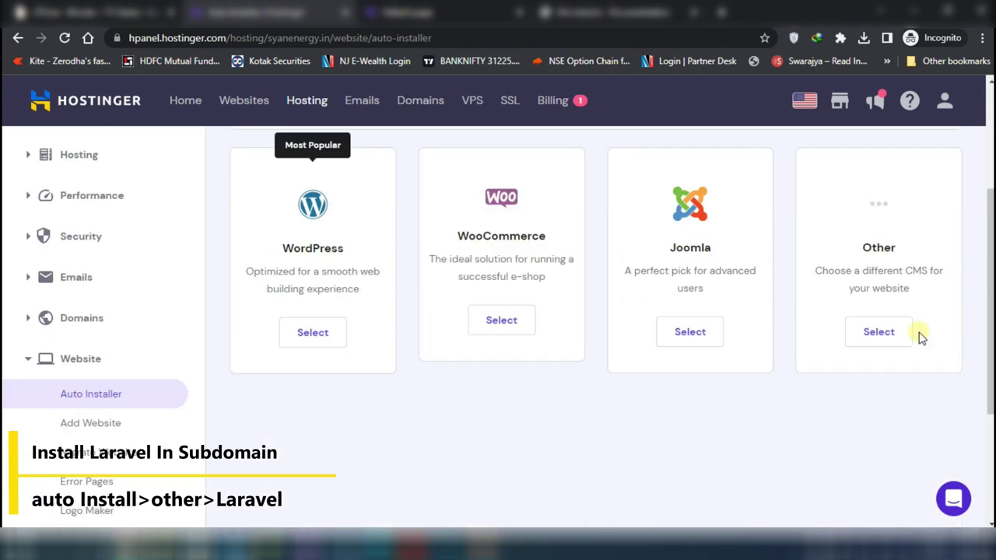
scroll(921, 336, down, 1)
click(886, 249)
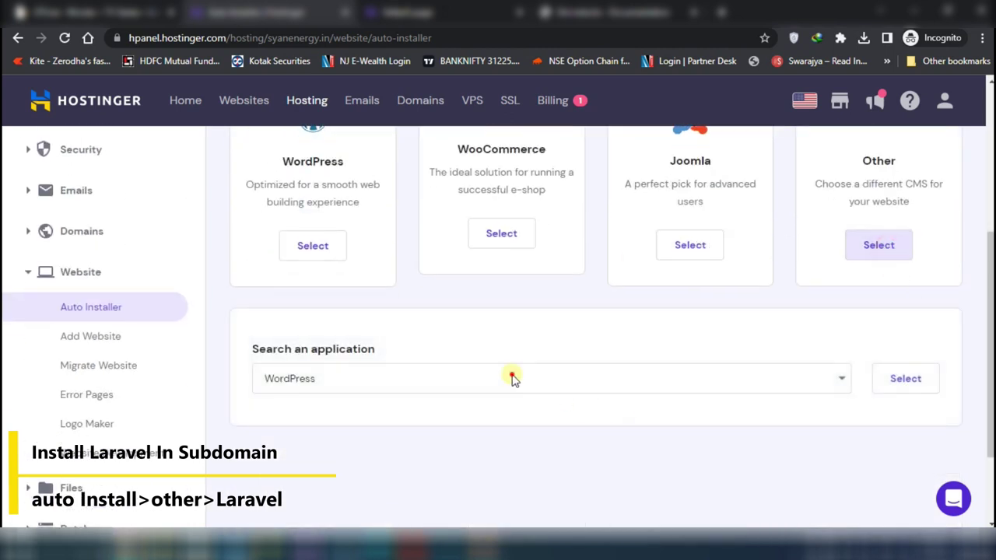
click(512, 378)
scroll(451, 318, down, 10)
text(lara)
click(365, 330)
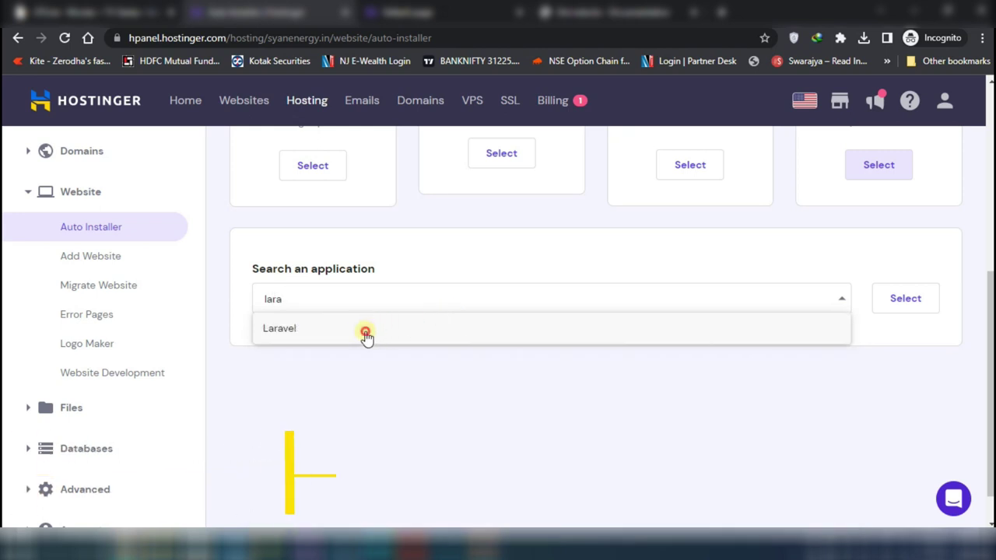
click(895, 301)
click(703, 481)
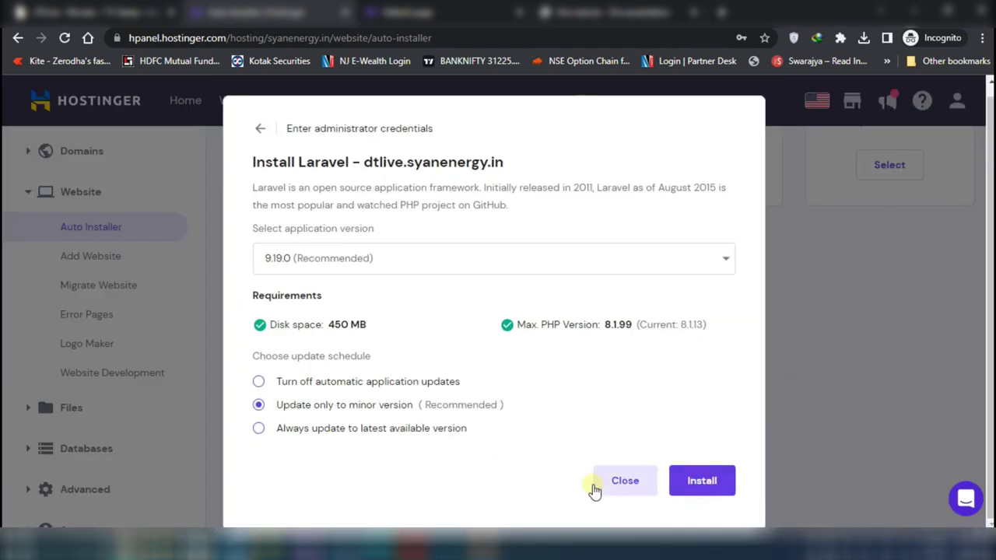
click(707, 491)
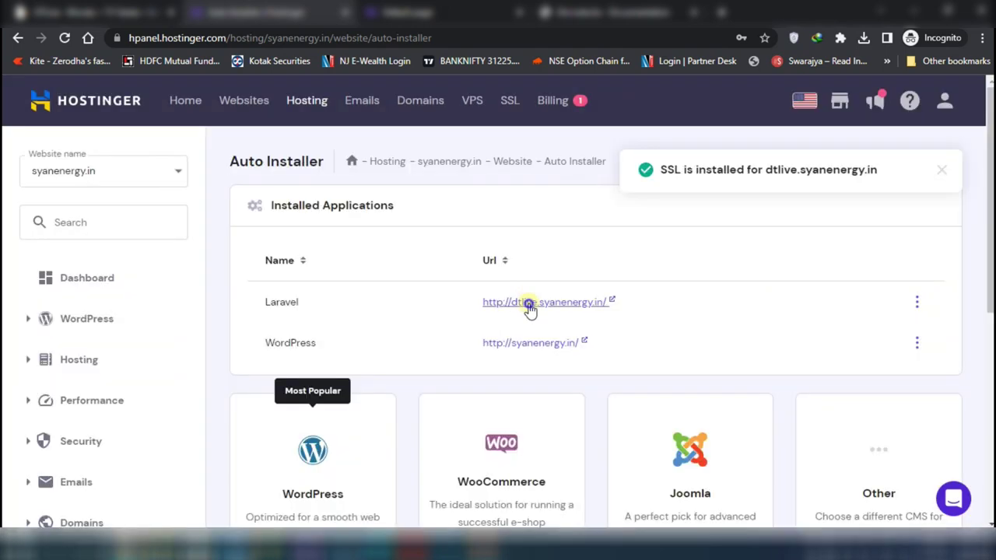
Open the installed Laravel site at dtlive.syanenergy.in in a new tab and close the subdomain's old default page tab
right_click(526, 305)
click(554, 319)
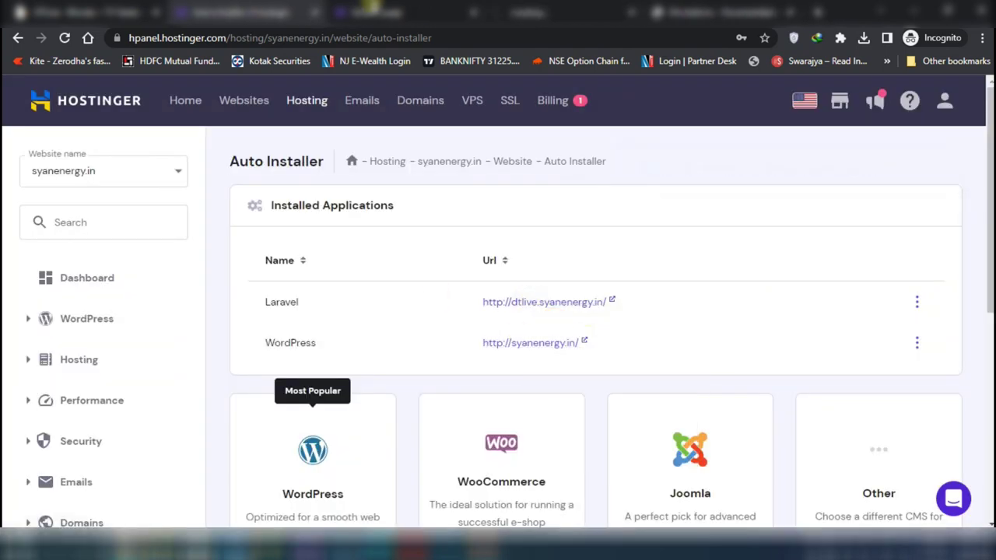
click(554, 12)
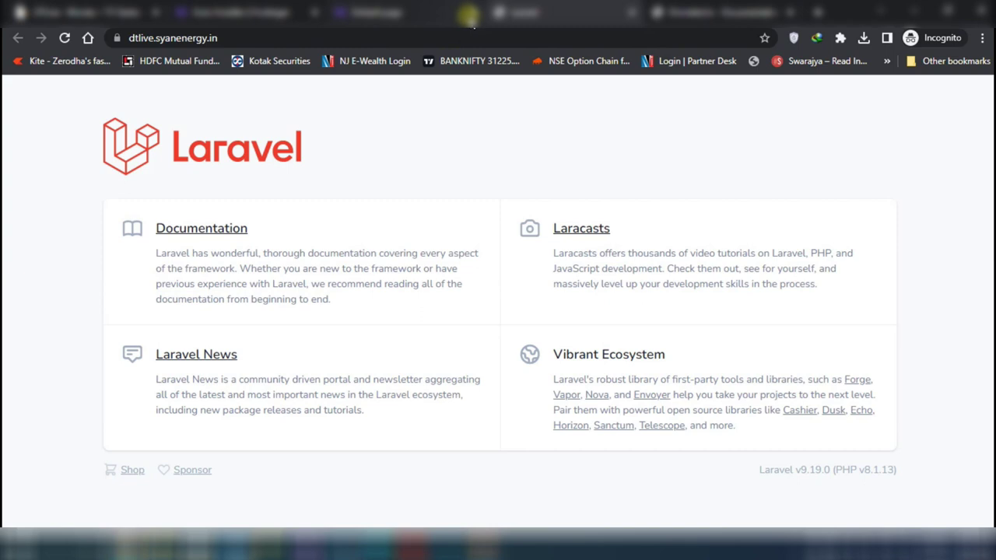
click(473, 12)
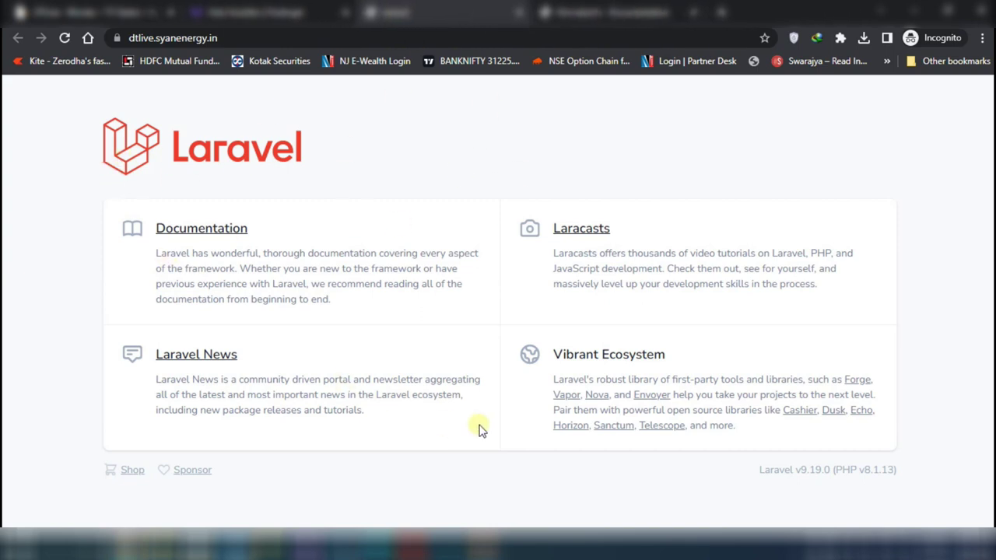
Return to the hosting panel and open the MySQL database management page for syanenergy.in
click(312, 13)
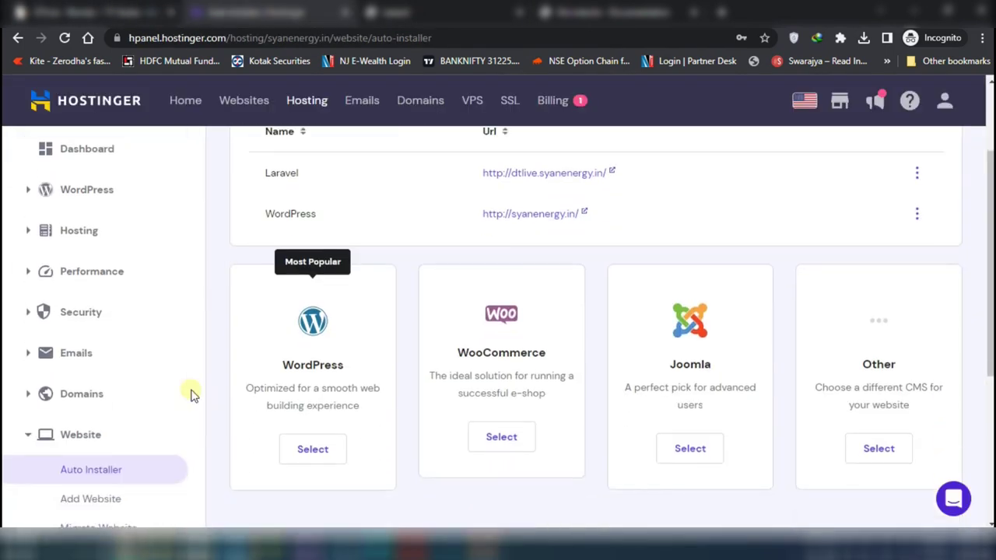
scroll(191, 391, down, 3)
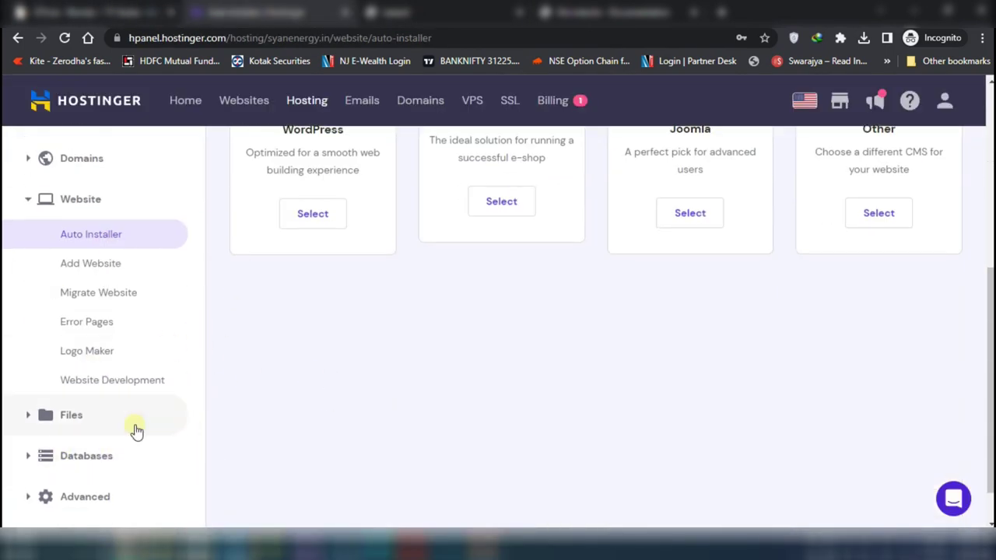
click(102, 454)
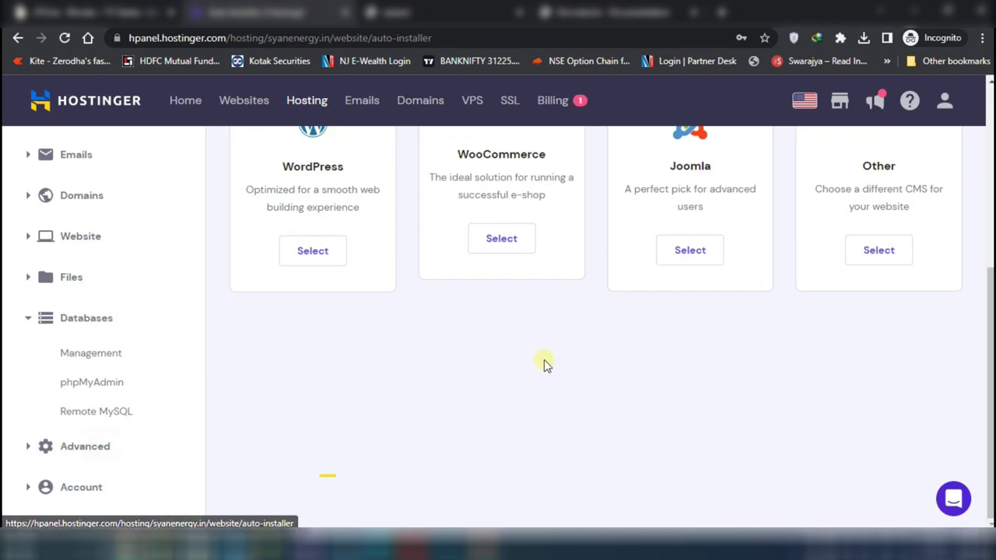
scroll(856, 291, up, 2)
scroll(896, 413, down, 3)
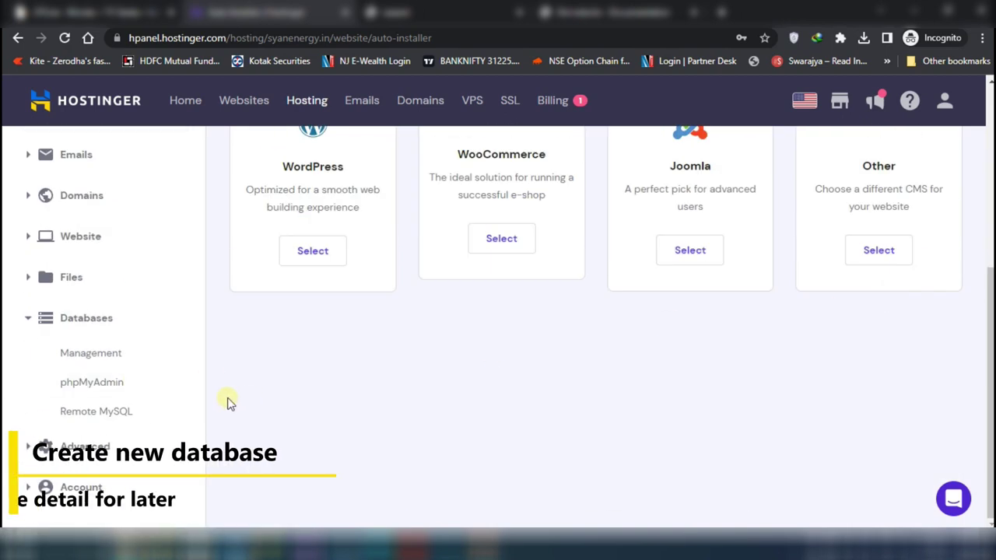
click(90, 355)
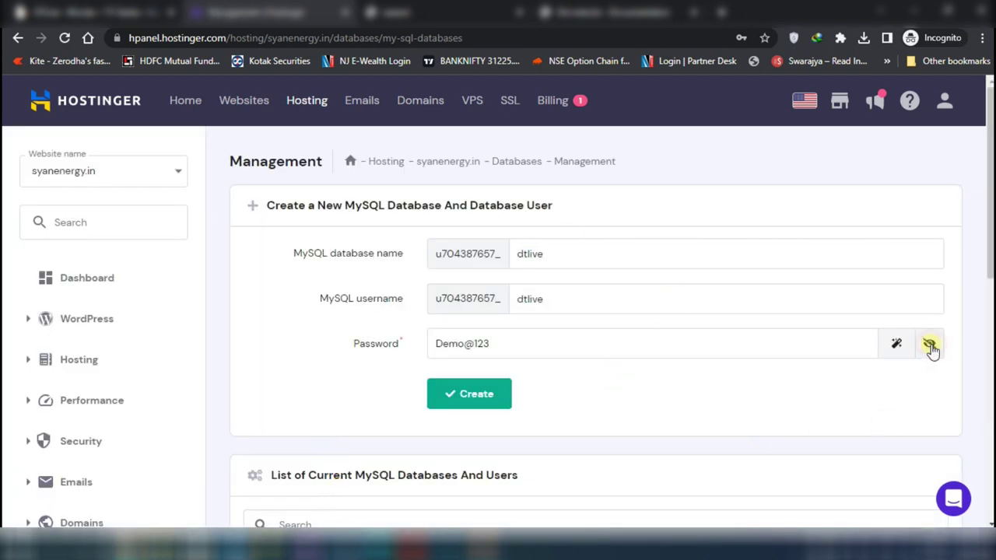
Create the MySQL database and its user, both with the suffix dtlive, using the filled-in password
click(491, 399)
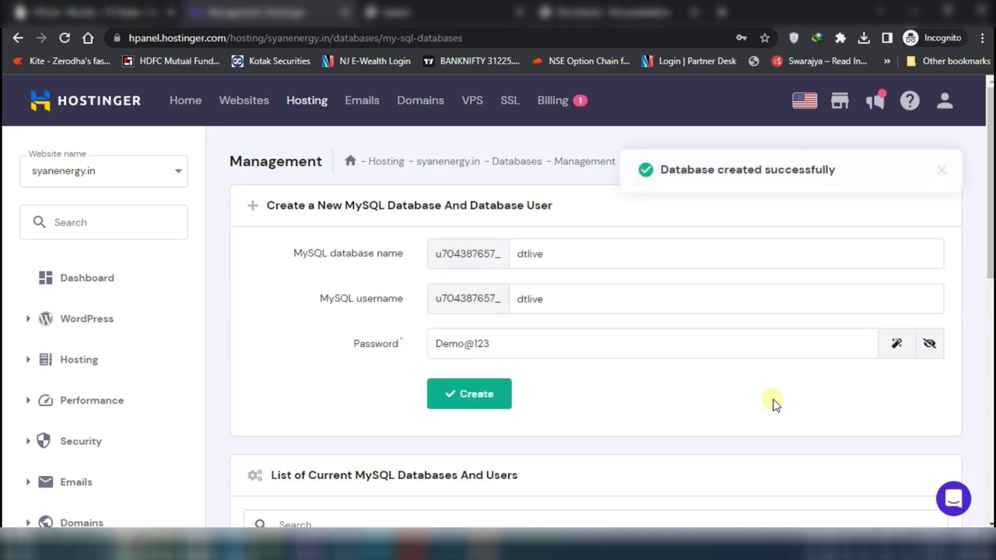
scroll(774, 403, down, 2)
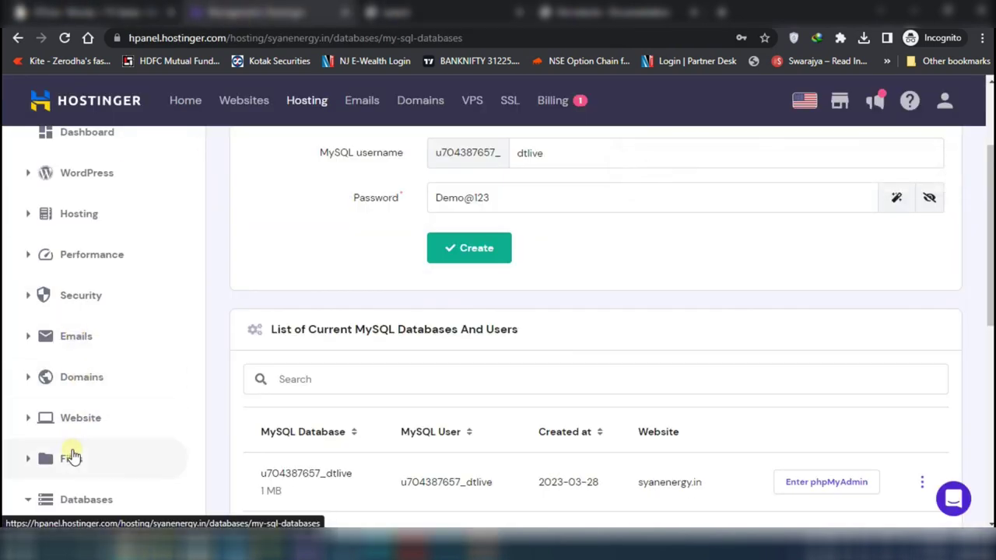
Open the file manager for syanenergy.in and go to the public_html/dtlive folder
click(71, 457)
click(88, 491)
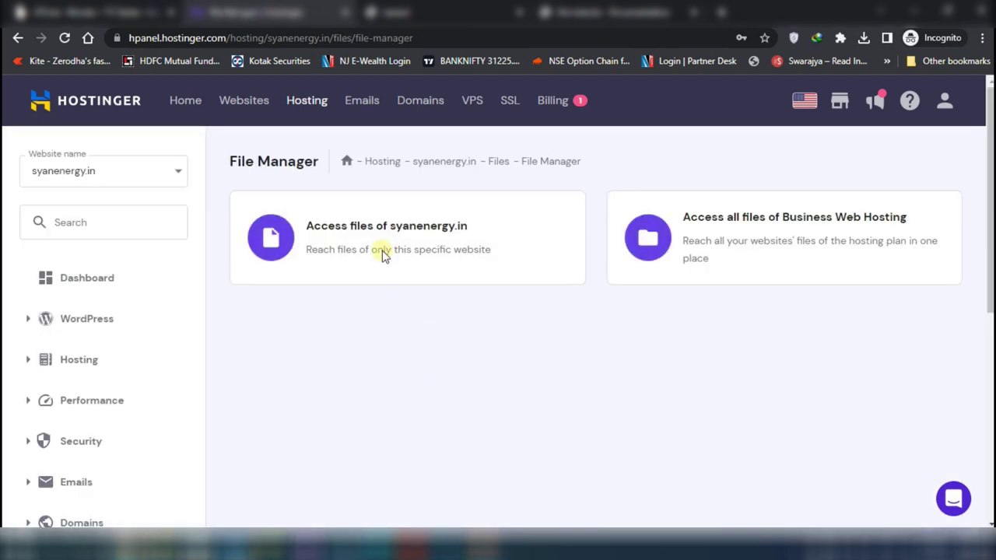
click(380, 249)
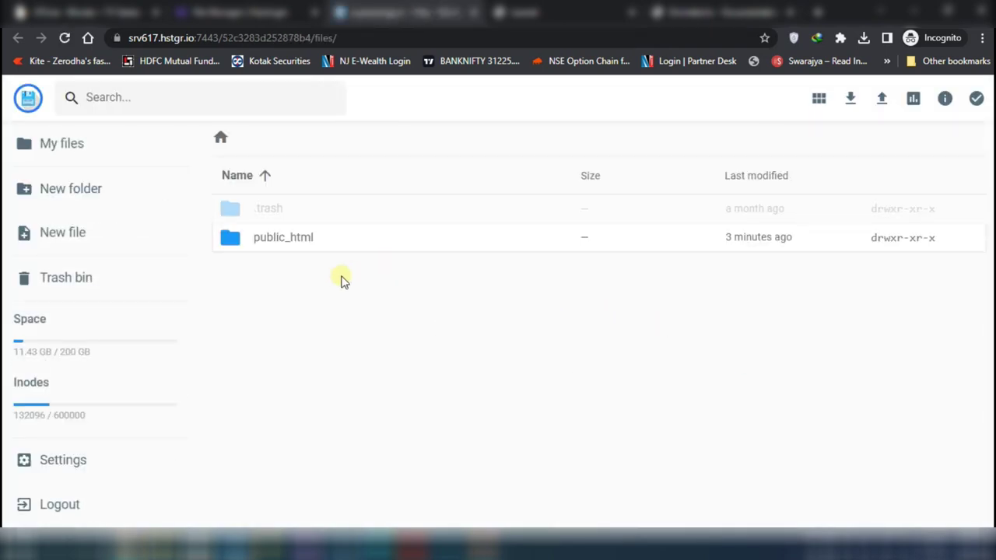
double_click(279, 245)
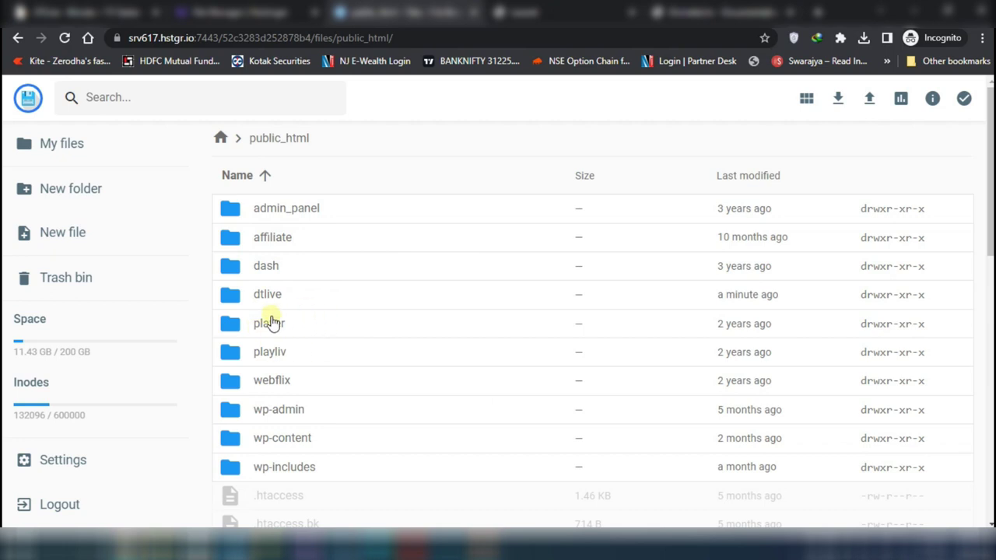
double_click(268, 297)
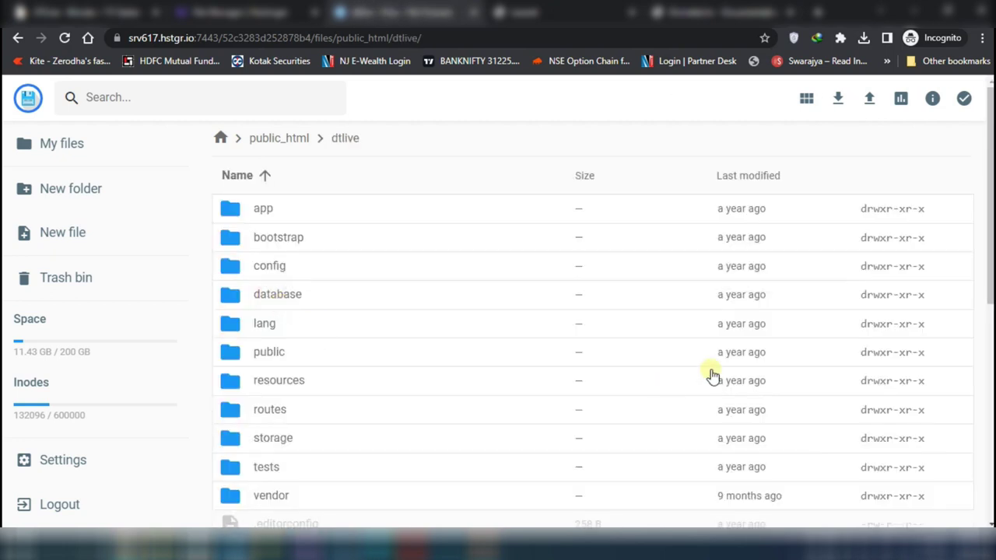
Upload dtlive_v2.zip from the local Mainfiles_v2 ServerCode folder into the dtlive folder in the file manager
mouse_move(144, 549)
mouse_move(252, 492)
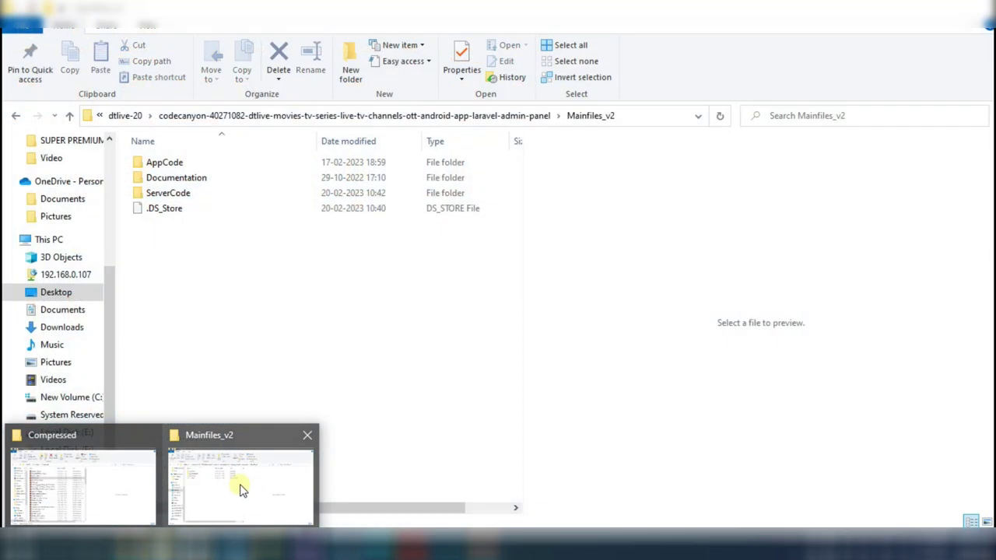
click(238, 486)
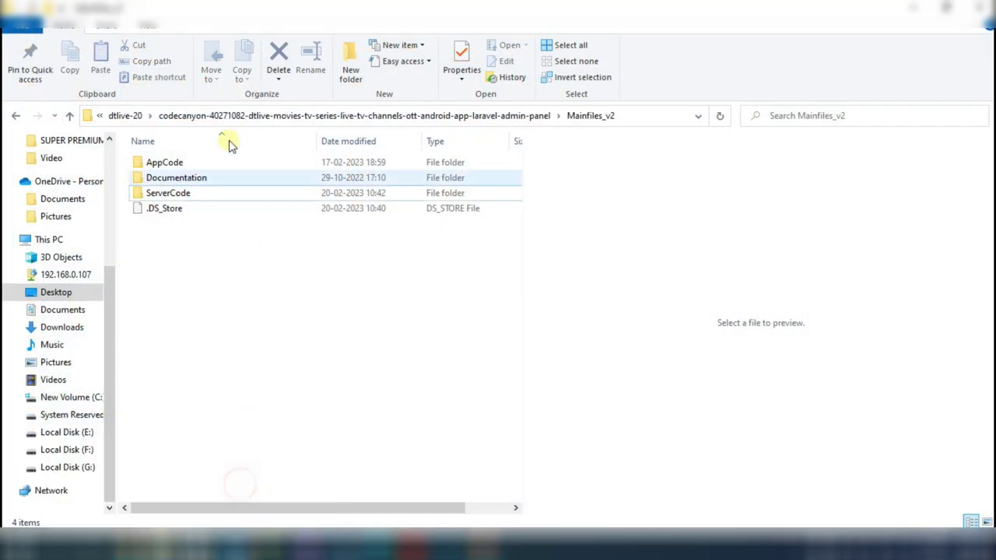
click(185, 194)
double_click(186, 195)
click(168, 193)
drag(185, 193, 529, 179)
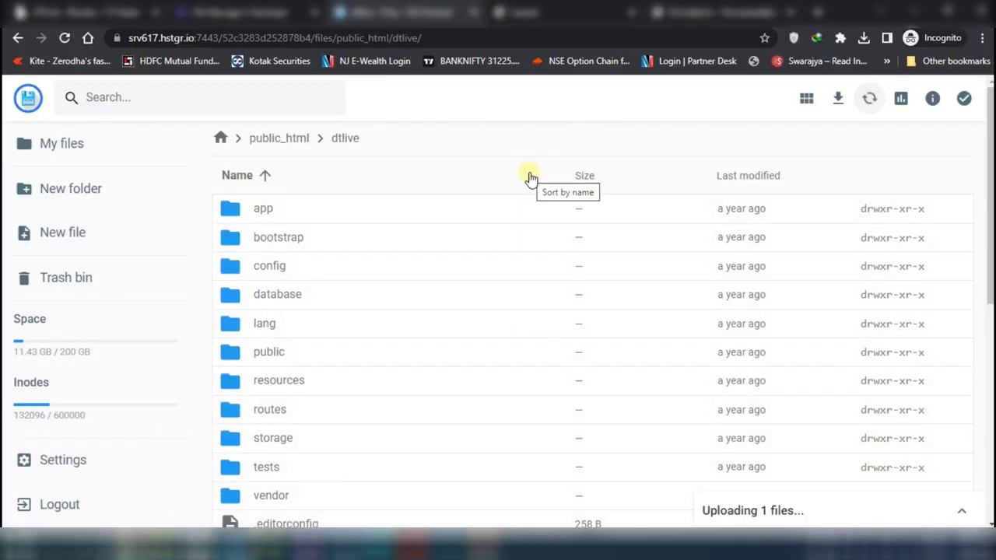
click(960, 511)
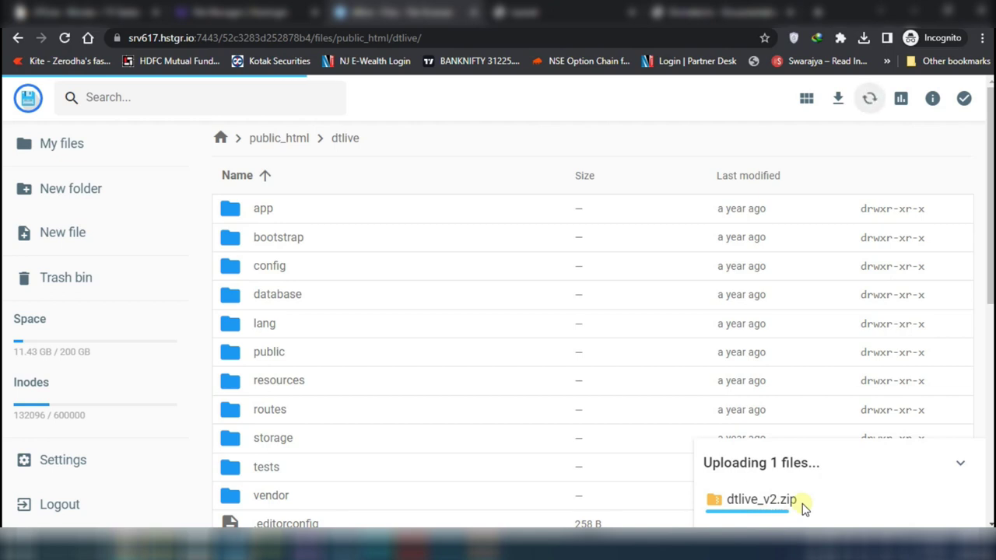
Extract the dtlive_v2.zip archive into a new folder named cd inside dtlive
scroll(260, 252, down, 5)
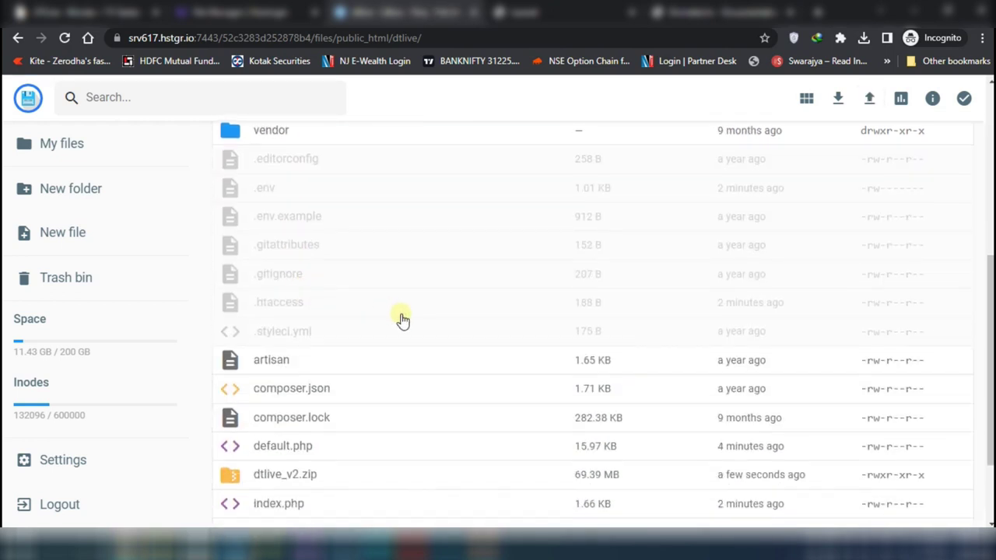
click(295, 362)
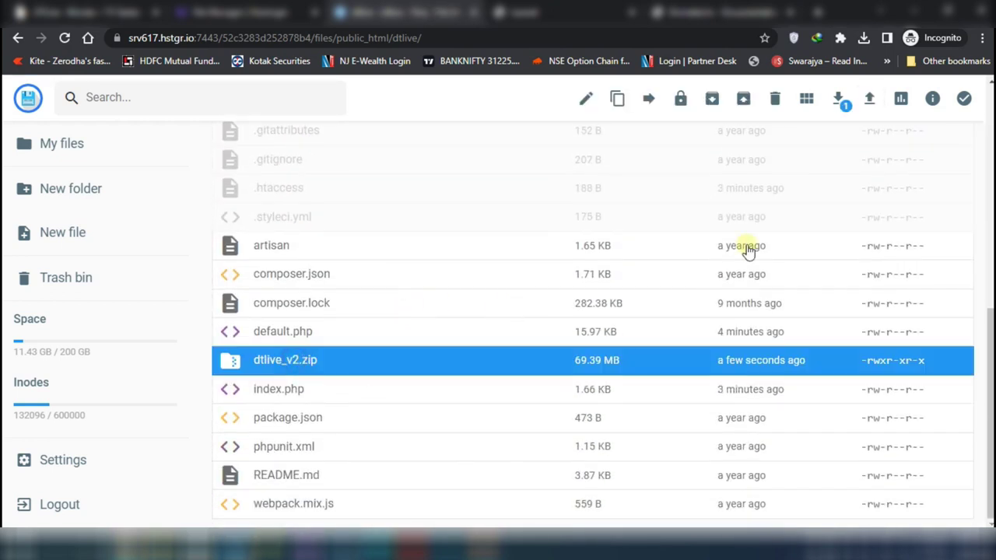
click(743, 100)
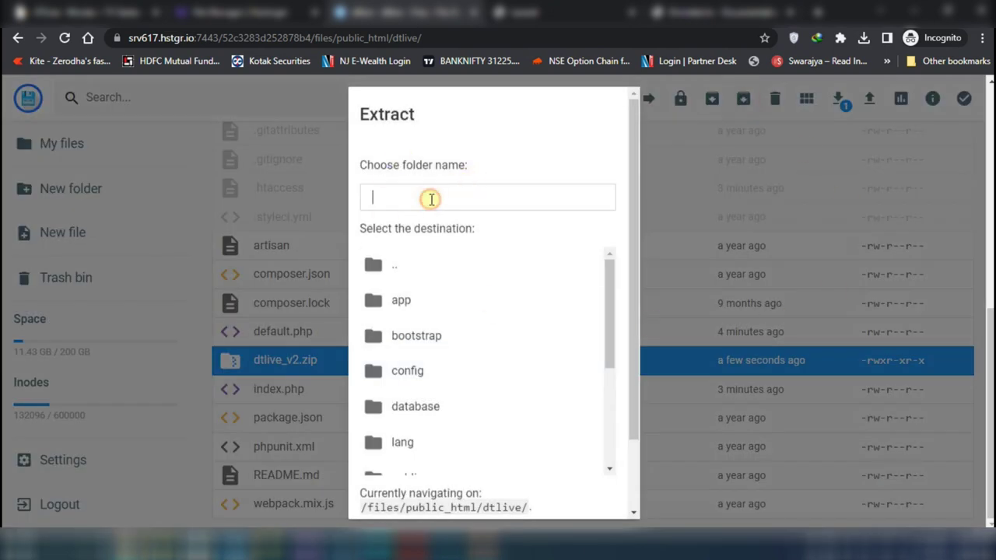
scroll(561, 389, down, 3)
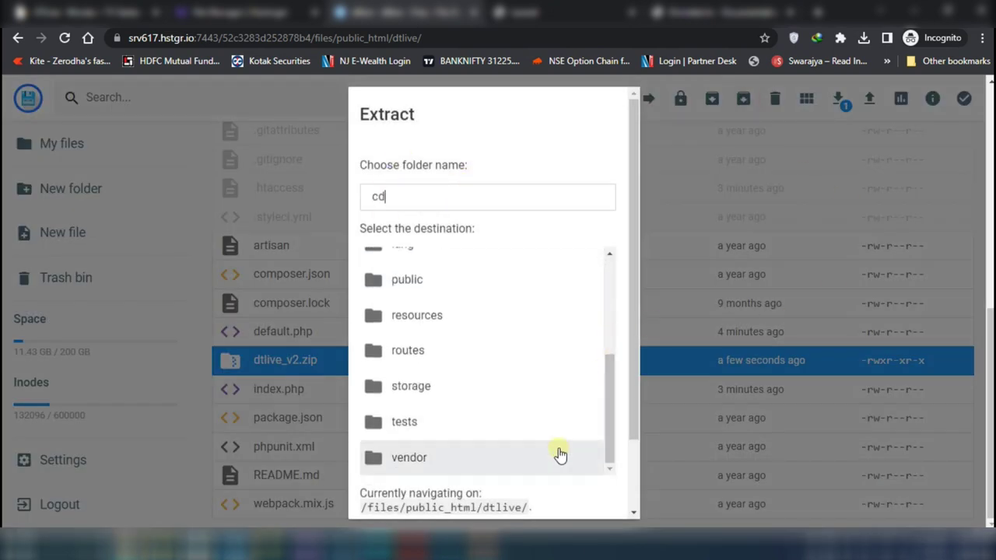
scroll(625, 438, down, 2)
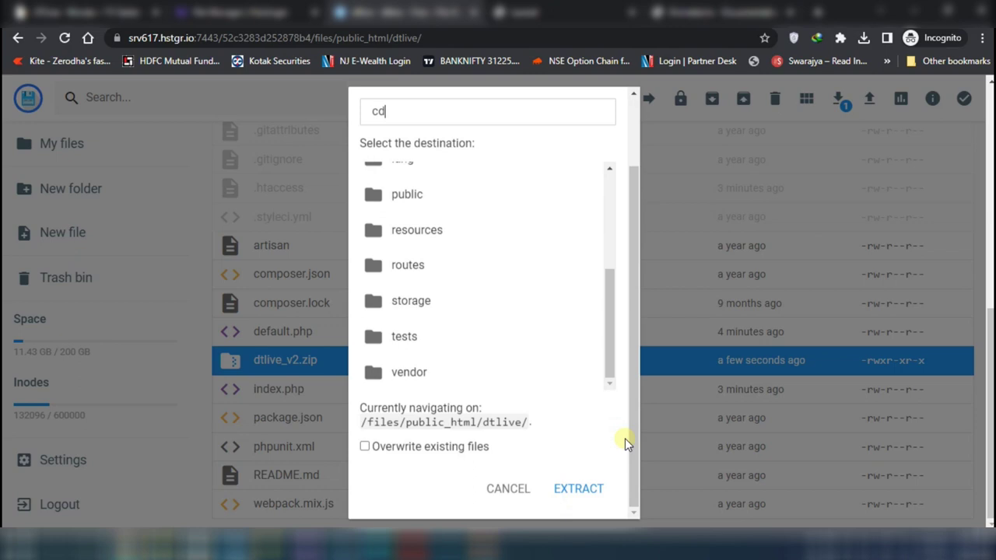
click(580, 490)
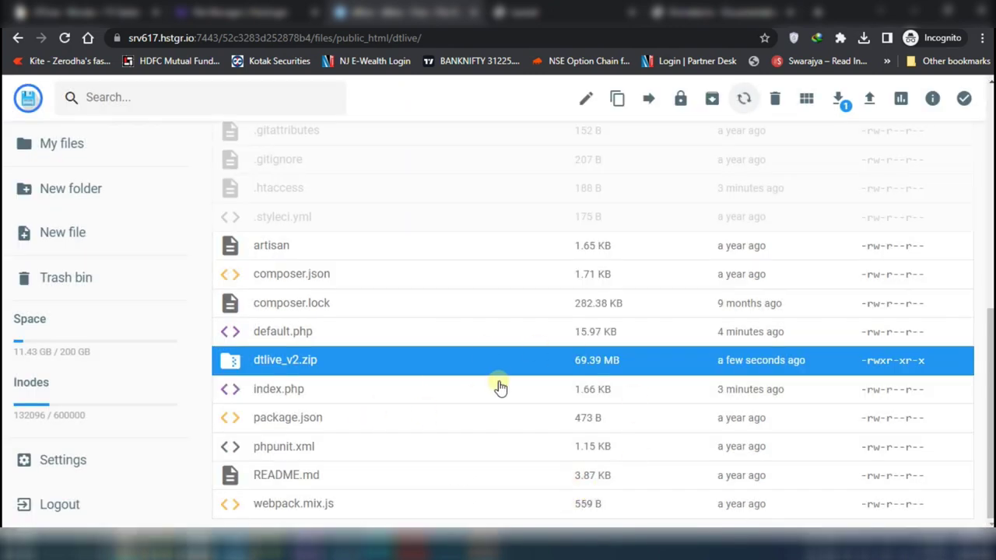
Move all contents of the cd/dtlive_v2 folder up one level into the cd folder
double_click(267, 263)
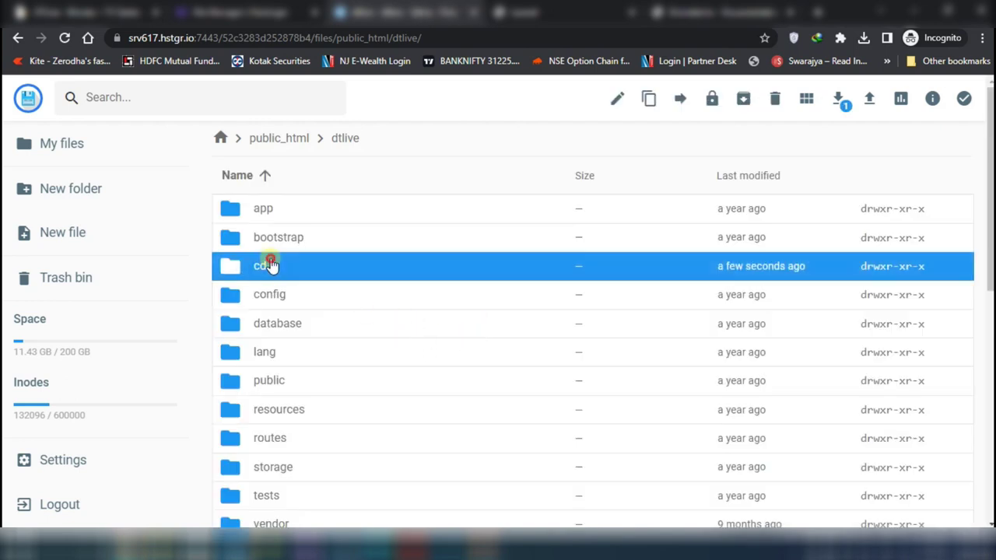
double_click(278, 252)
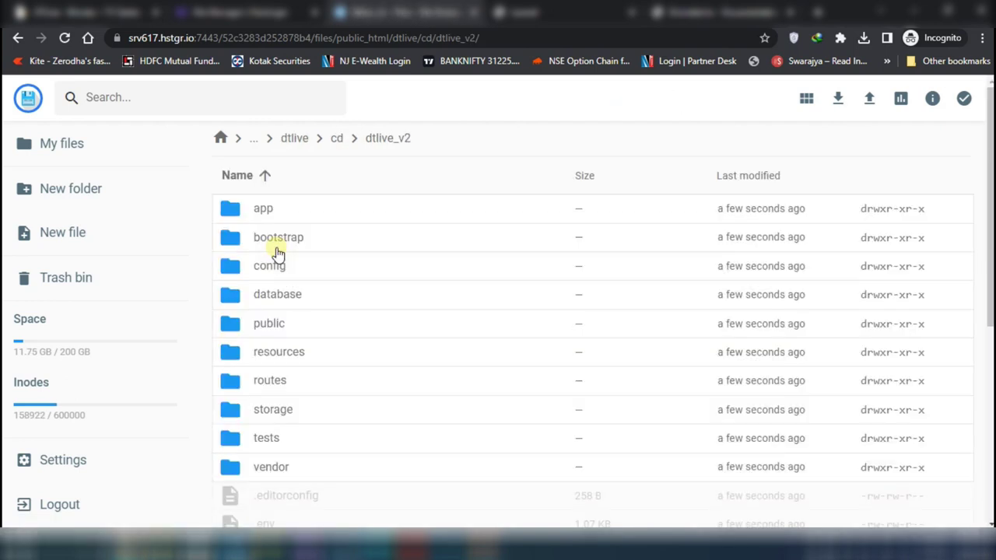
click(327, 209)
key(ctrl+a)
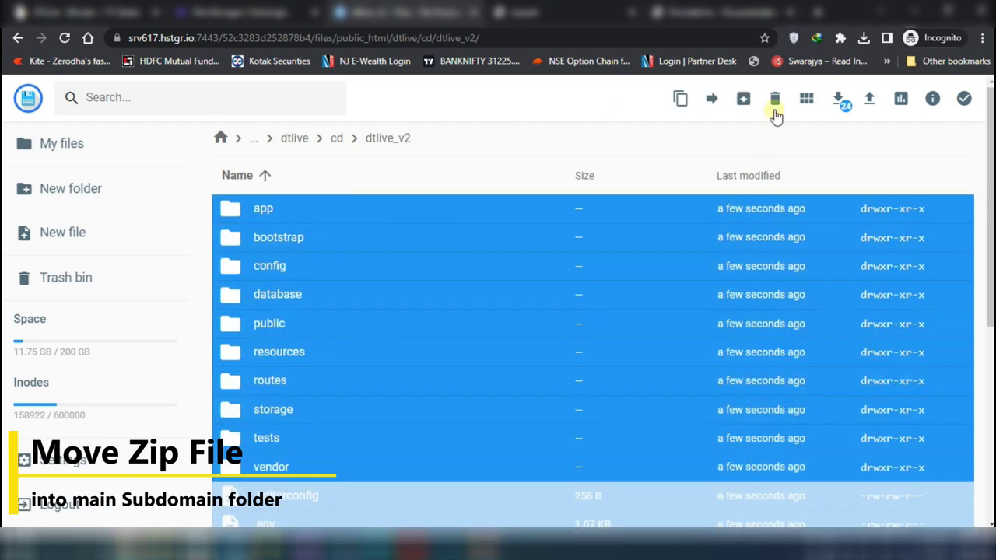
scroll(521, 295, down, 3)
scroll(521, 294, up, 3)
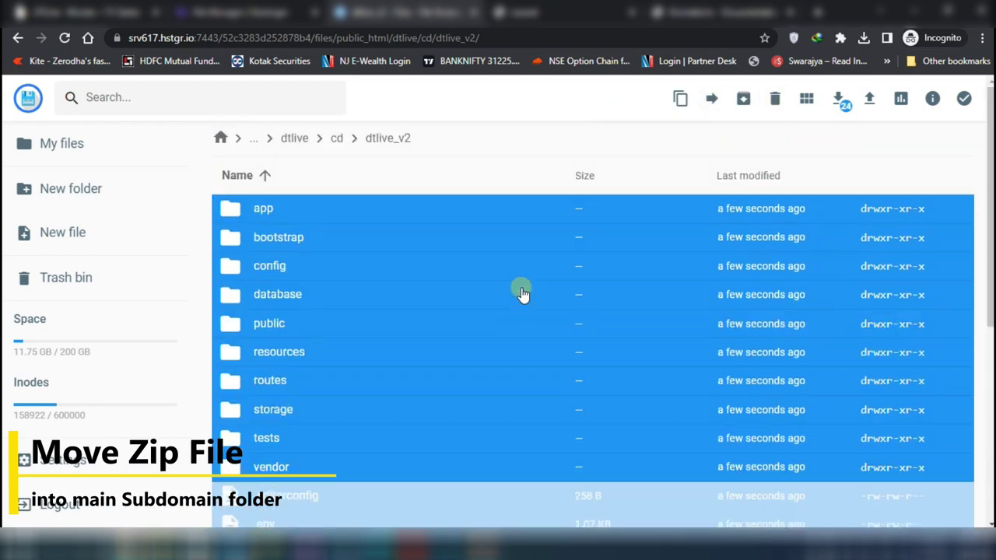
click(711, 98)
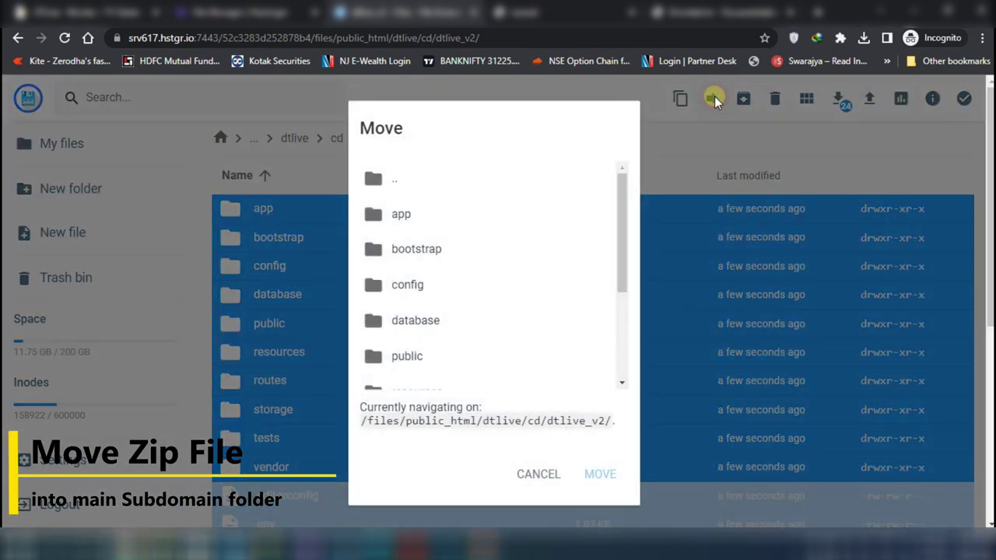
double_click(429, 179)
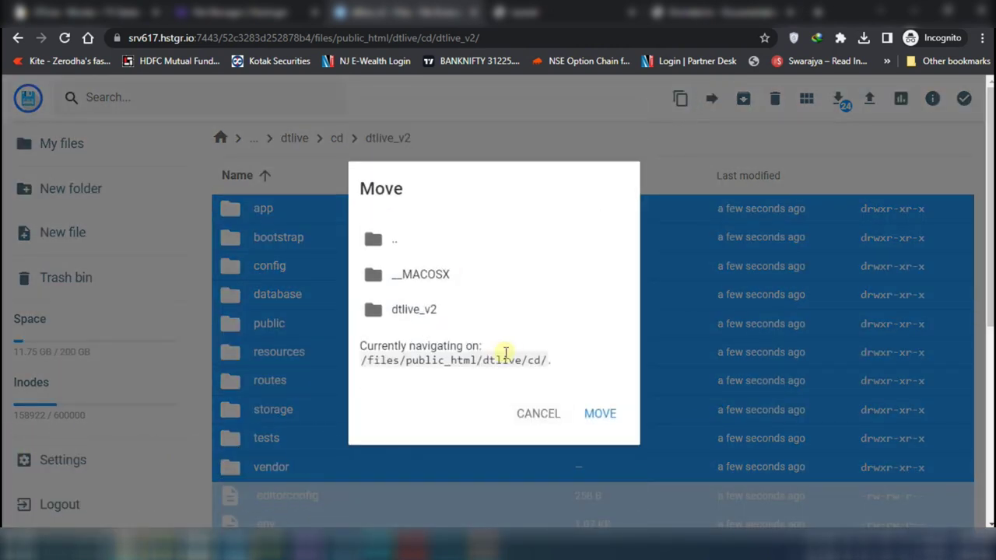
click(598, 414)
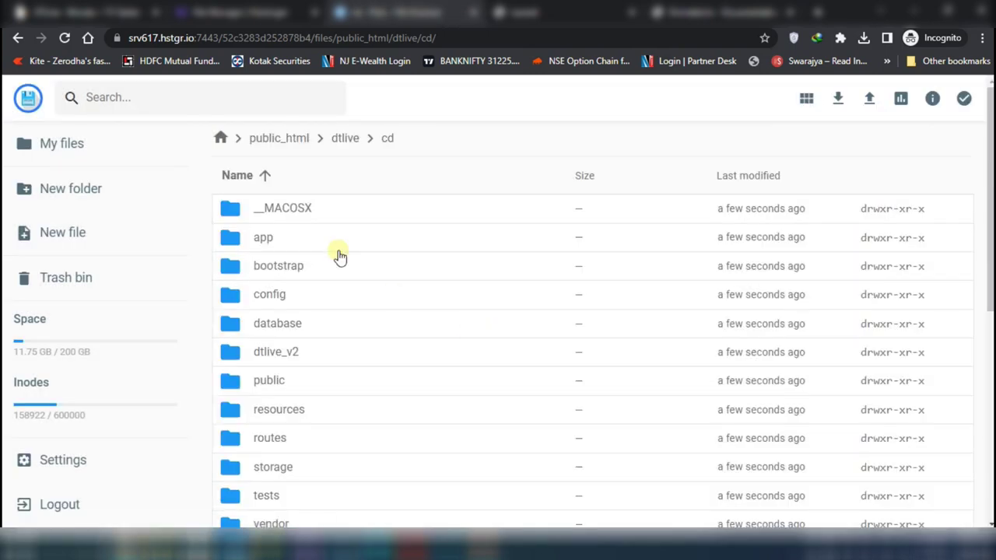
Delete the __MACOSX and dtlive_v2 folders from the cd folder immediately, skipping the trash bin, and check the remaining files
click(295, 204)
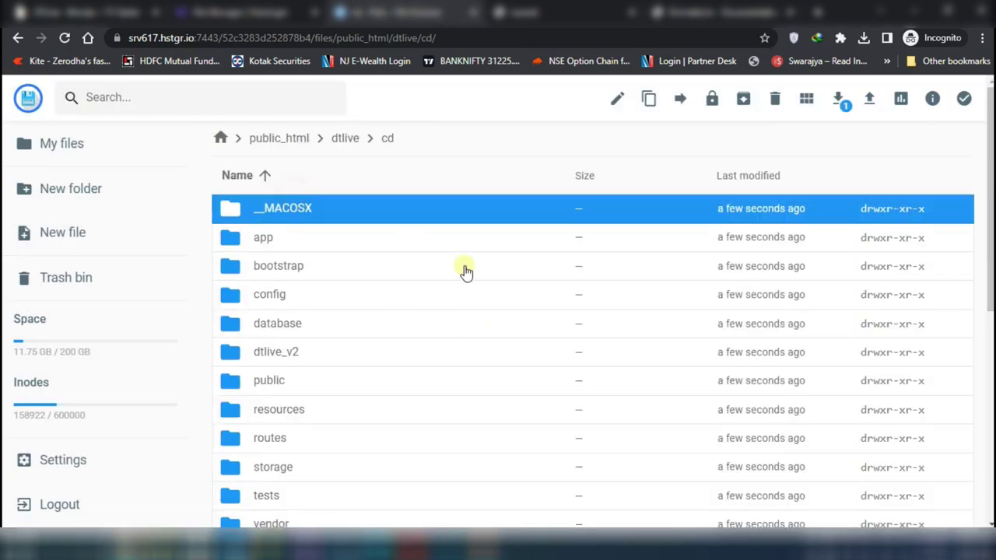
shift+click(292, 354)
ctrl+click(288, 210)
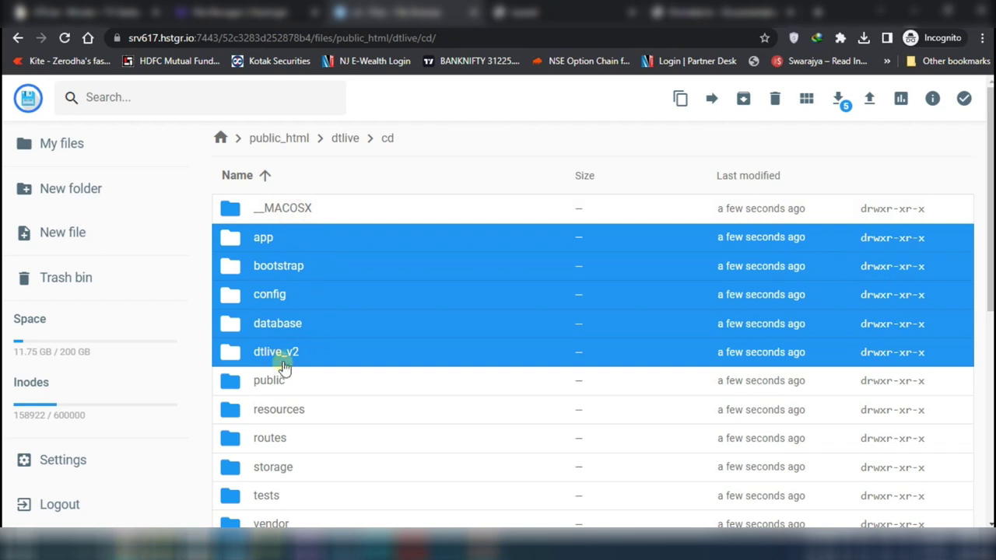
ctrl+click(319, 366)
ctrl+click(304, 233)
ctrl+click(304, 262)
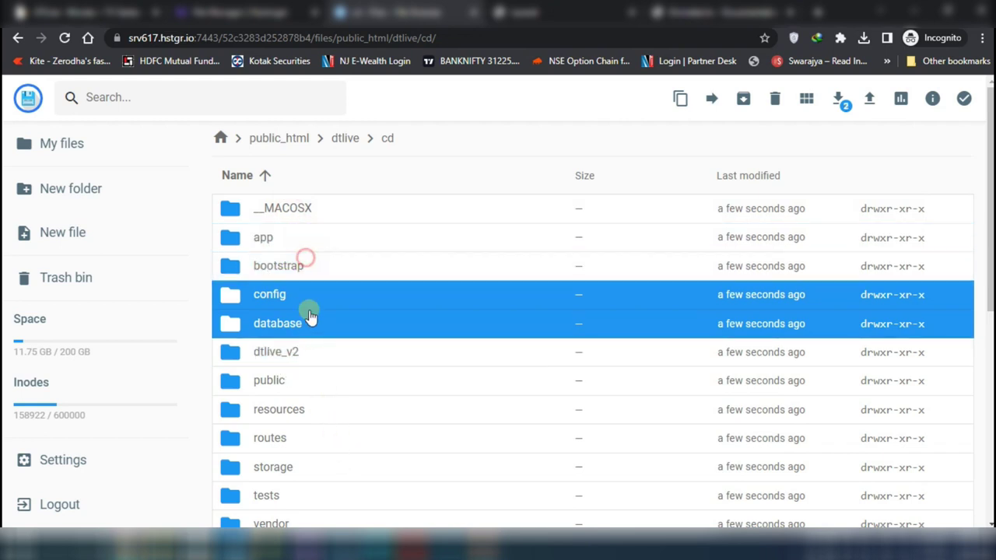
ctrl+click(305, 303)
ctrl+click(286, 327)
ctrl+click(323, 354)
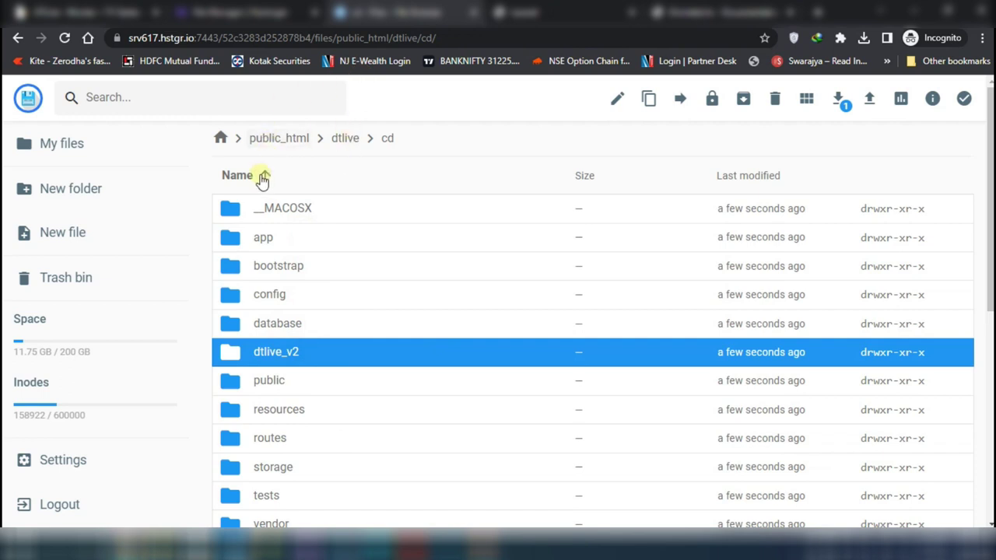
ctrl+click(283, 204)
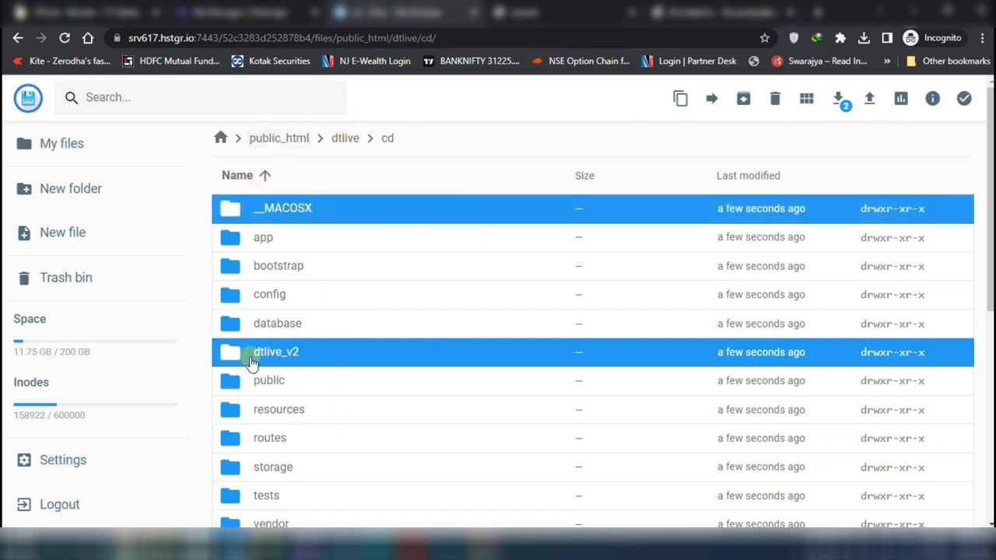
drag(246, 362, 296, 358)
click(777, 102)
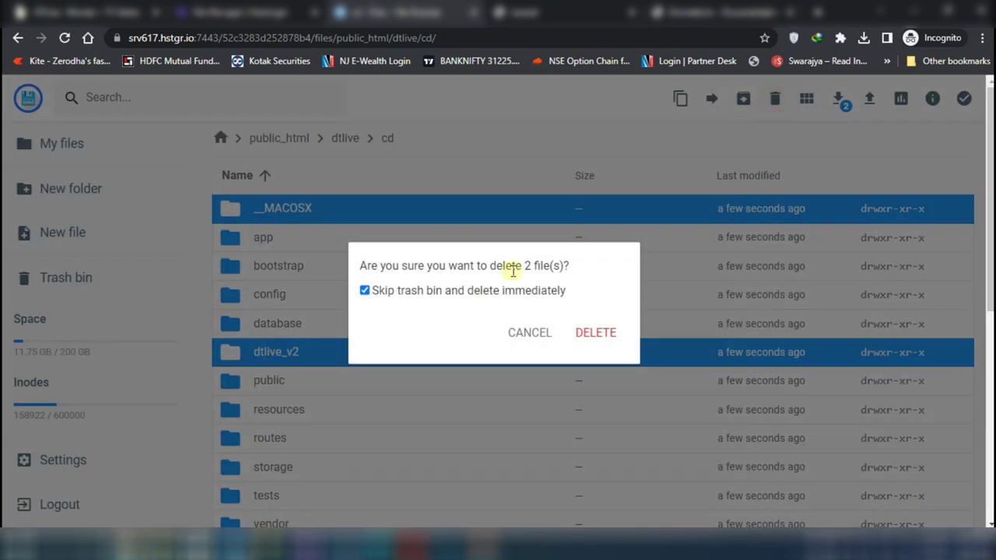
click(596, 334)
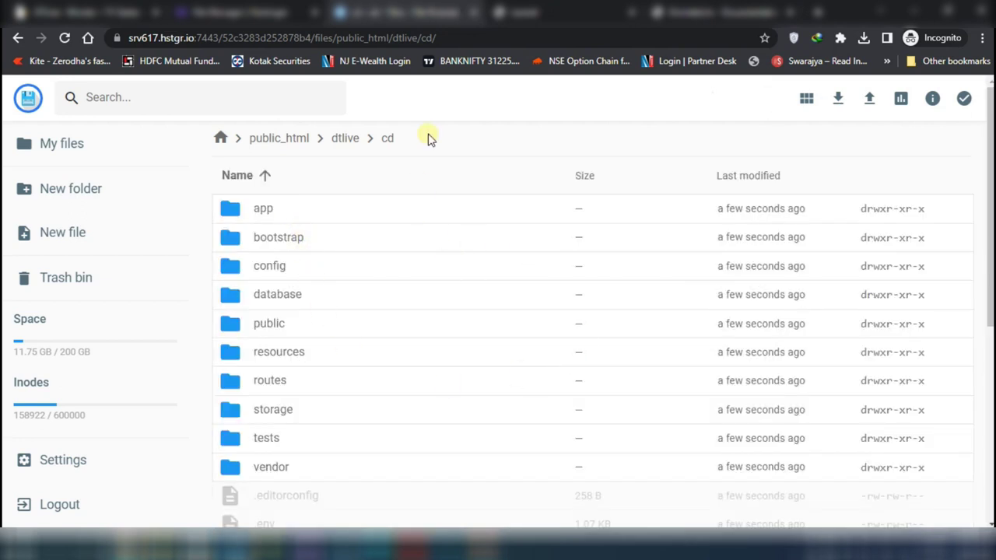
scroll(512, 282, down, 4)
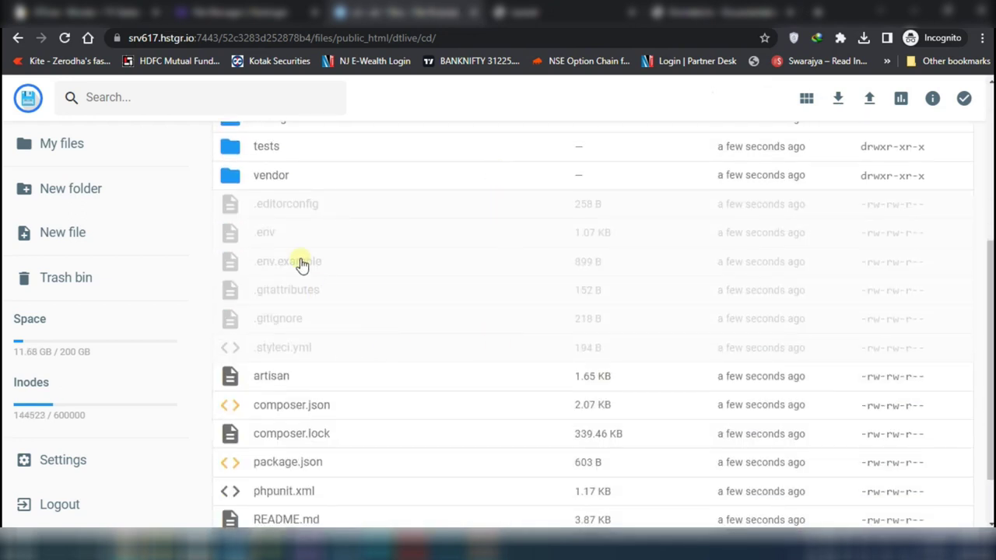
scroll(327, 290, down, 2)
scroll(429, 294, up, 6)
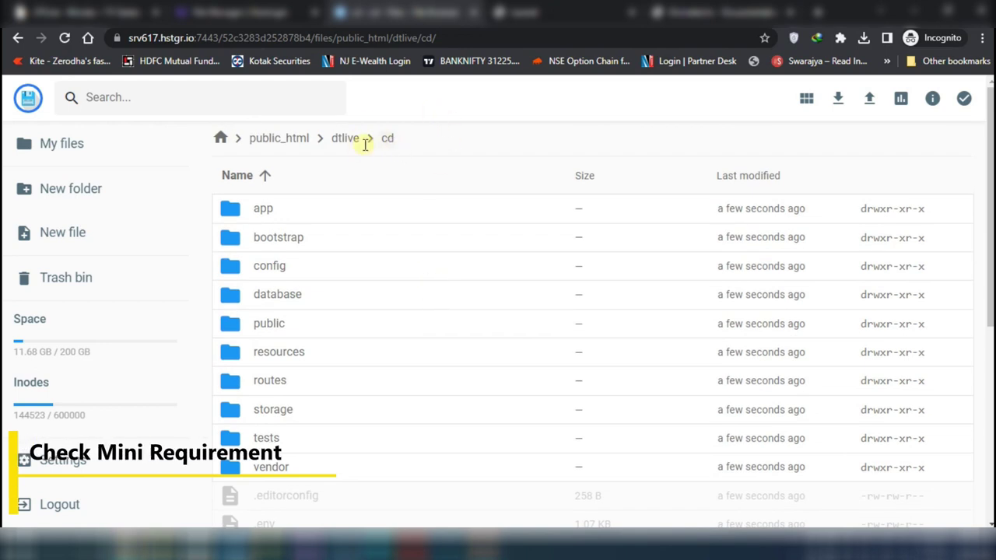
Switch from the file listing back to the hosting panel's File Manager page for syanenergy.in
click(502, 12)
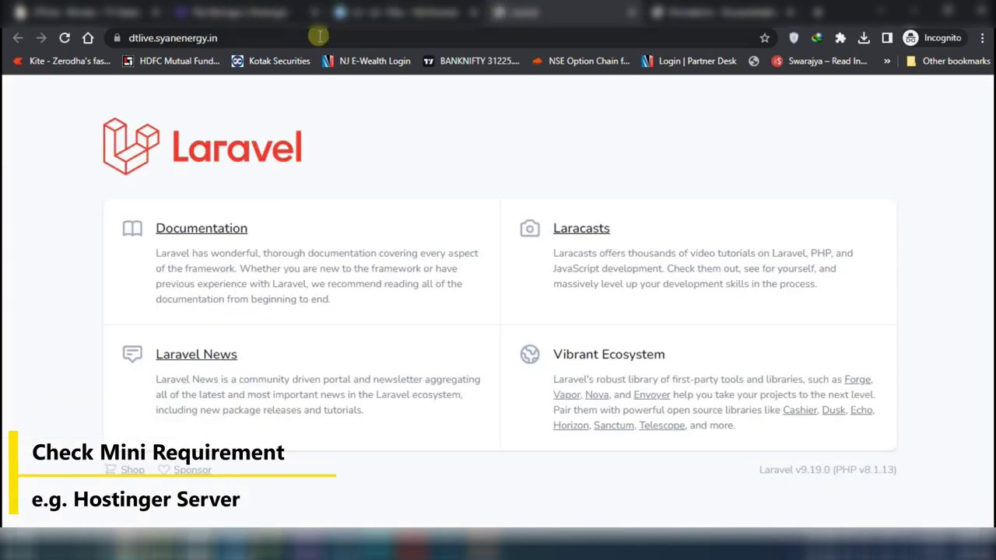
click(244, 37)
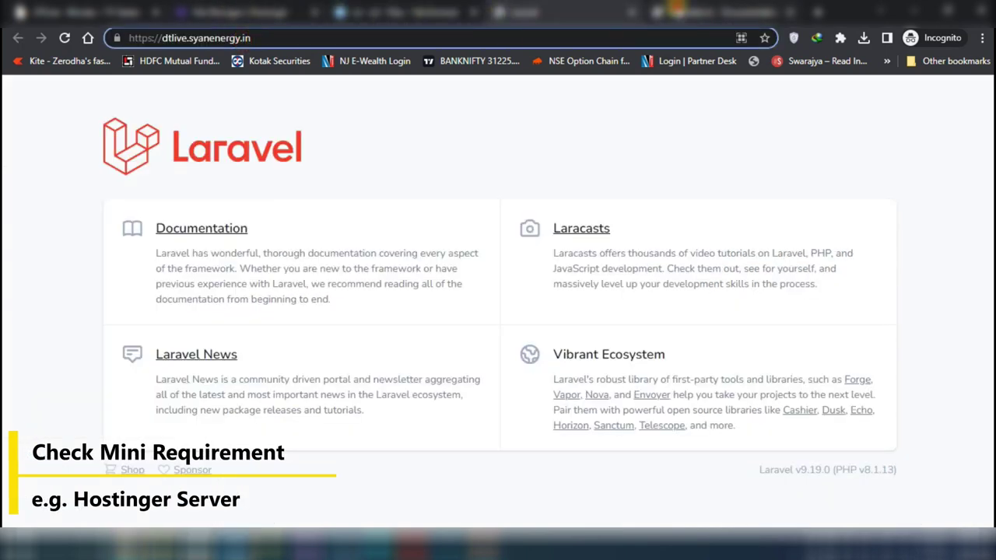
click(671, 12)
click(126, 11)
click(265, 12)
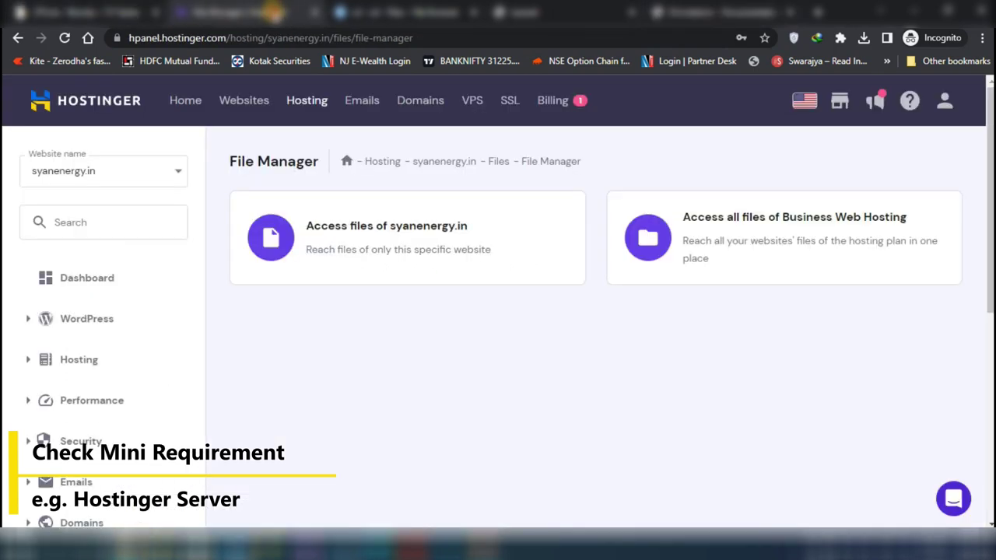
Open the PHP Configuration page for syanenergy.in and check which PHP version is selected
scroll(121, 465, down, 5)
scroll(117, 459, down, 1)
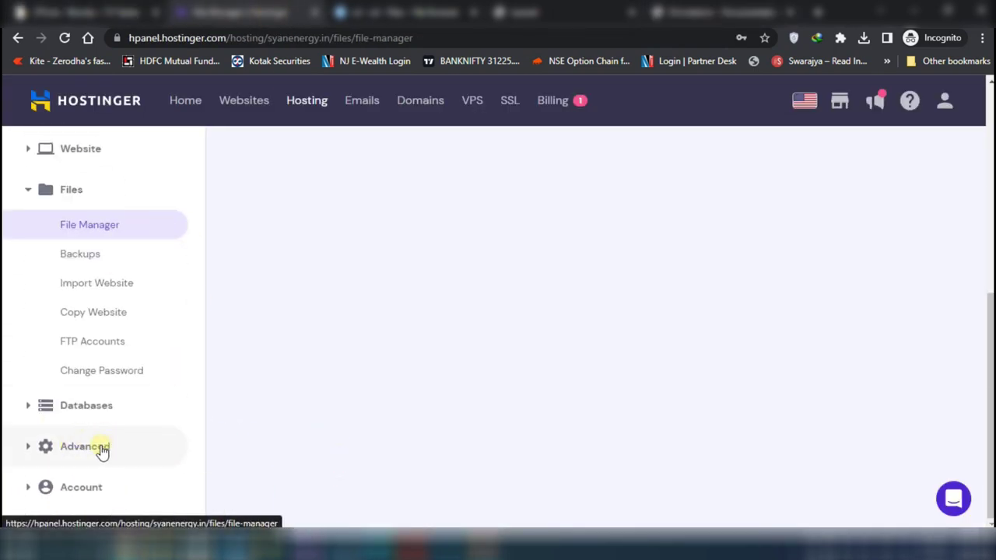
click(76, 449)
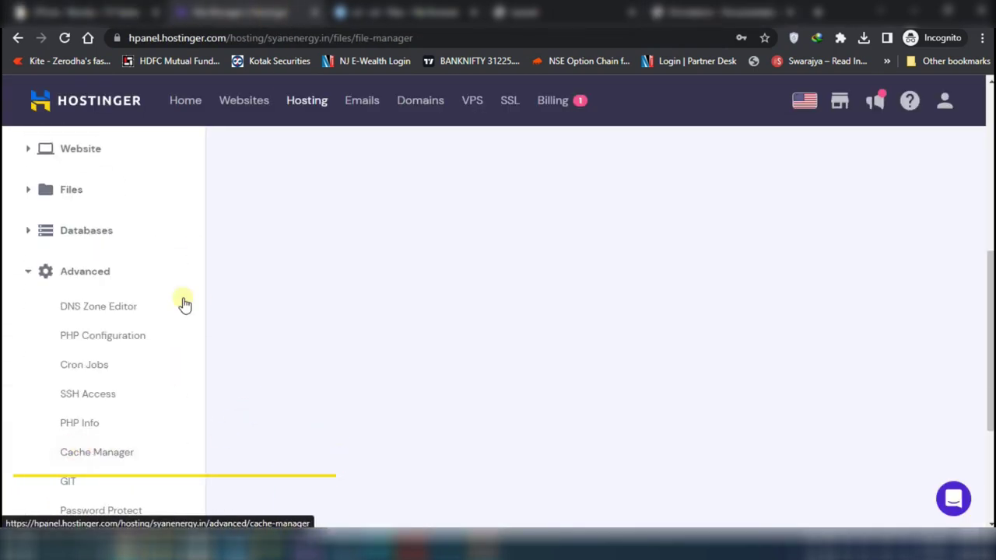
click(111, 338)
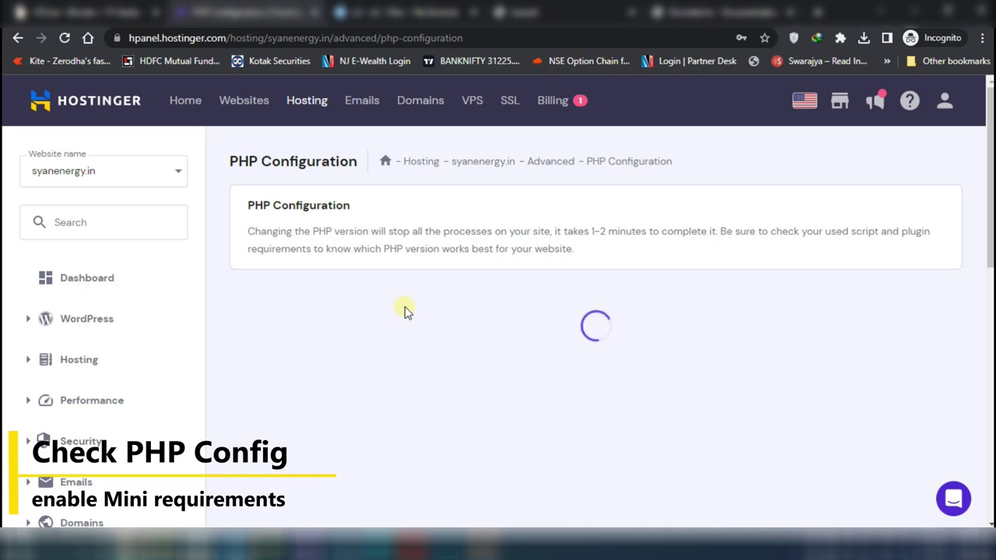
scroll(402, 318, down, 3)
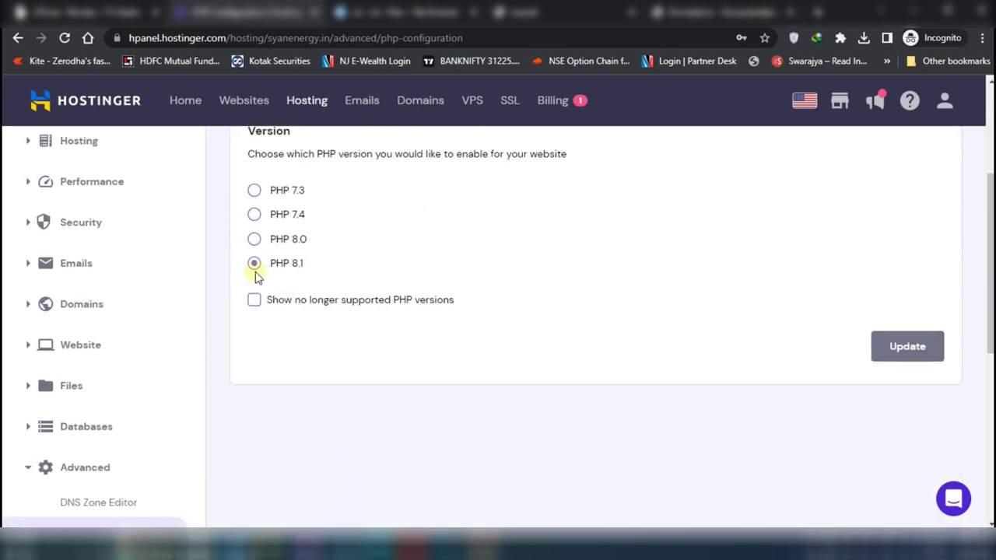
Review the built-in and optional PHP extensions enabled for the website
scroll(453, 278, up, 3)
click(396, 305)
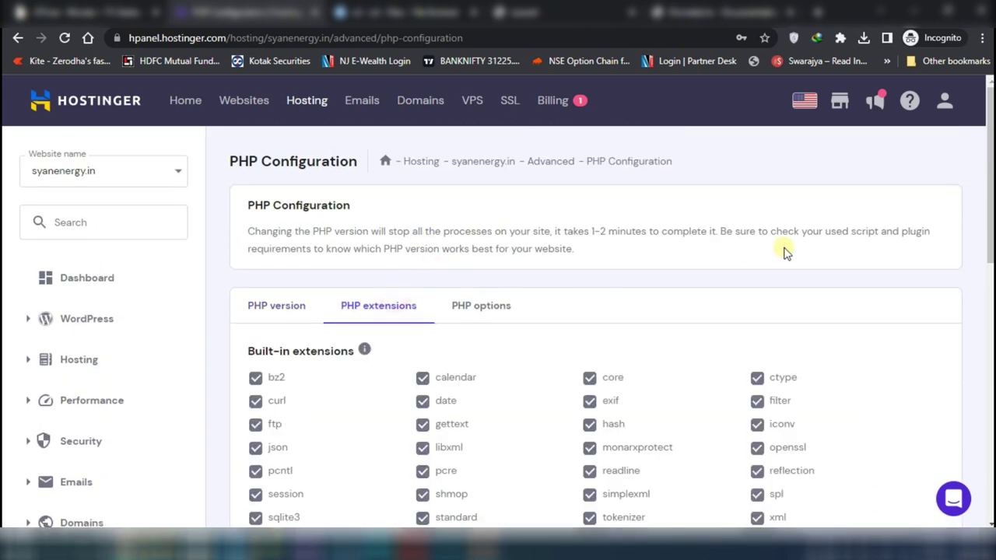
scroll(700, 222, down, 2)
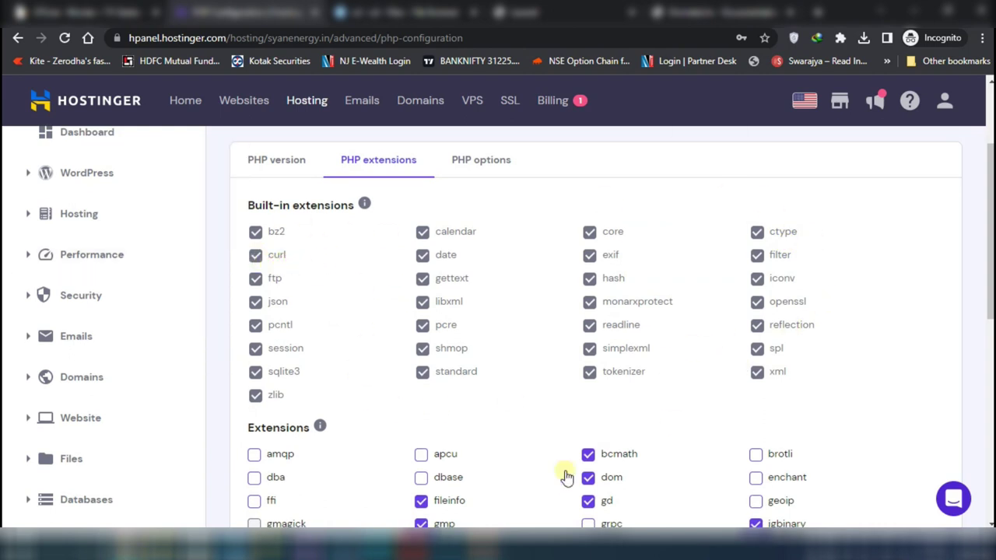
scroll(569, 421, down, 1)
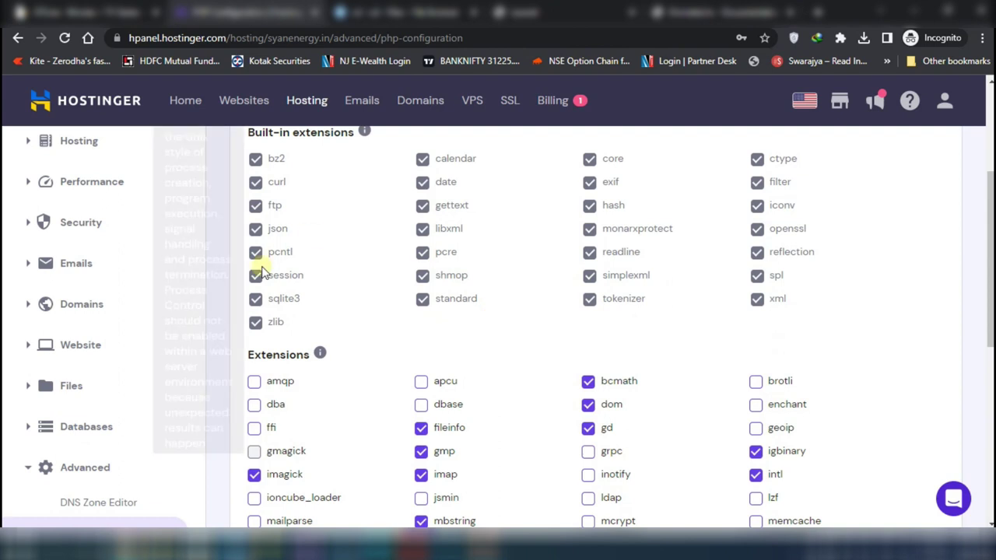
mouse_move(803, 248)
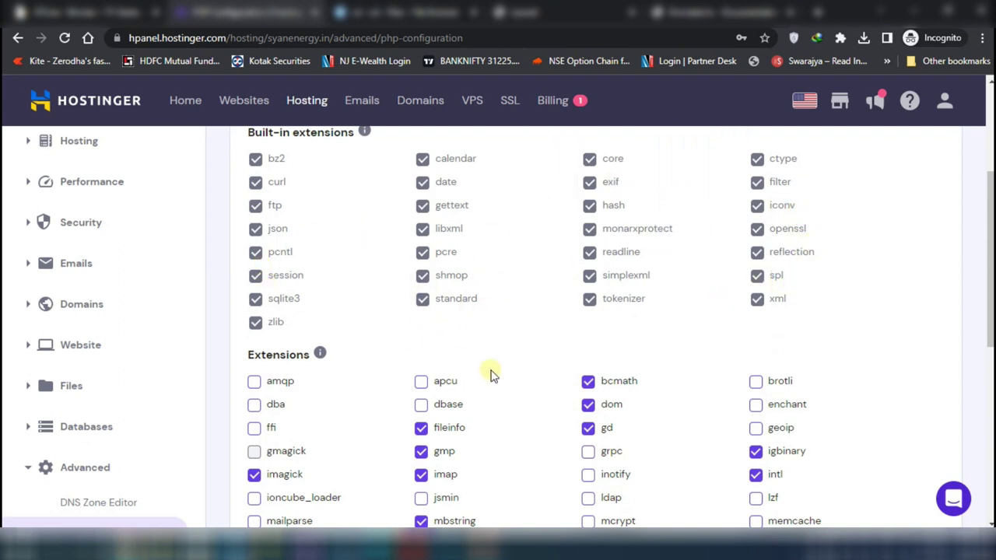
scroll(493, 373, down, 3)
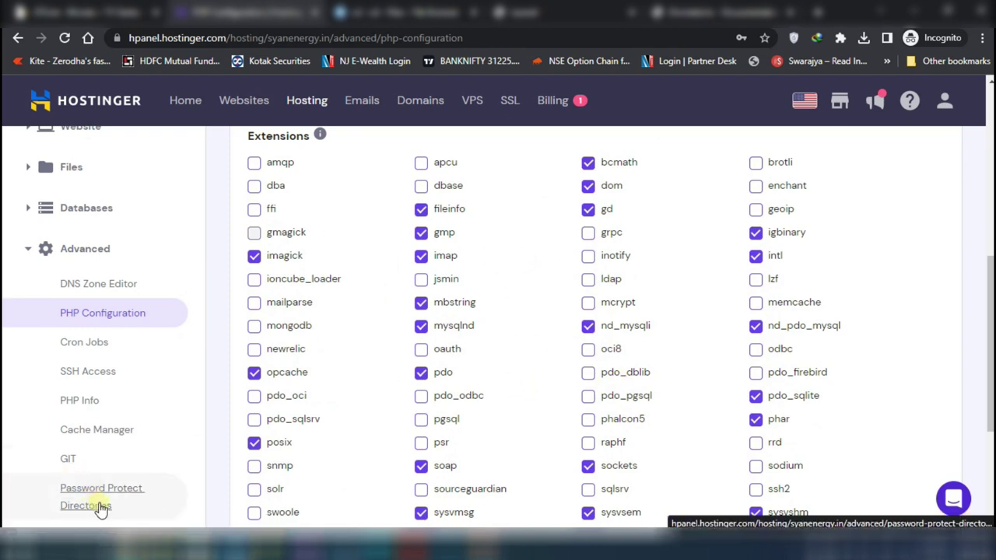
Compare the website's PHP options, such as allowUrlFopen and fileUploads, with the Server Requirements in the DTLive documentation
scroll(547, 306, up, 5)
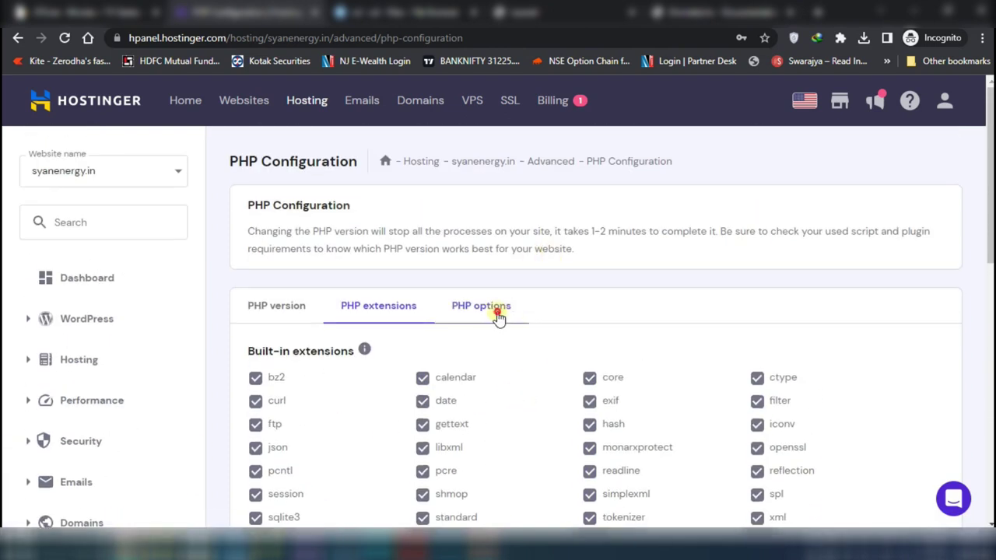
click(499, 317)
scroll(721, 289, down, 1)
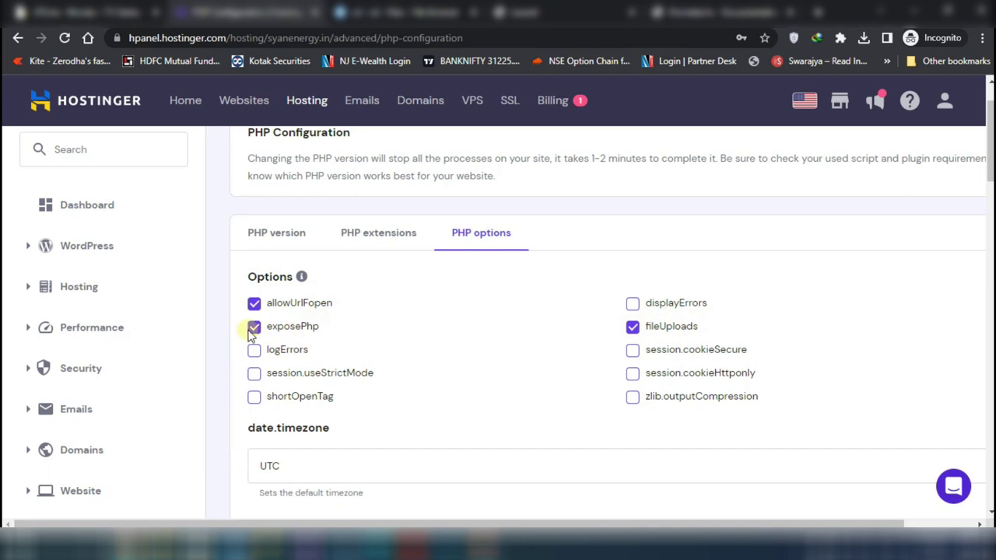
click(685, 11)
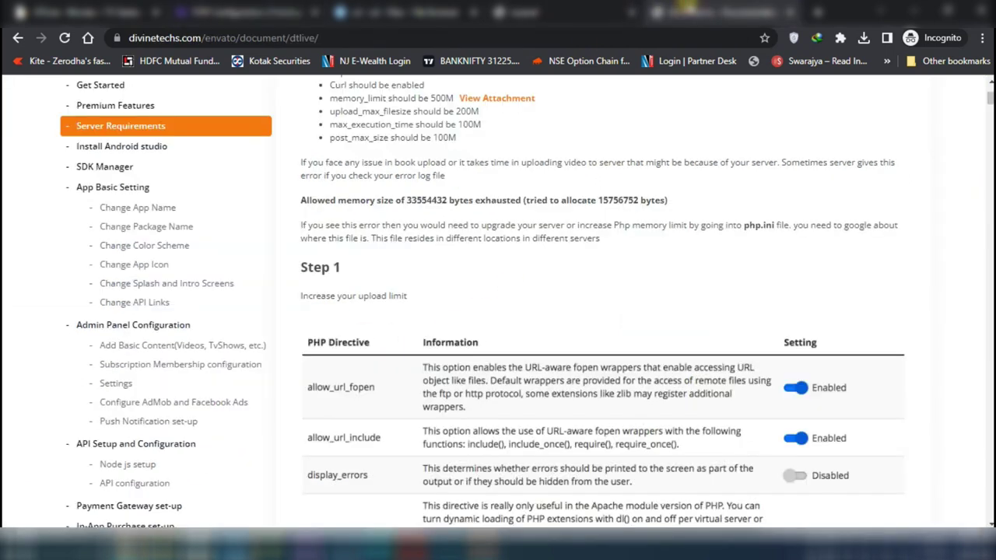
scroll(526, 386, down, 3)
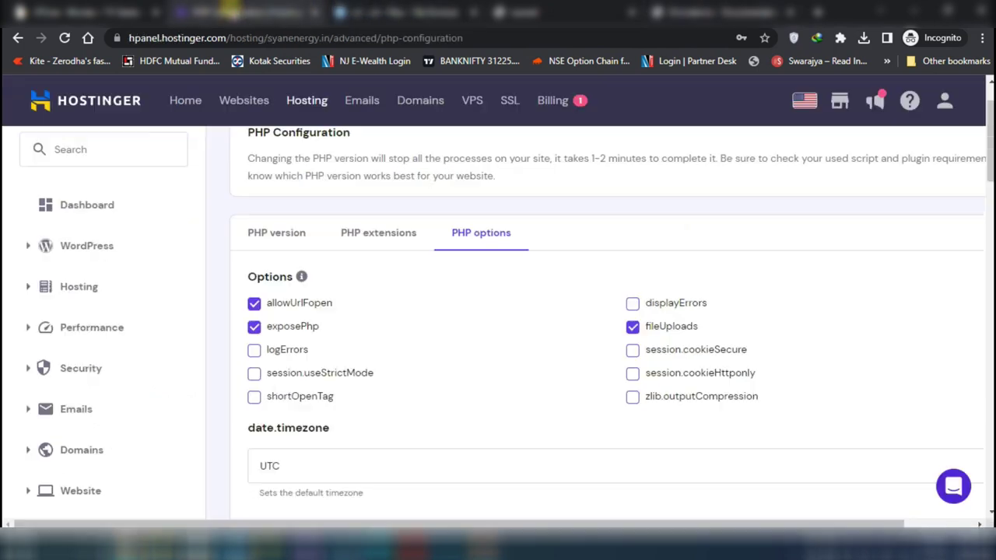
click(233, 11)
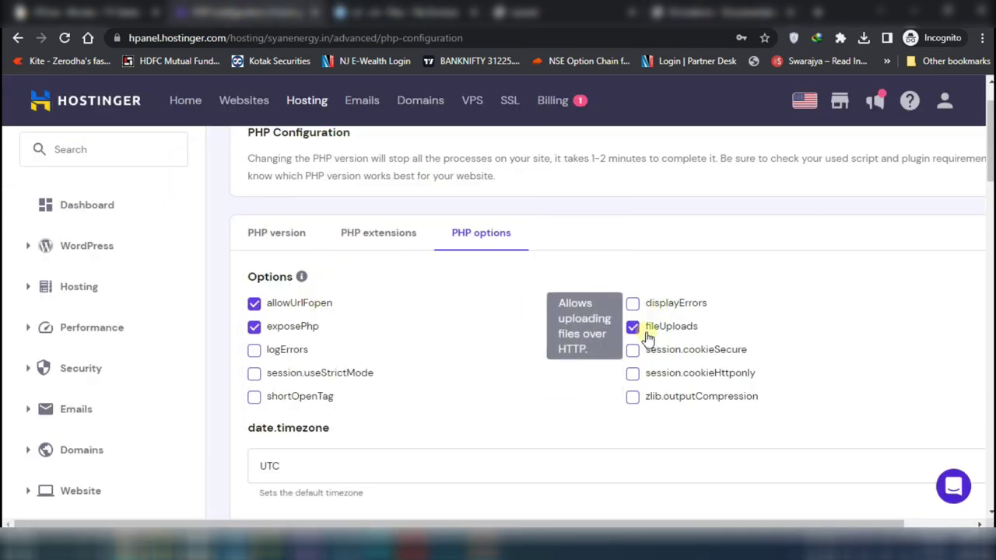
key(ctrl+Tab)
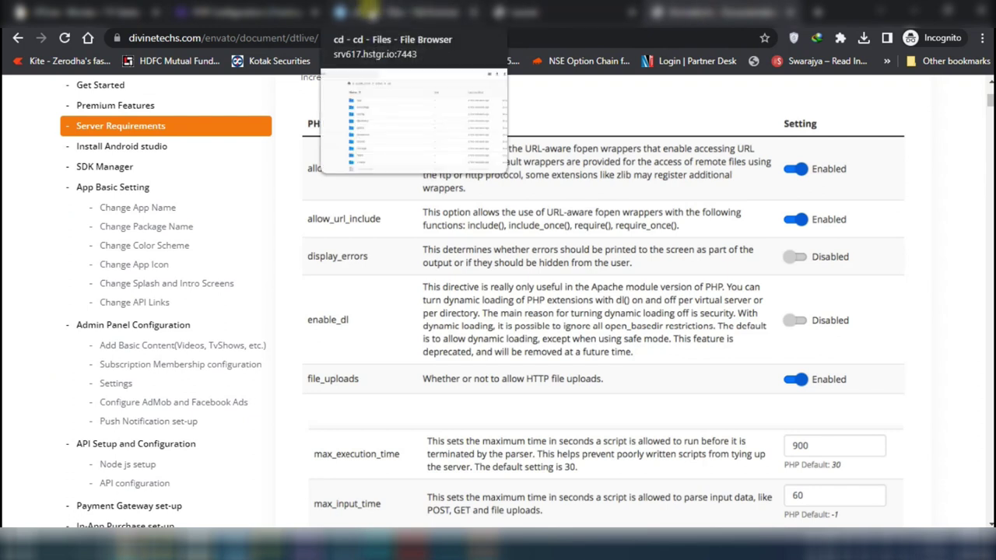
click(370, 10)
click(246, 11)
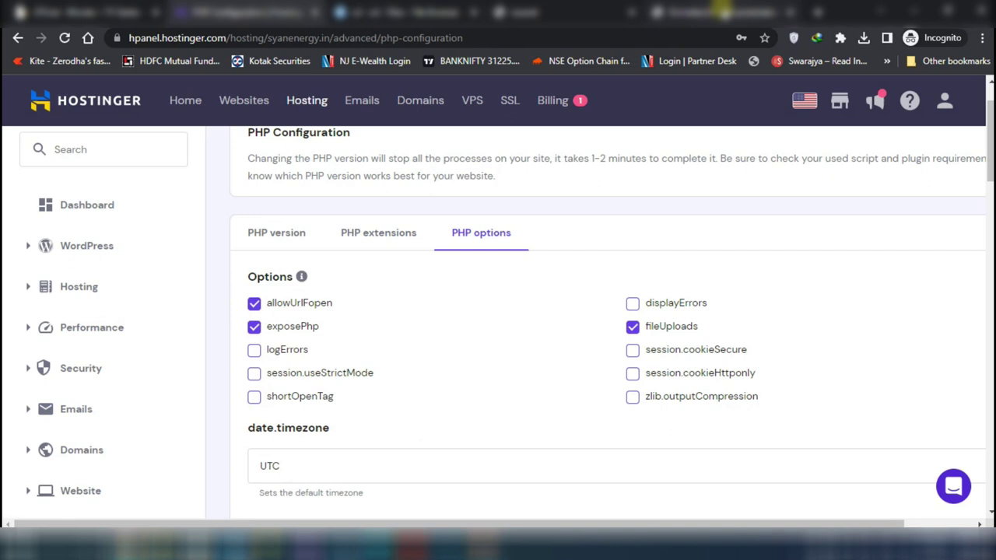
Check the website's PHP option limits, including memoryLimit, postMaxSize and uploadMaxFilesize
mouse_move(724, 11)
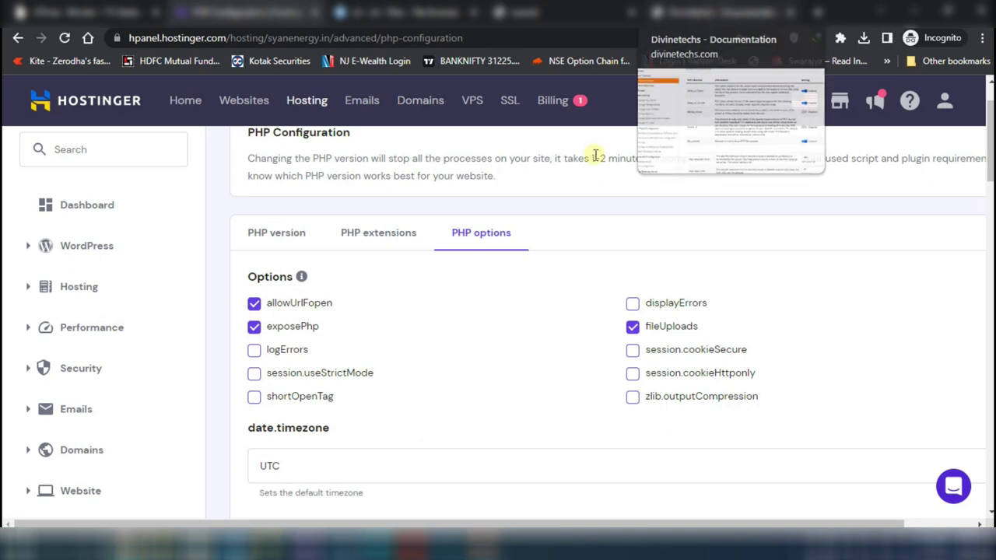
scroll(473, 318, down, 5)
scroll(498, 438, down, 3)
scroll(534, 403, up, 1)
scroll(534, 402, down, 6)
scroll(536, 403, down, 9)
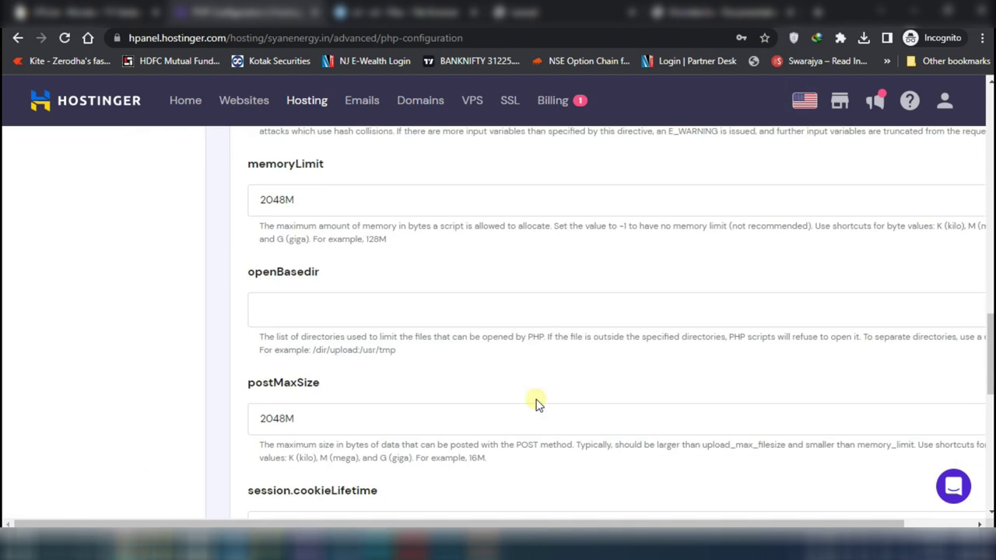
scroll(536, 403, down, 1)
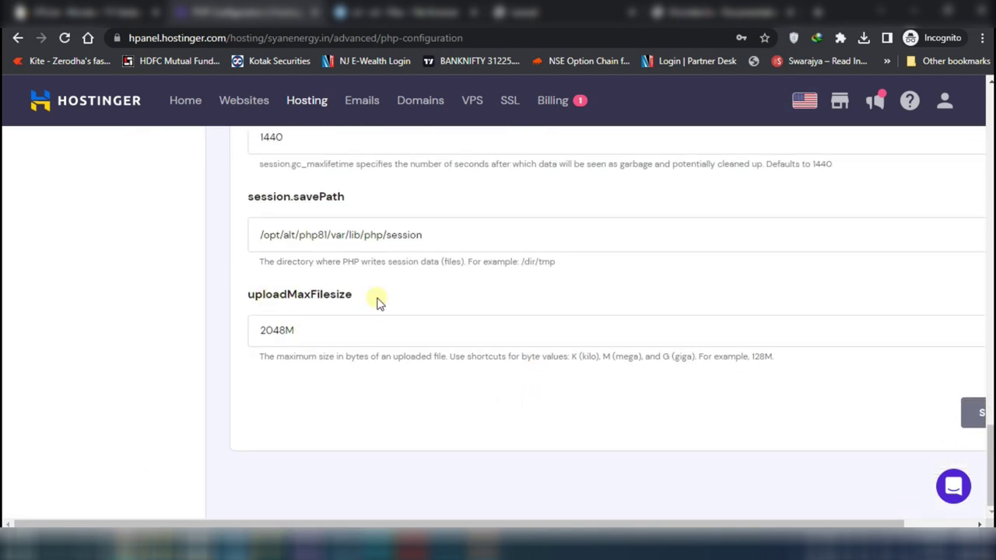
scroll(438, 335, up, 10)
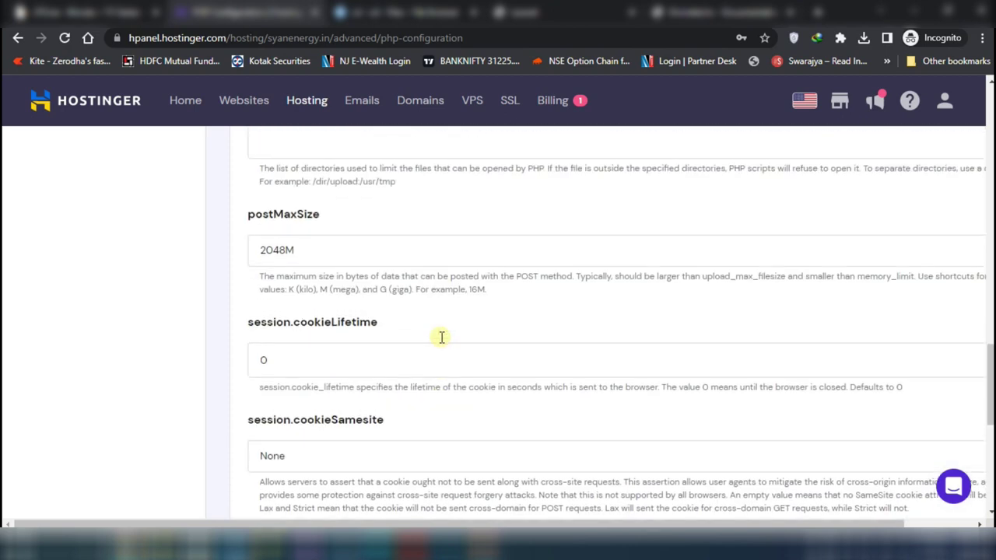
Read the recommended execution time, input, memory, post size and session limits in the DTLive documentation
click(685, 12)
scroll(832, 285, down, 3)
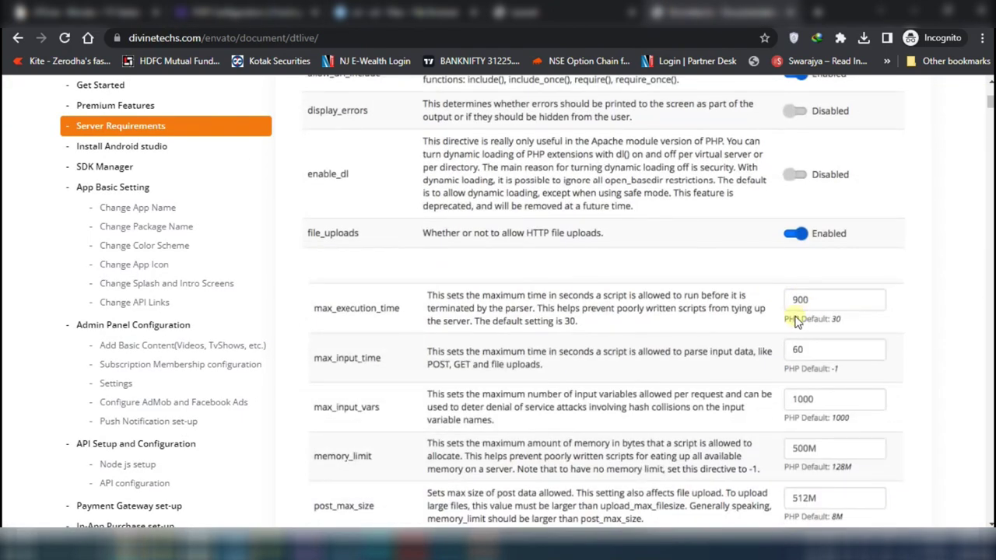
scroll(813, 313, down, 3)
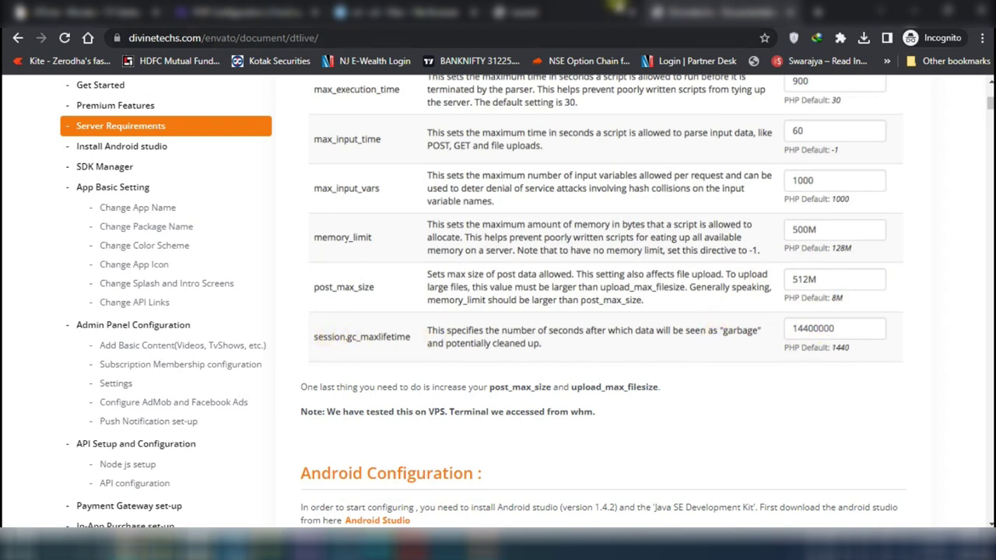
click(560, 12)
click(405, 12)
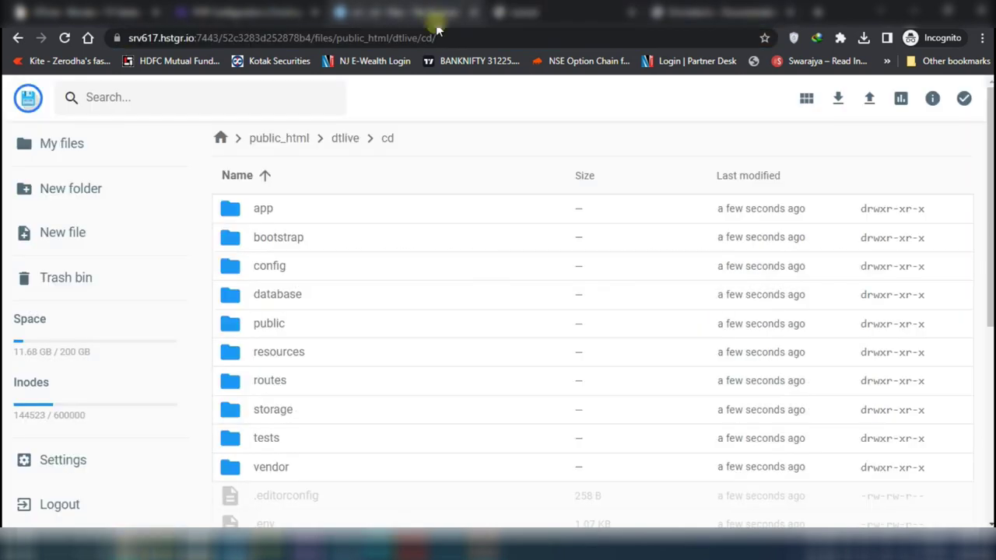
click(233, 12)
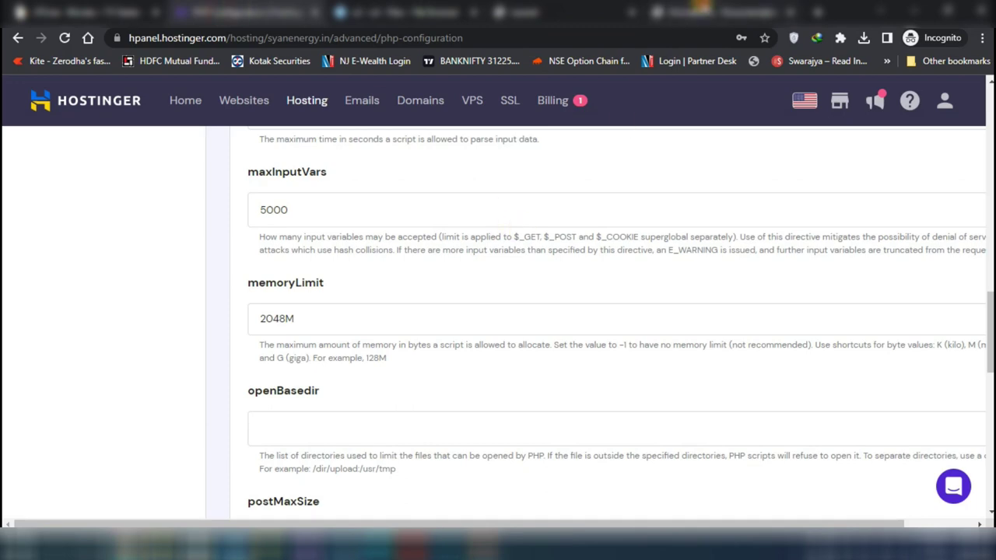
click(700, 12)
scroll(466, 296, down, 6)
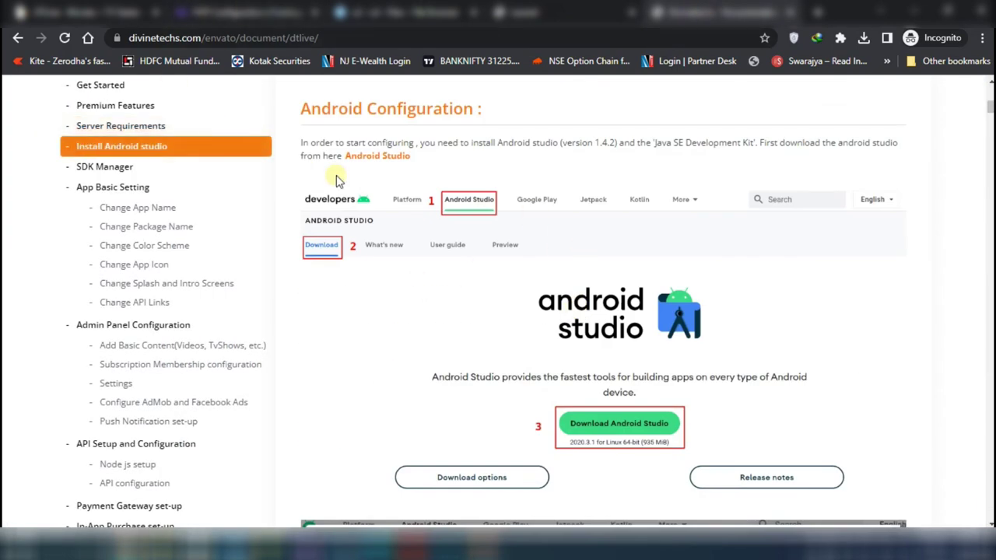
scroll(629, 272, down, 10)
scroll(504, 331, down, 10)
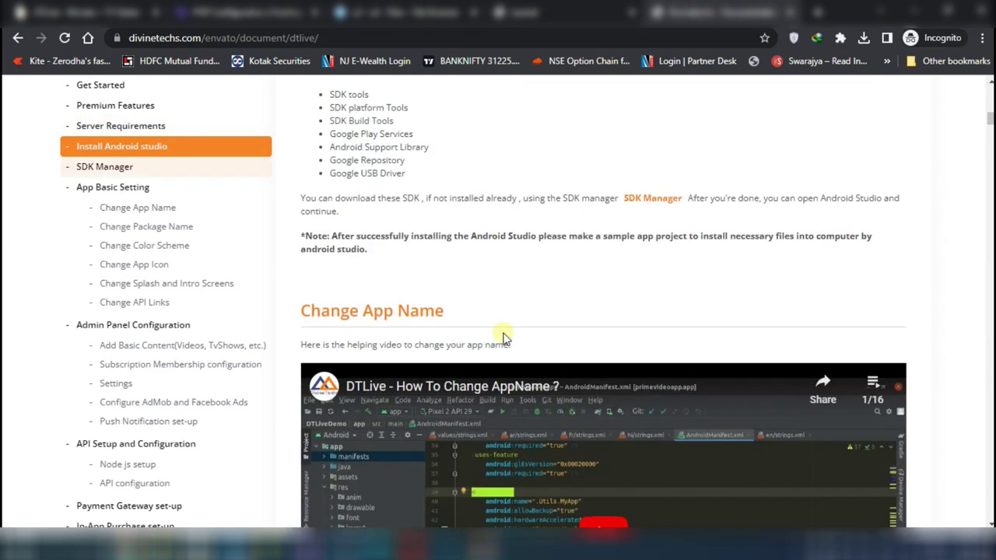
click(374, 12)
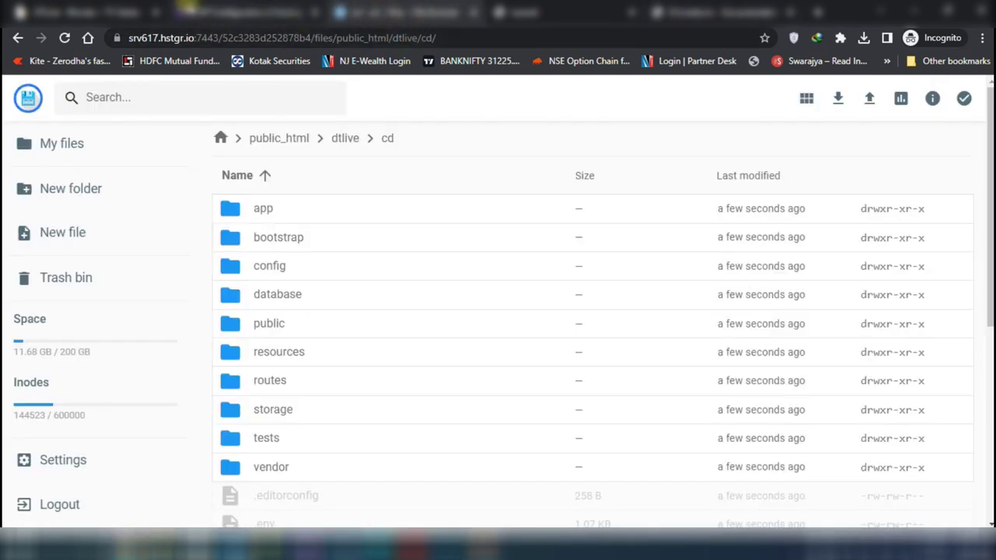
click(190, 11)
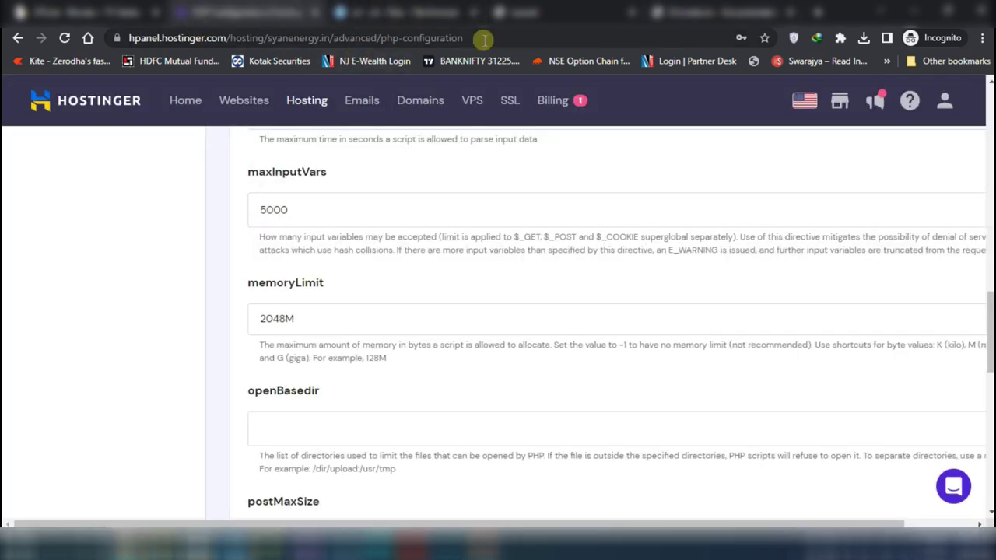
click(49, 11)
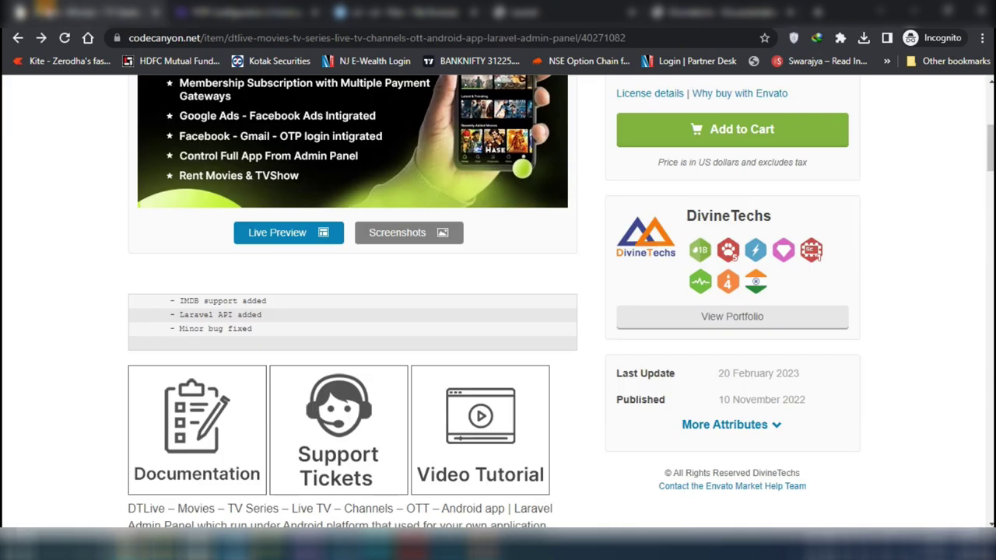
click(190, 11)
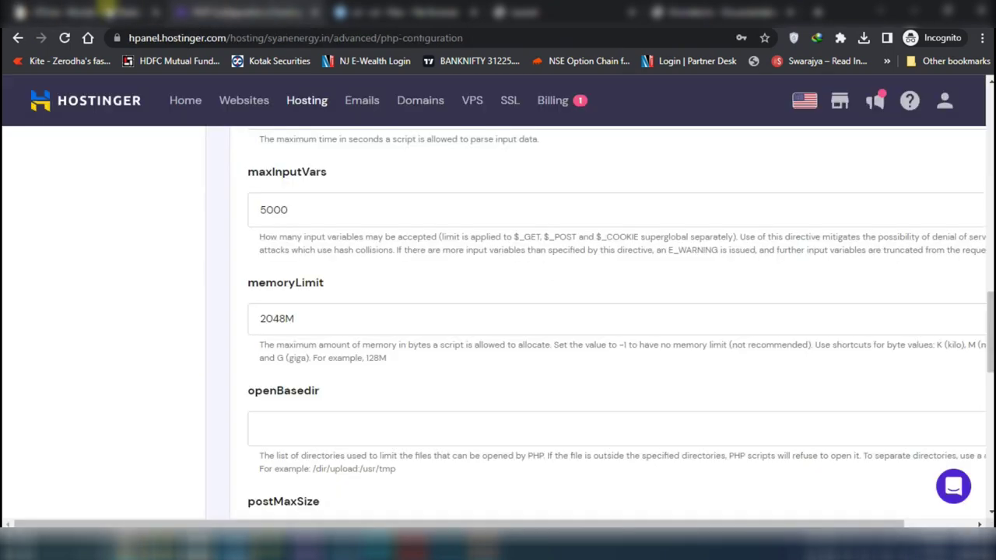
click(346, 11)
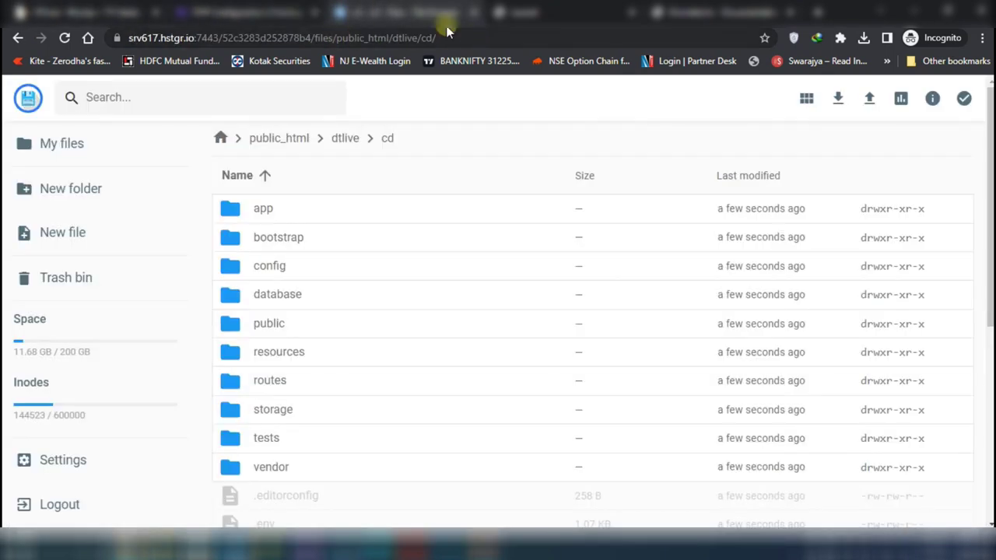
click(194, 11)
Load dtlive.syanenergy.in/cd in the browser tab showing the Laravel site and ready its address for further editing
click(528, 32)
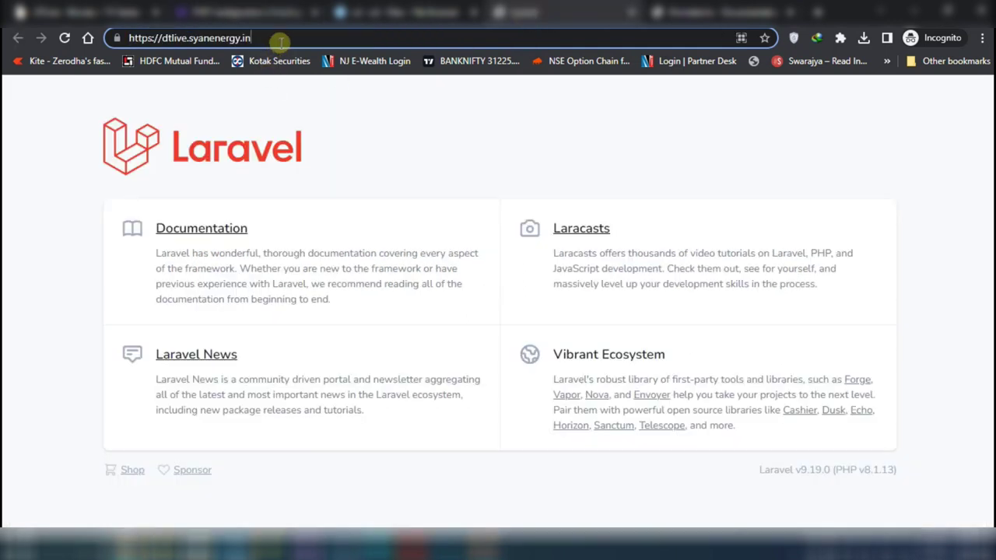
text(/cd)
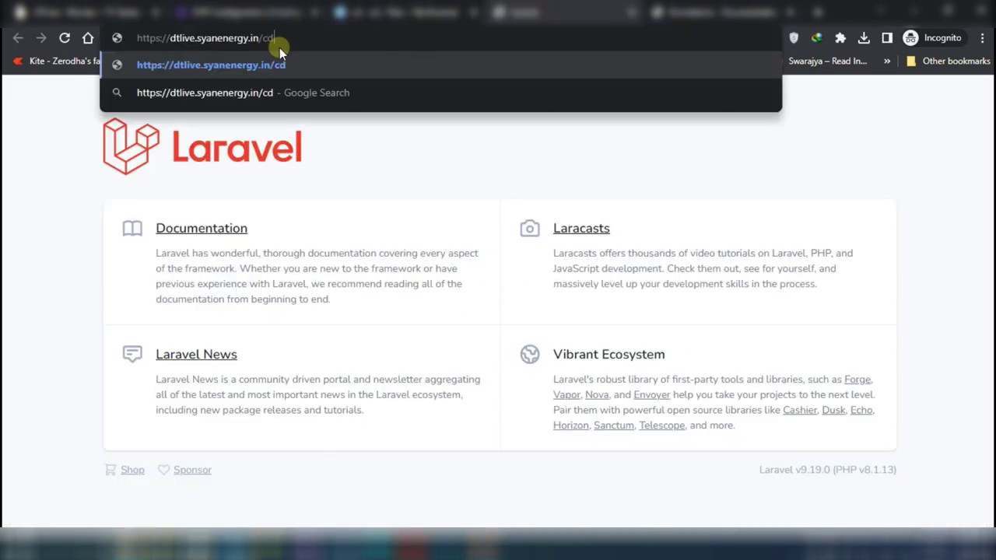
key(Return)
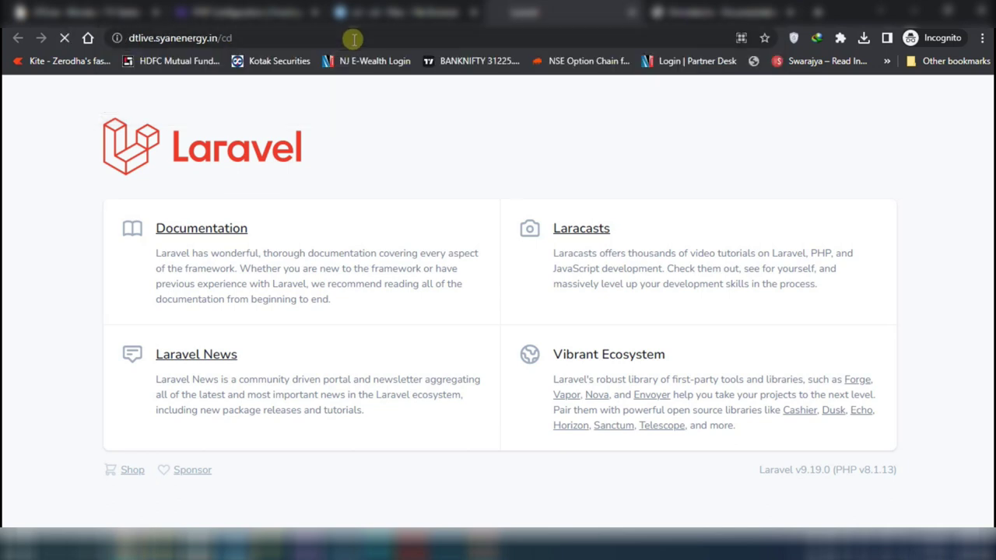
click(272, 41)
click(269, 40)
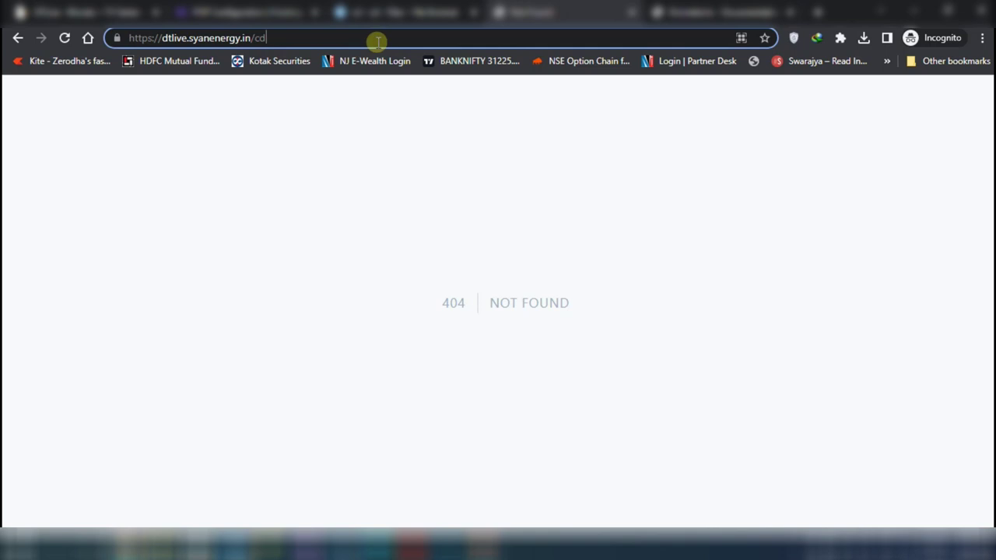
Open the .env file from the public_html/dtlive/cd folder in the hosting file browser for editing
key(Return)
click(389, 11)
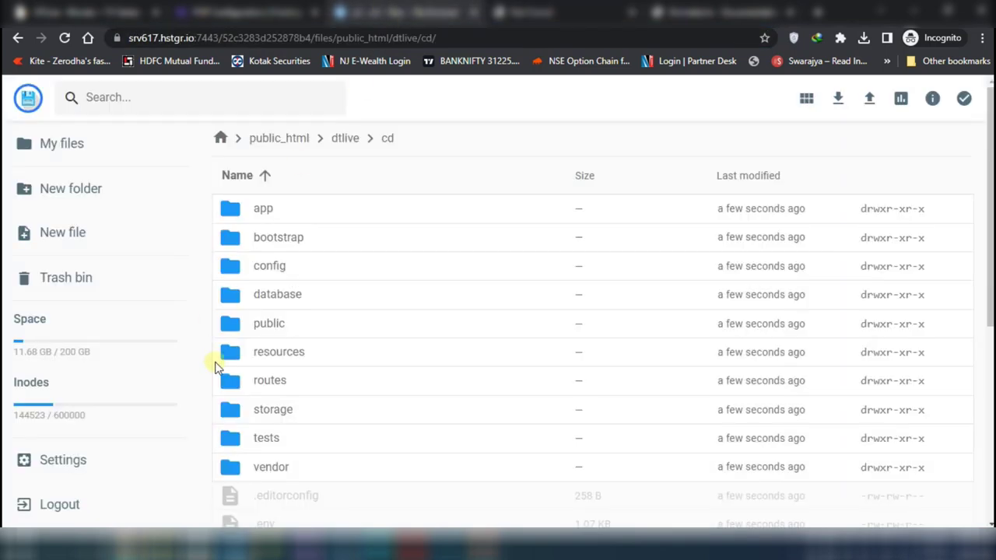
scroll(311, 346, down, 3)
double_click(229, 315)
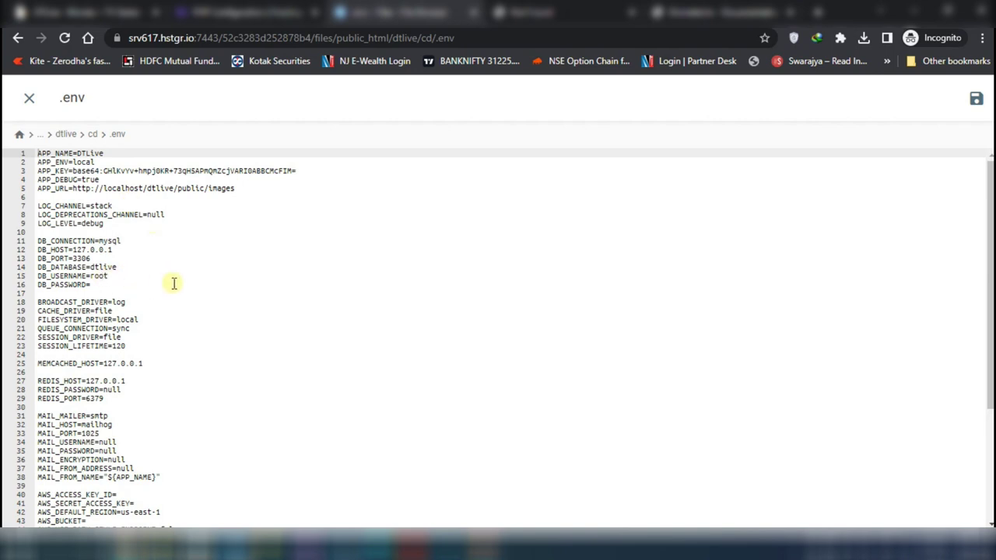
Open the MySQL database management page for syanenergy.in in the Hostinger panel
click(78, 11)
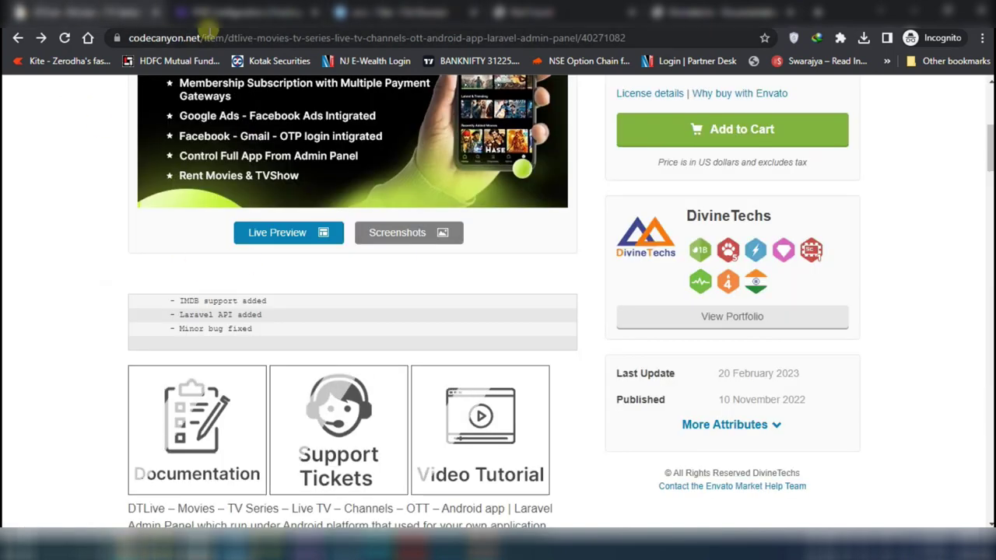
click(210, 37)
click(233, 11)
scroll(151, 318, up, 10)
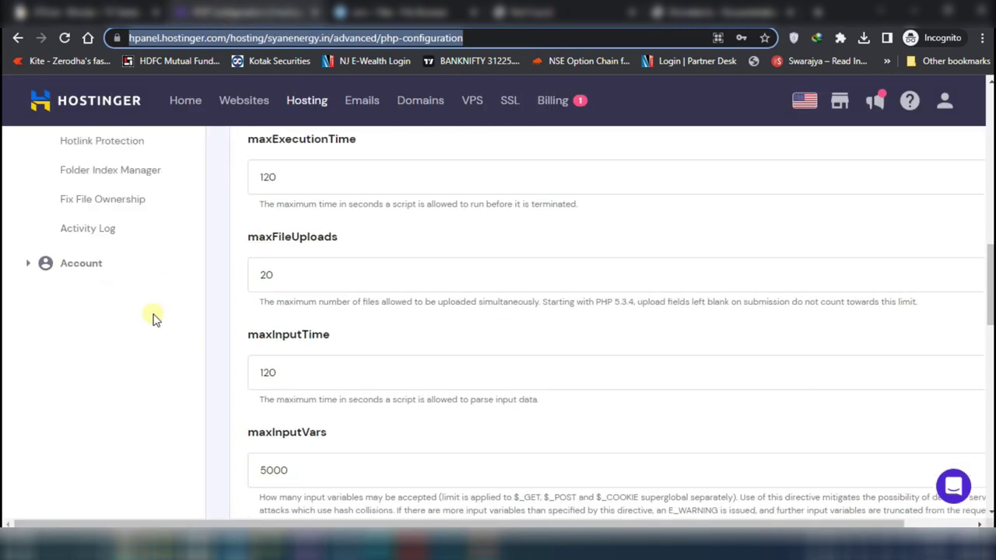
scroll(151, 315, down, 1)
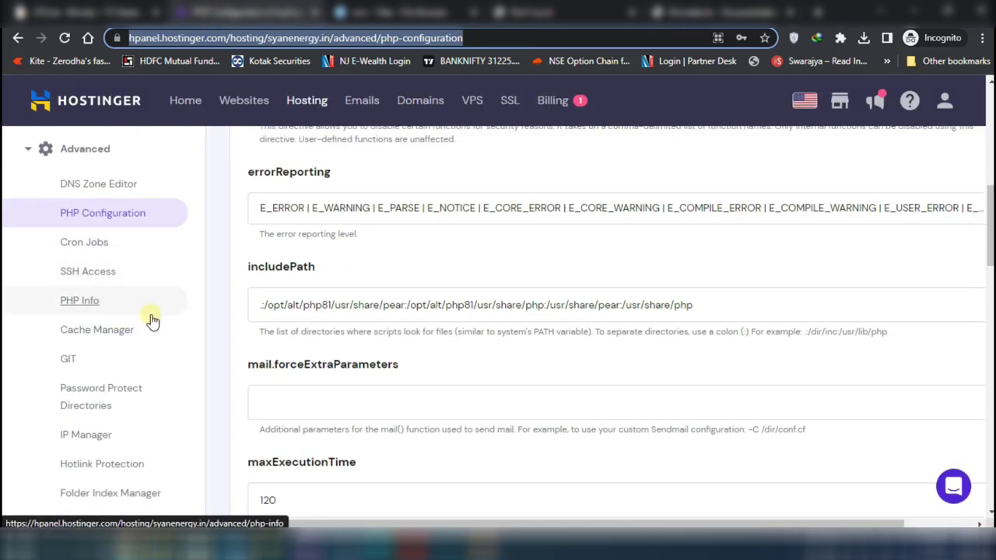
scroll(151, 318, up, 4)
click(68, 400)
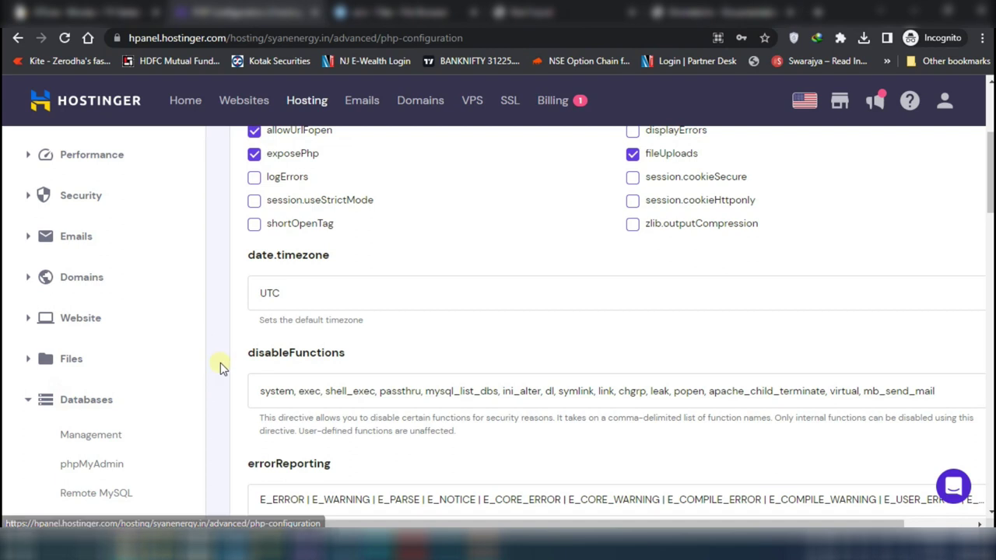
click(78, 440)
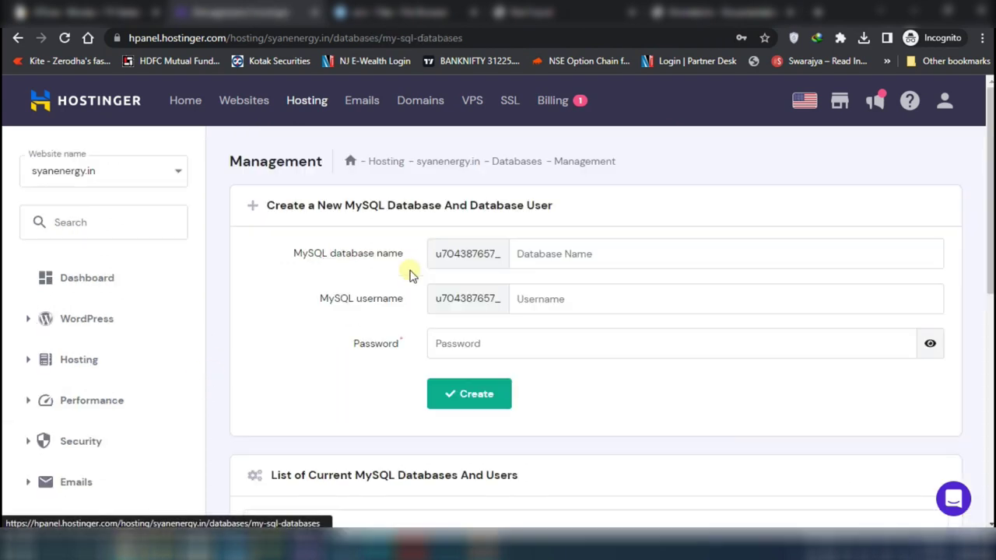
Open phpMyAdmin for the dtlive database from the list of current MySQL databases
scroll(411, 276, down, 2)
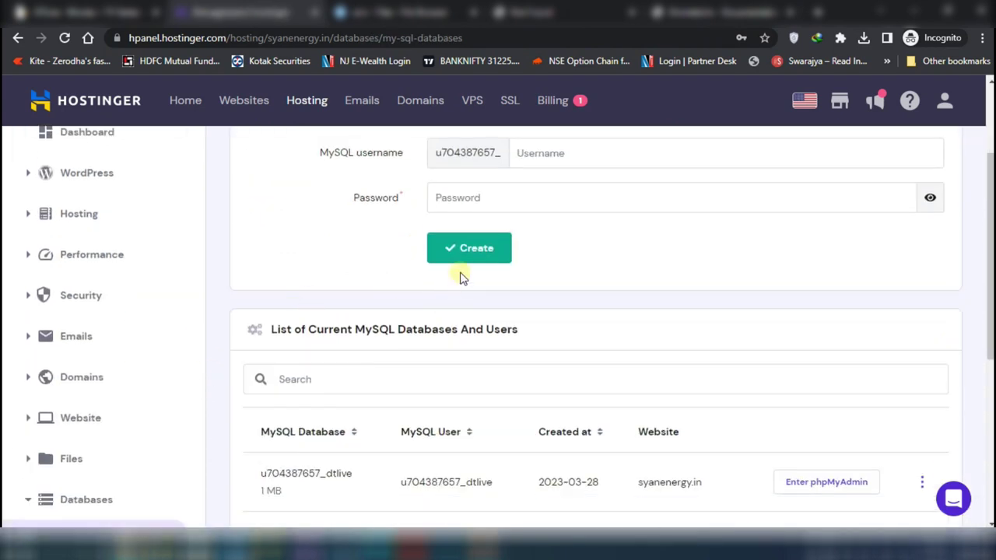
scroll(472, 286, down, 1)
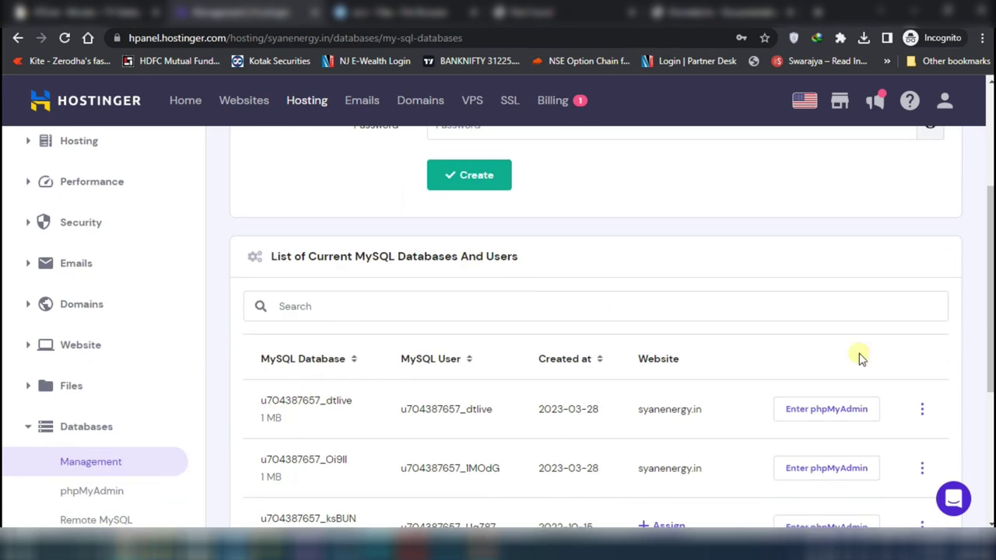
click(852, 411)
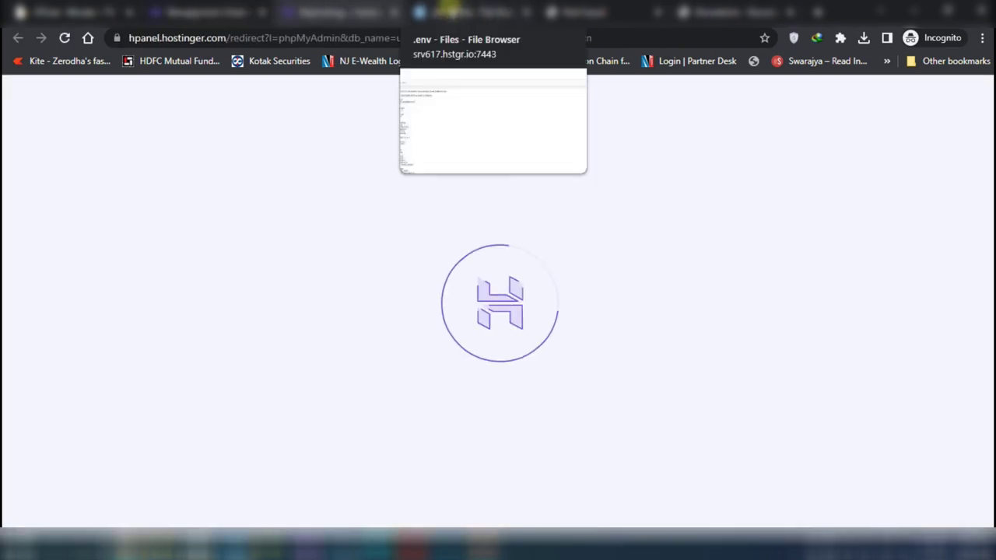
Copy the full dtlive database name from Hostinger and set it as DB_DATABASE in the .env file
click(207, 12)
drag(353, 398, 263, 401)
right_click(265, 400)
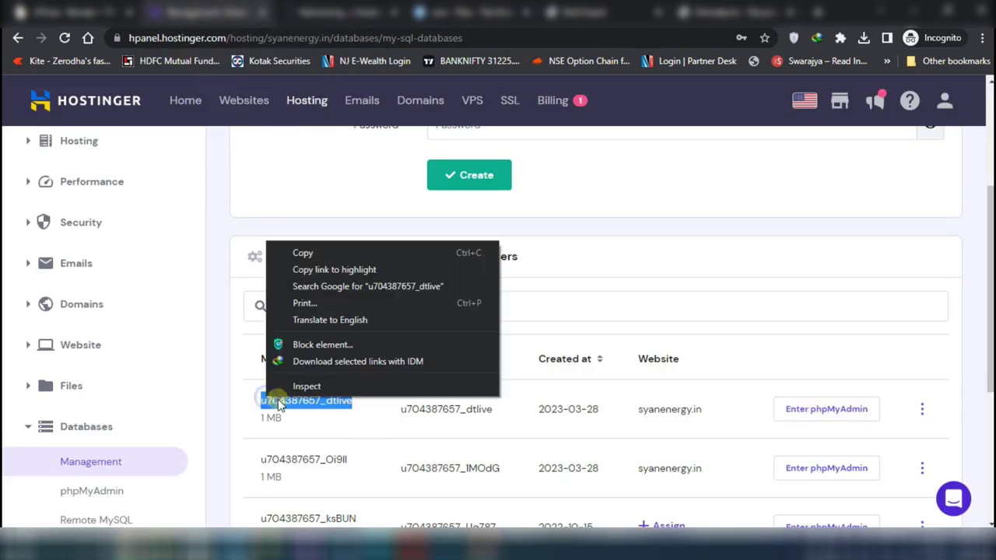
click(345, 260)
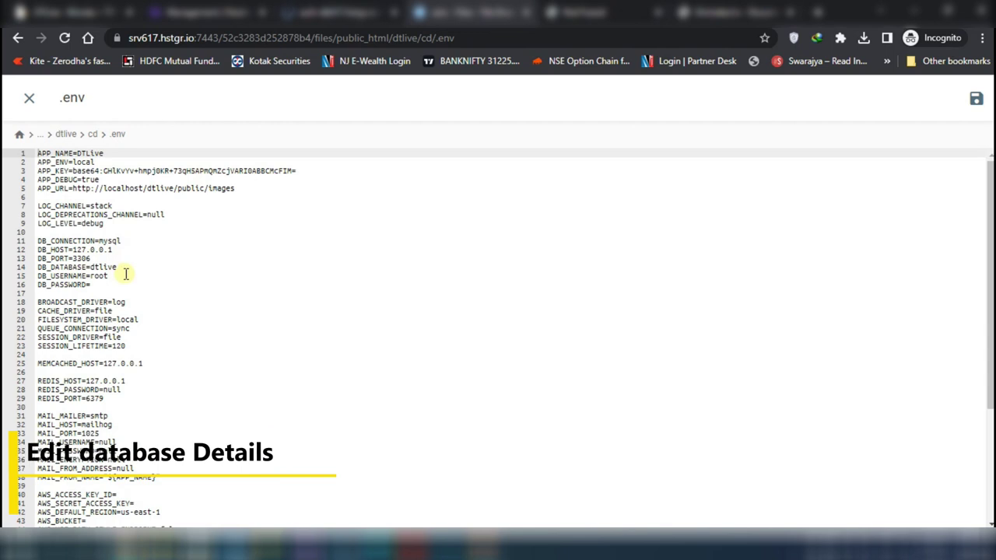
click(118, 267)
double_click(100, 267)
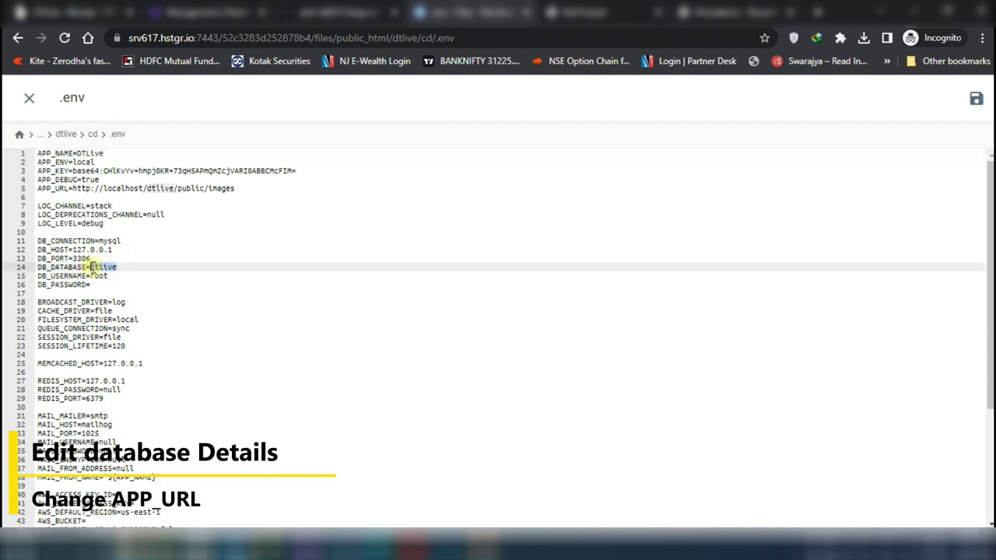
right_click(101, 266)
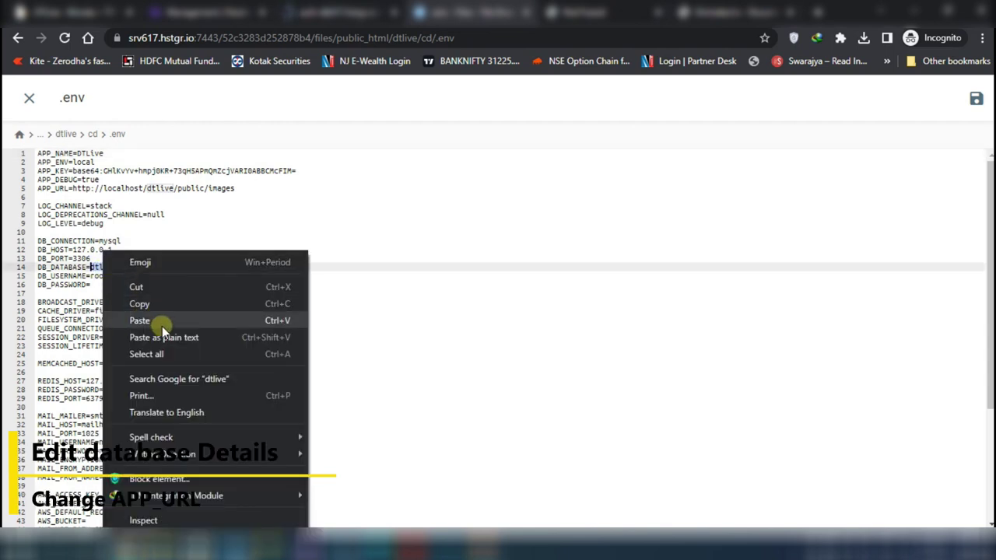
click(140, 321)
Set DB_USERNAME to the same copied dtlive name and enter the database password as DB_PASSWORD
click(119, 277)
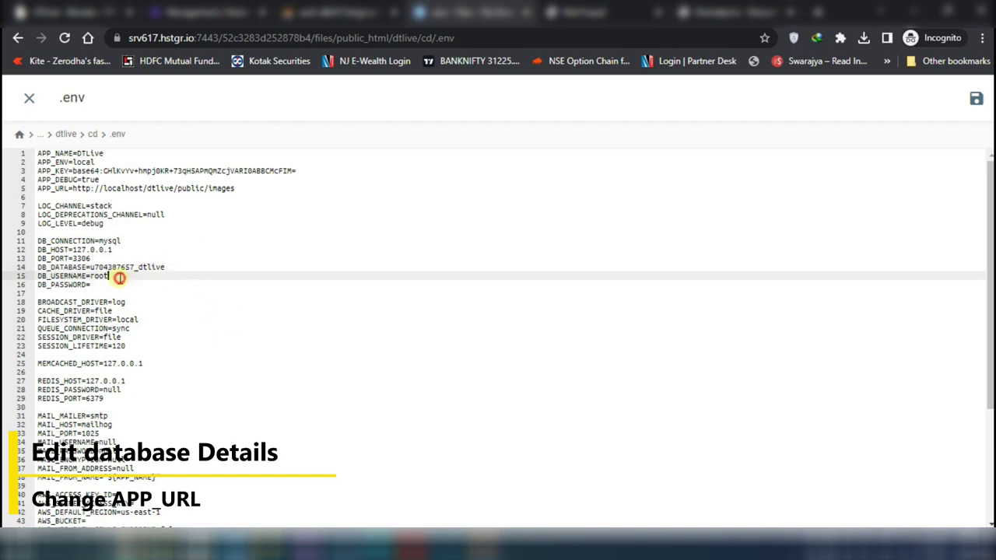
right_click(92, 275)
click(144, 314)
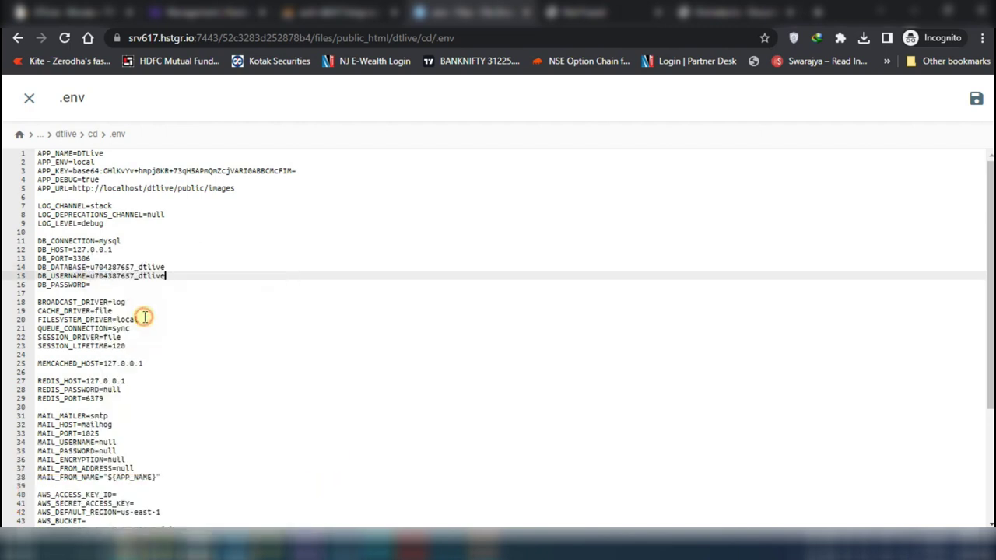
click(110, 288)
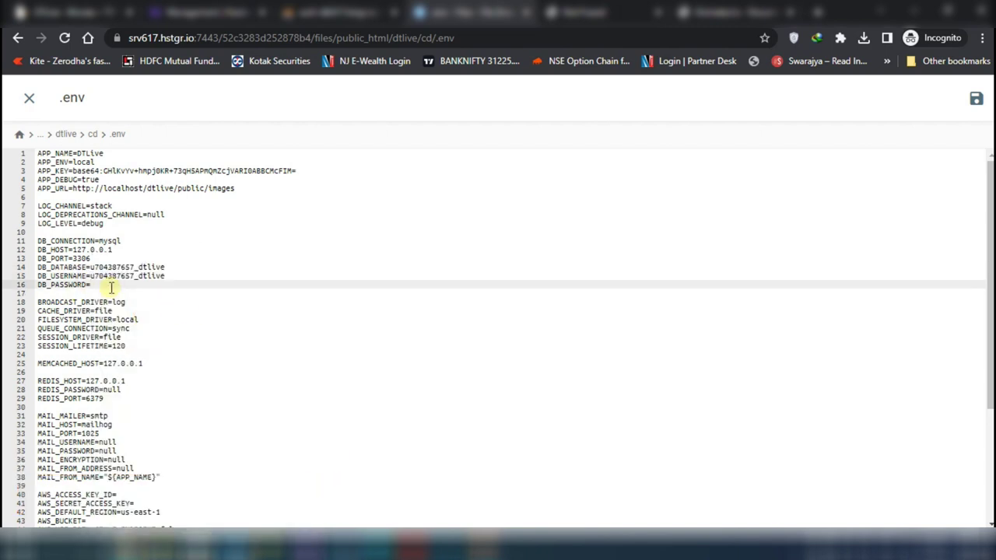
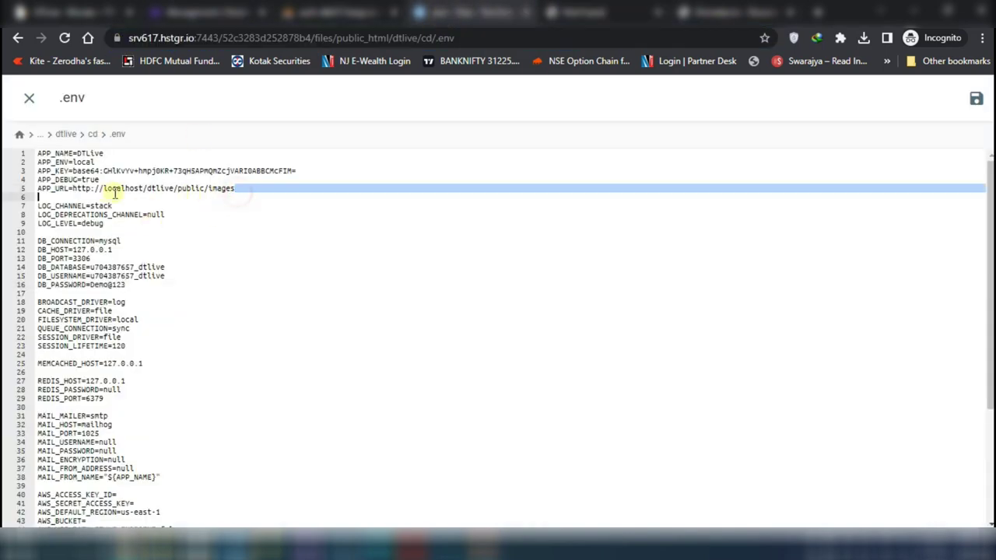
drag(95, 192, 246, 188)
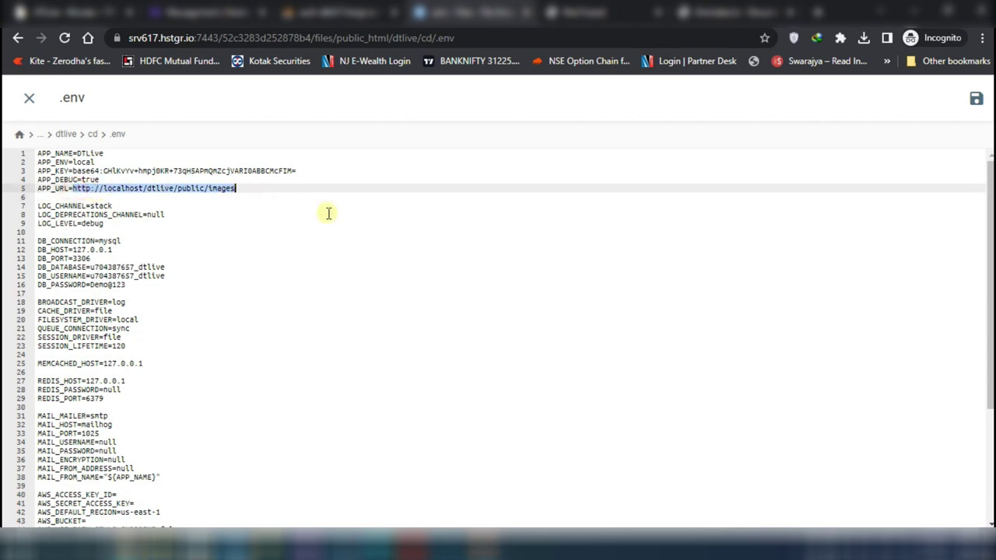
text(https://dtlive.syanenergy.in/)
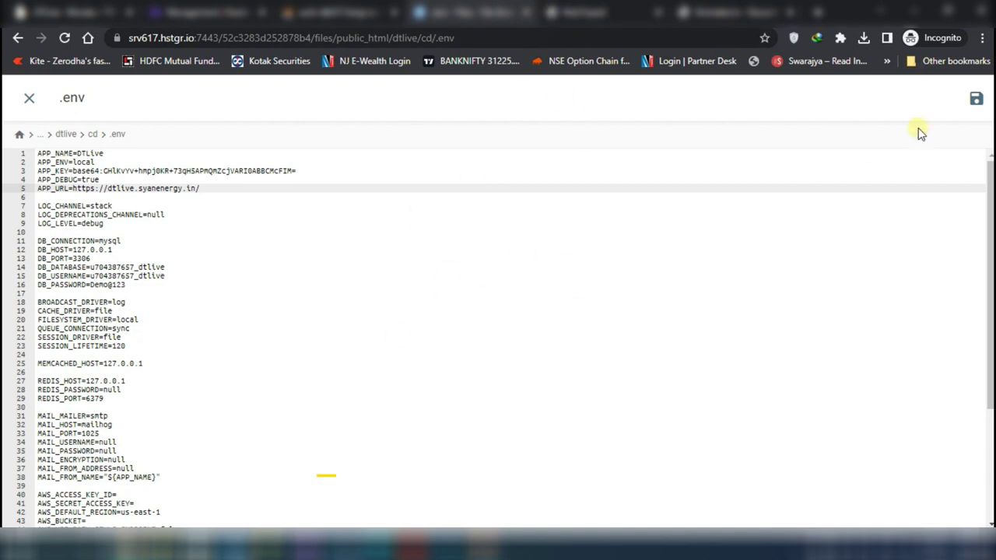
click(976, 98)
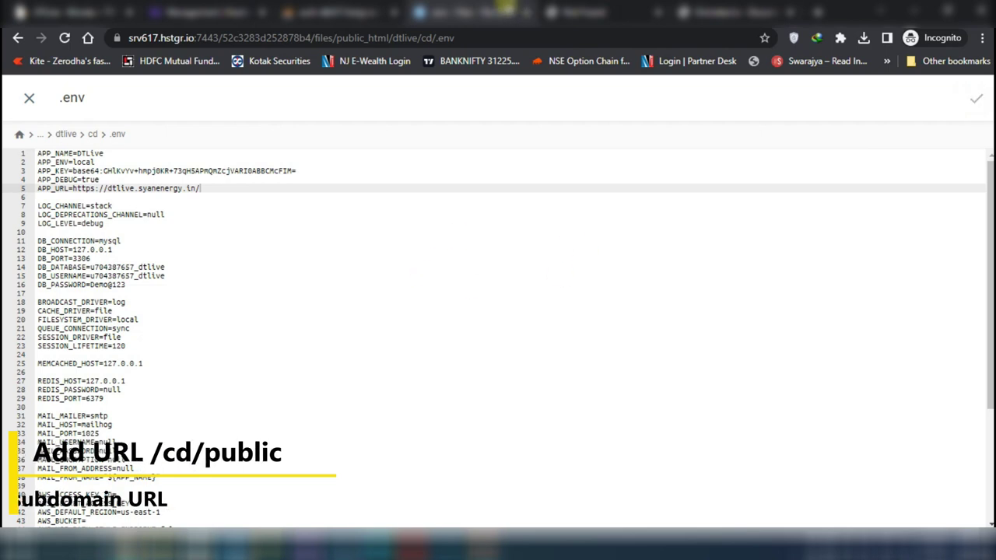
Load dtlive.syanenergy.in/cd/public in the deployed site's browser tab and look over the resulting page
click(592, 13)
click(294, 36)
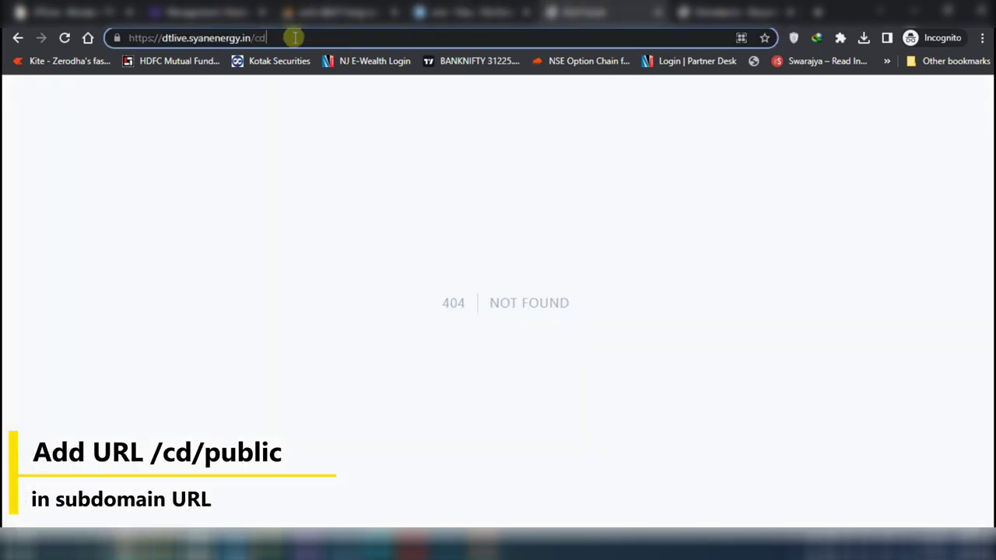
text(/)
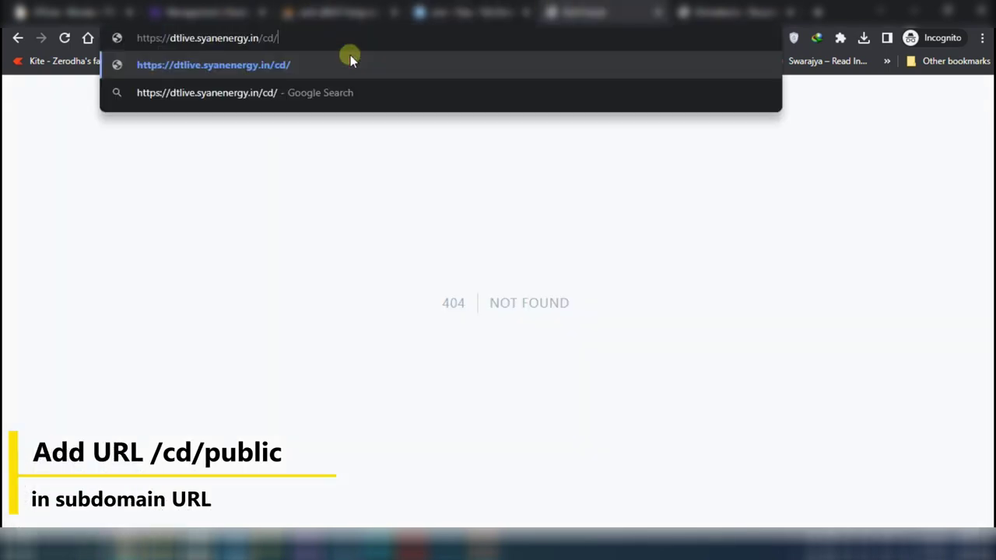
text(public)
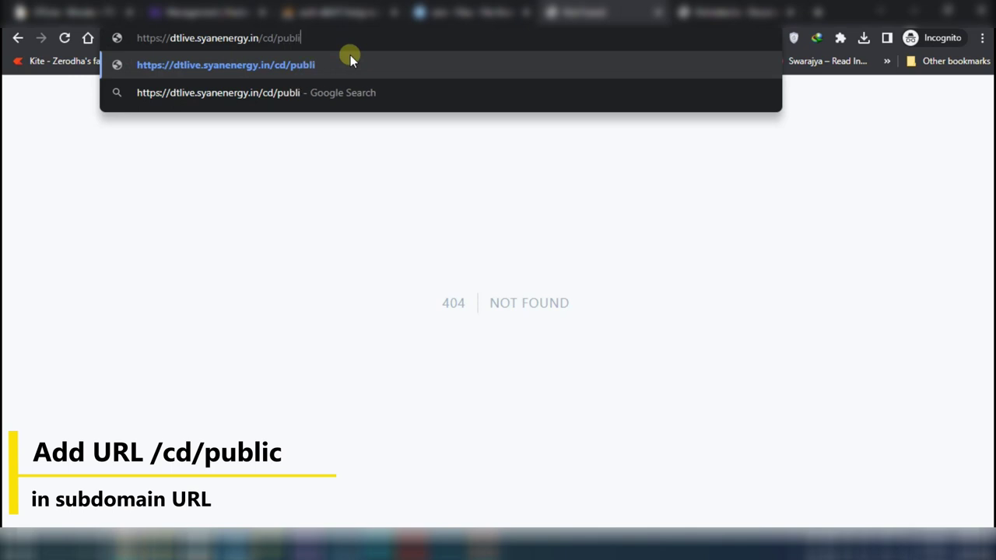
key(Return)
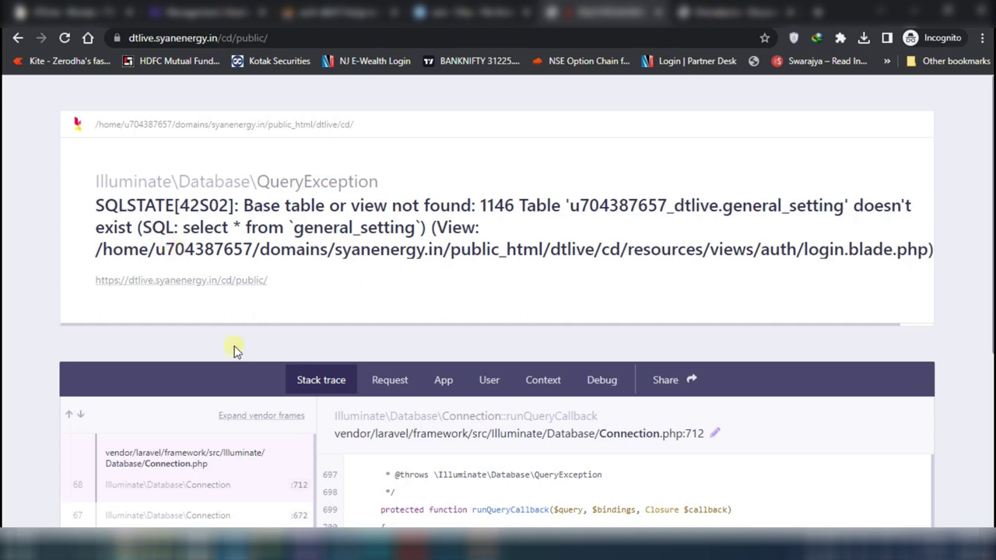
scroll(233, 349, down, 3)
scroll(611, 376, up, 3)
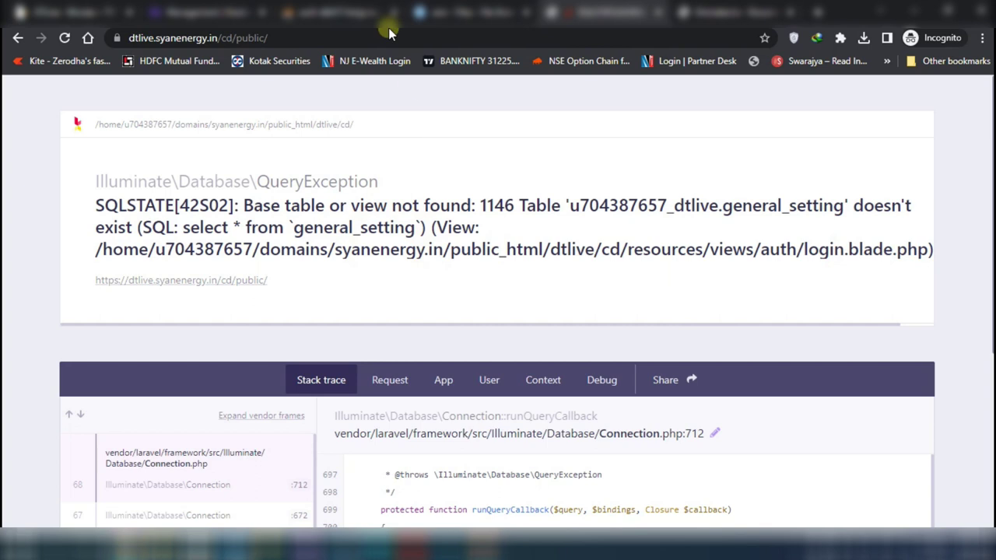
Open the import page for the dtlive database in phpMyAdmin
click(342, 12)
click(226, 12)
click(348, 11)
click(466, 9)
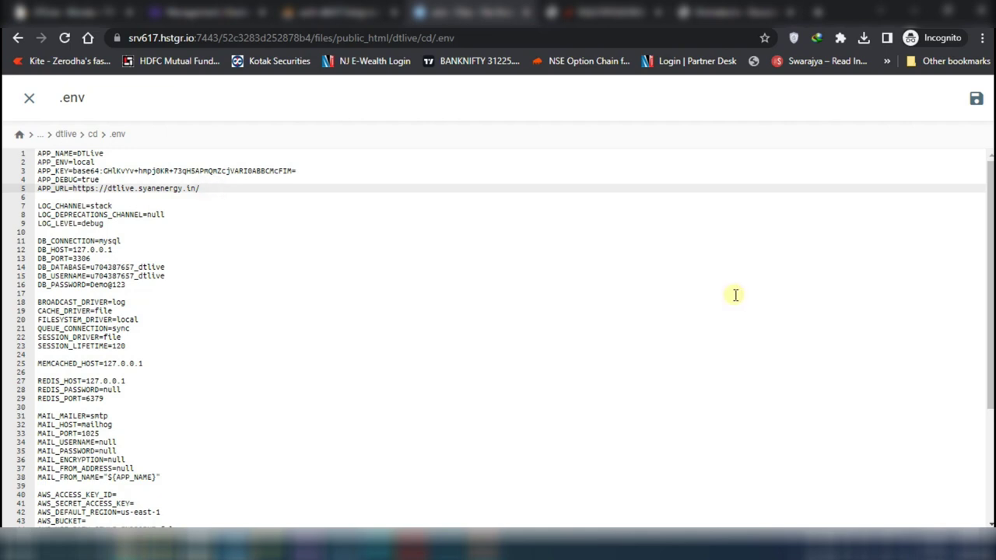
click(343, 11)
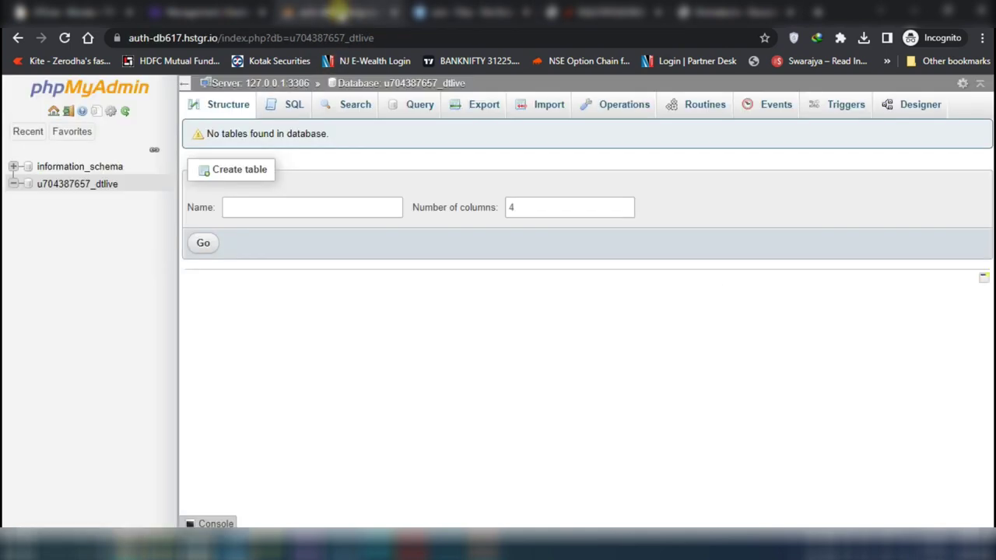
click(530, 105)
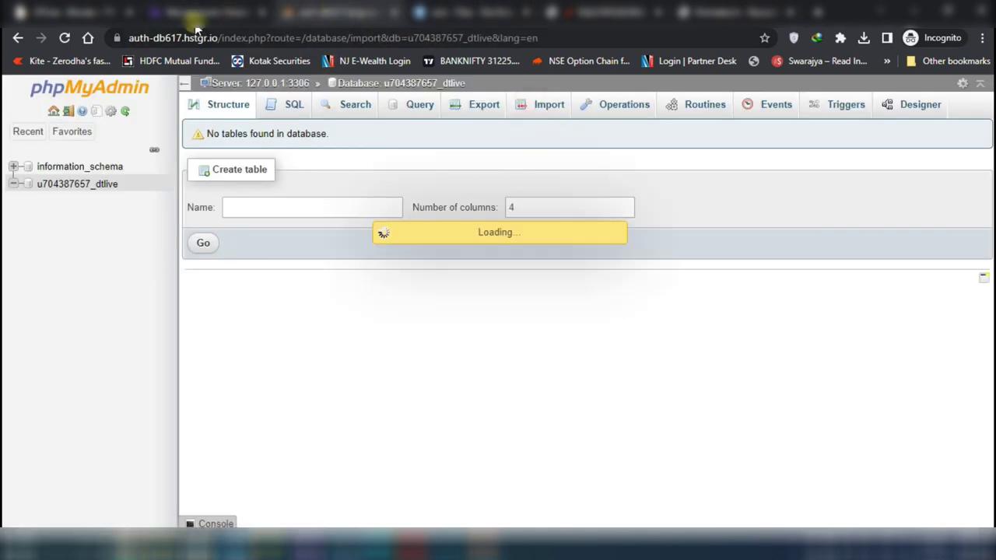
Import demo_database.sql from the local ServerCode folder into the dtlive database and refresh the table list
mouse_move(169, 551)
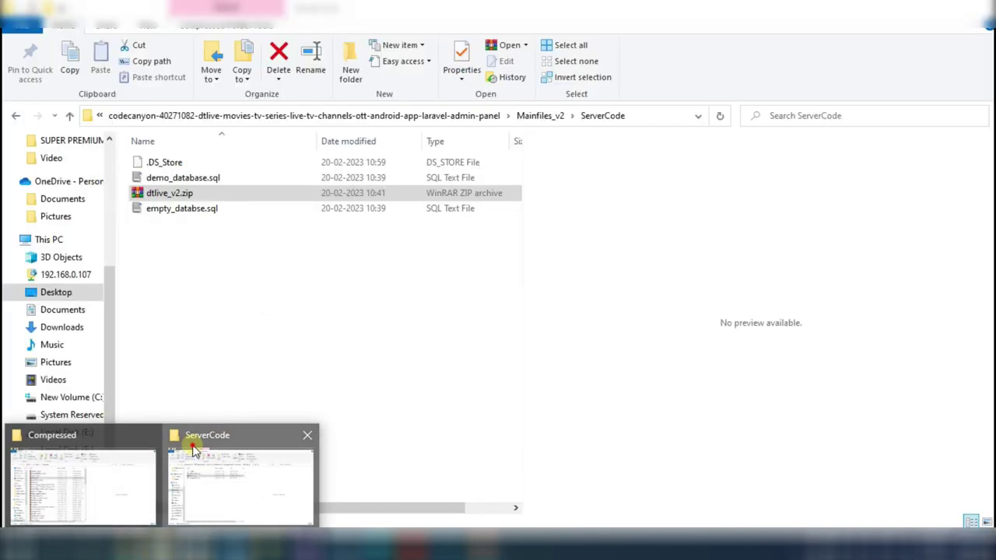
click(195, 443)
click(191, 181)
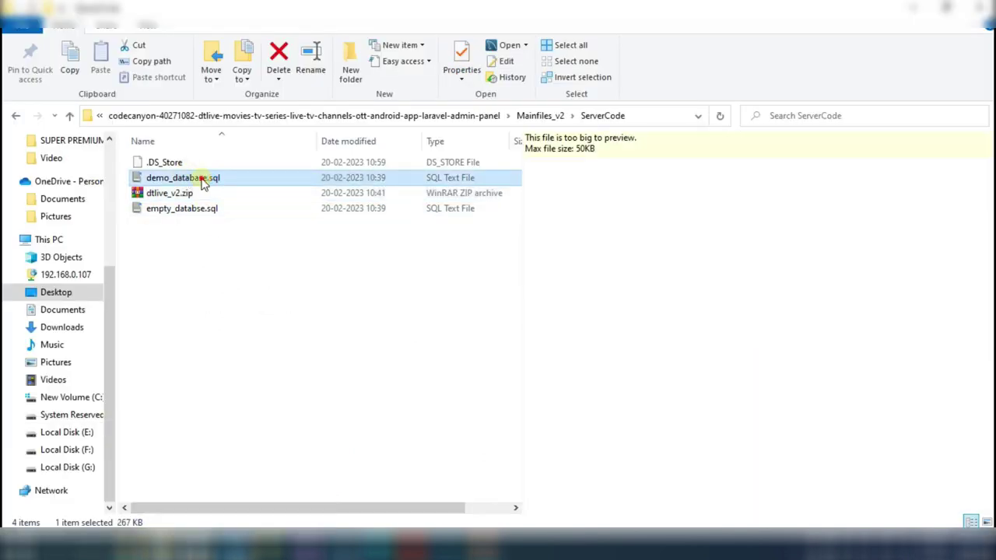
drag(202, 181, 128, 544)
drag(136, 506, 551, 375)
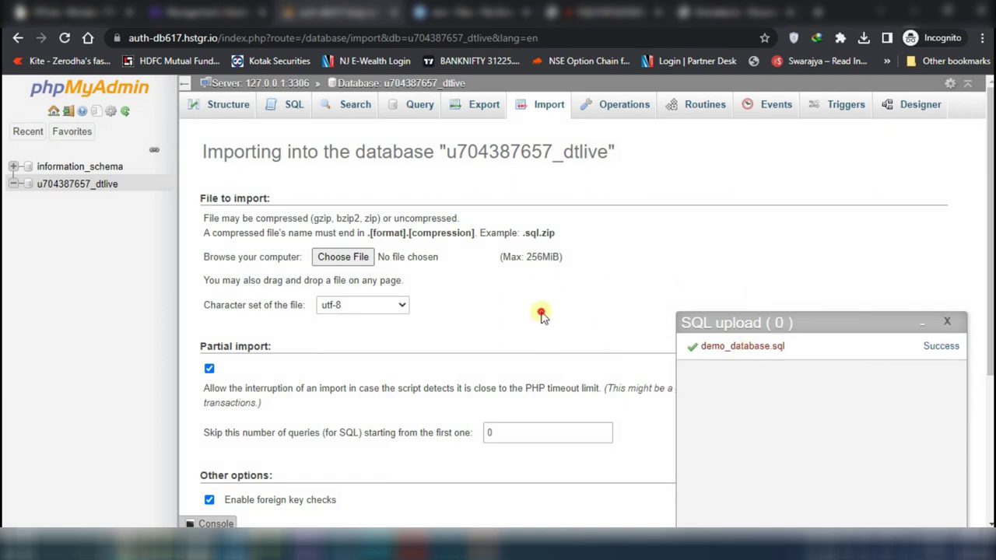
click(125, 111)
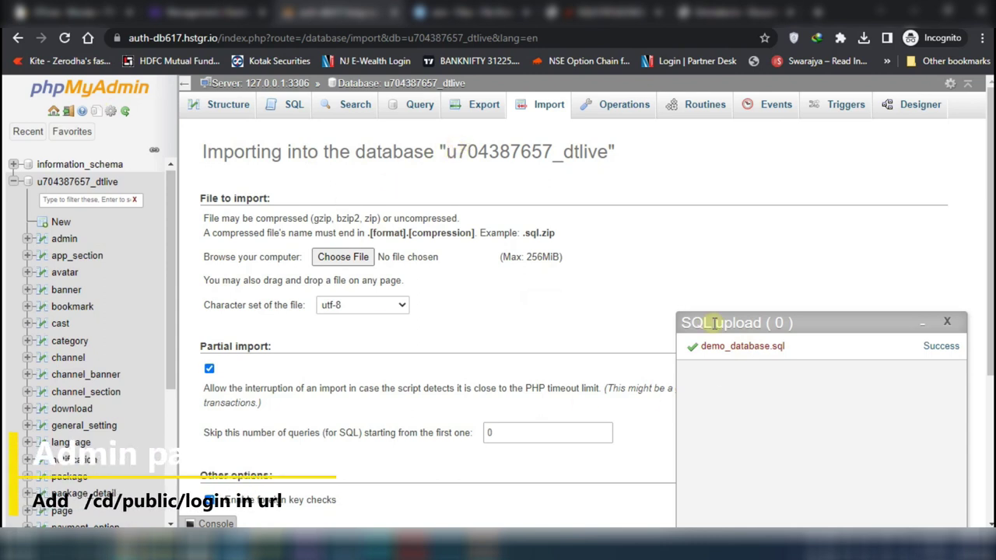
Return to the deployed site and reload dtlive.syanenergy.in/cd/public
click(427, 12)
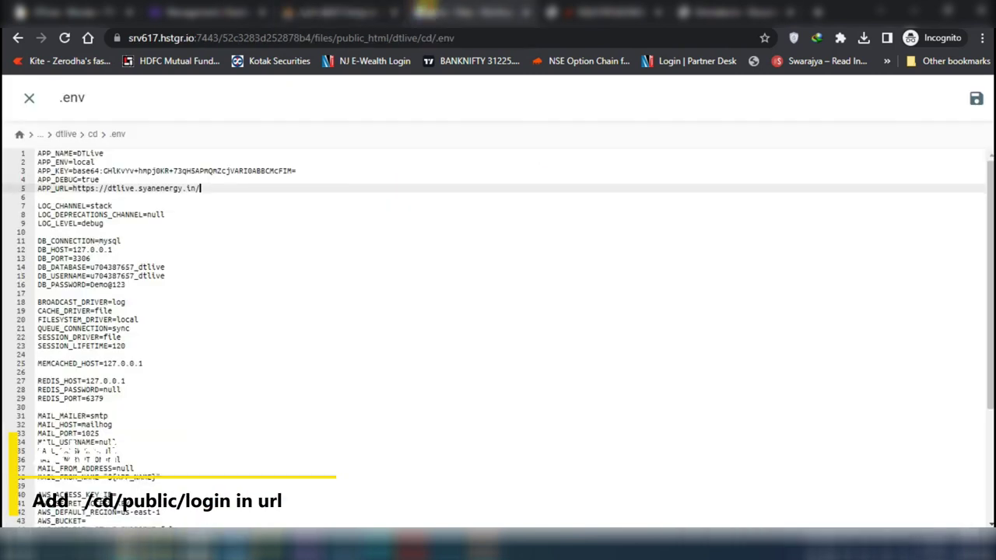
click(554, 17)
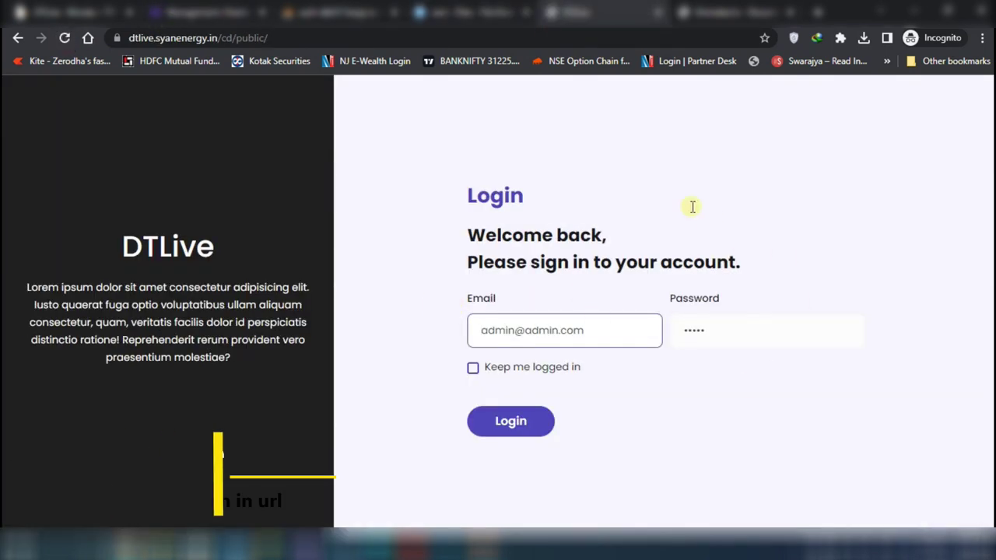
Check the phpMyAdmin import, return to the deployed site and log in to the admin panel with the prefilled credentials
click(332, 11)
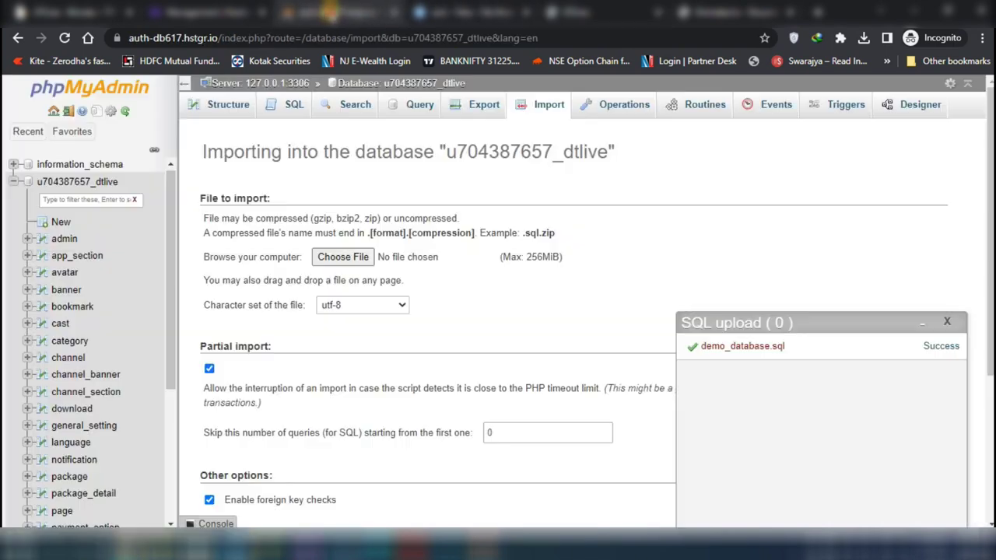
click(476, 13)
click(584, 12)
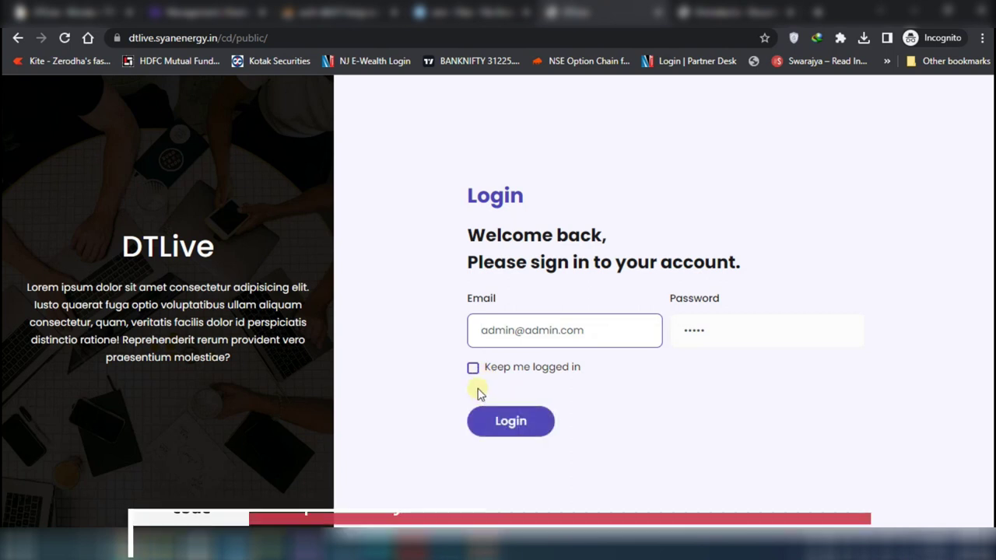
click(502, 422)
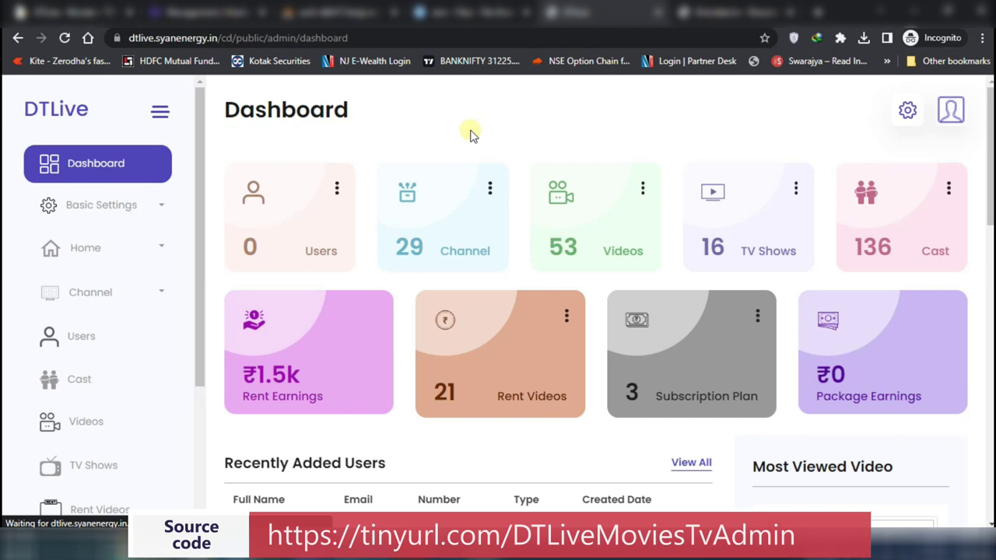
Look through the admin dashboard from the statistics cards to the recently added artists and videos
scroll(228, 239, down, 1)
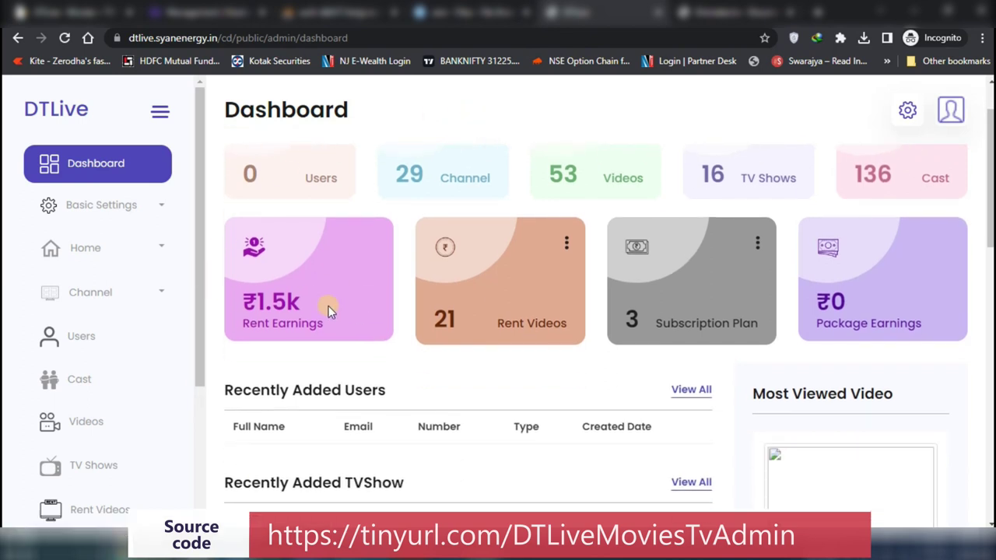
scroll(567, 295, down, 10)
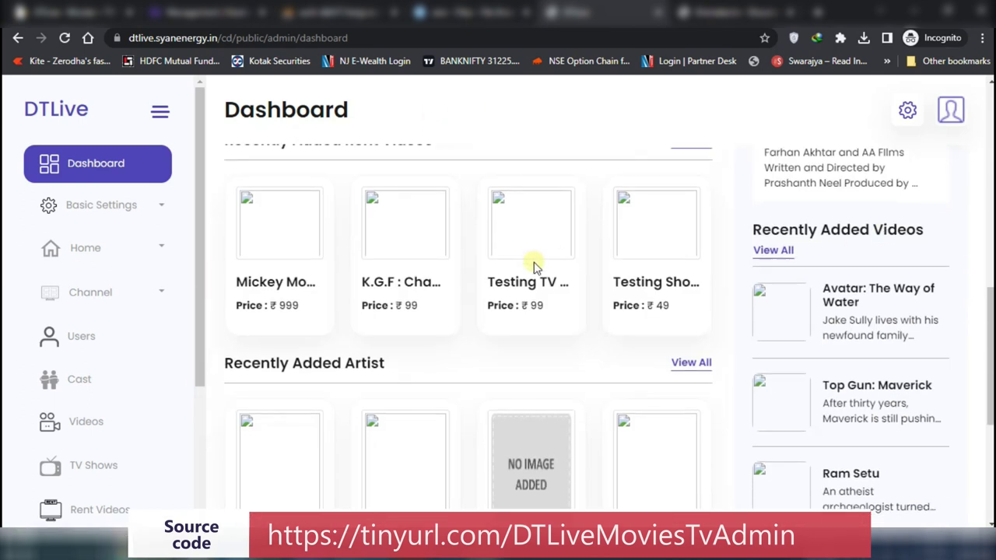
scroll(612, 253, down, 1)
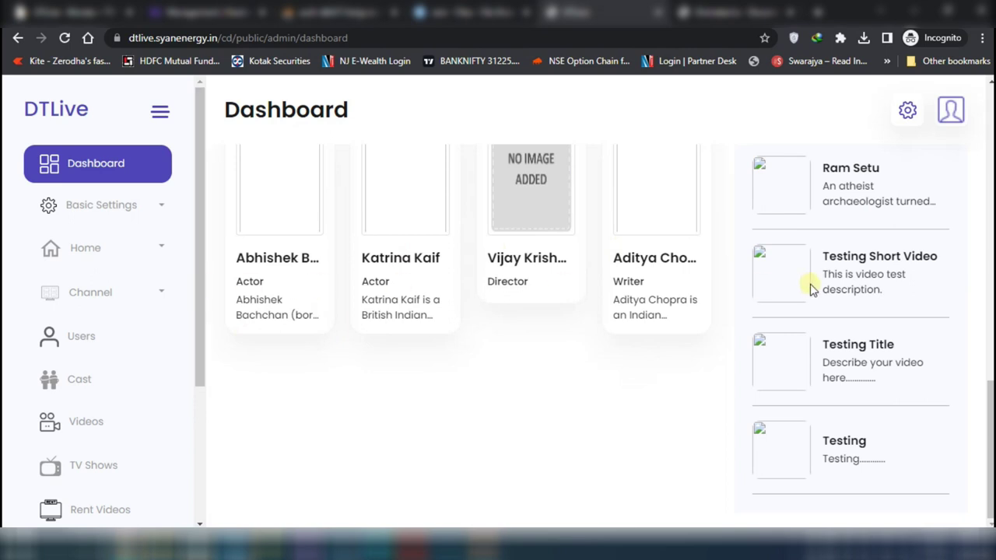
View the Category list under Basic Settings and the TV Shows list
click(117, 206)
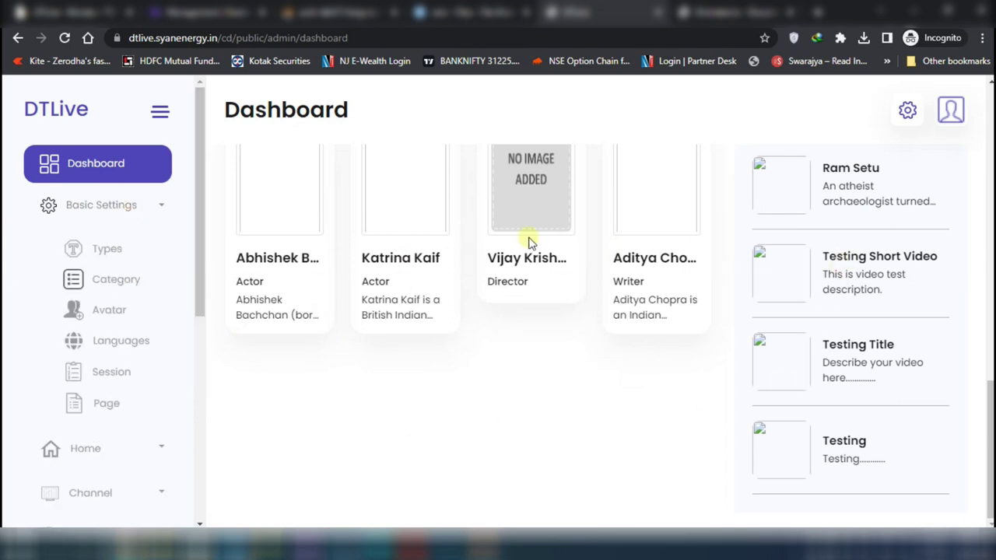
click(117, 282)
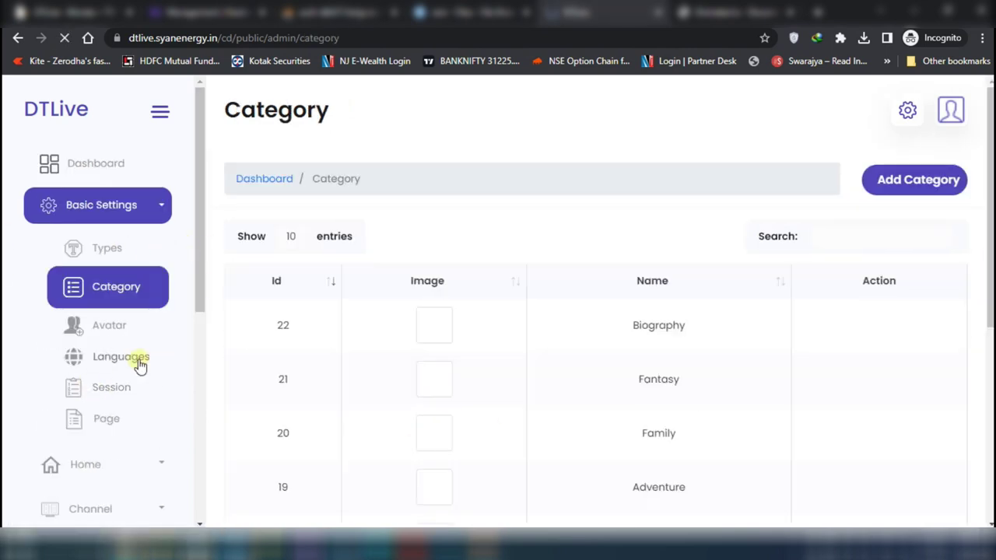
scroll(89, 344, down, 5)
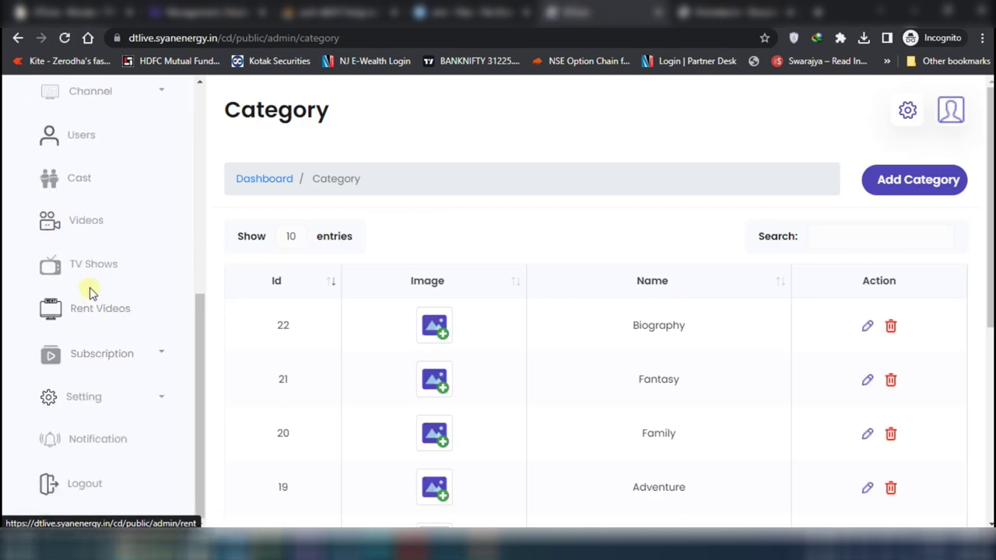
click(98, 265)
scroll(123, 304, down, 5)
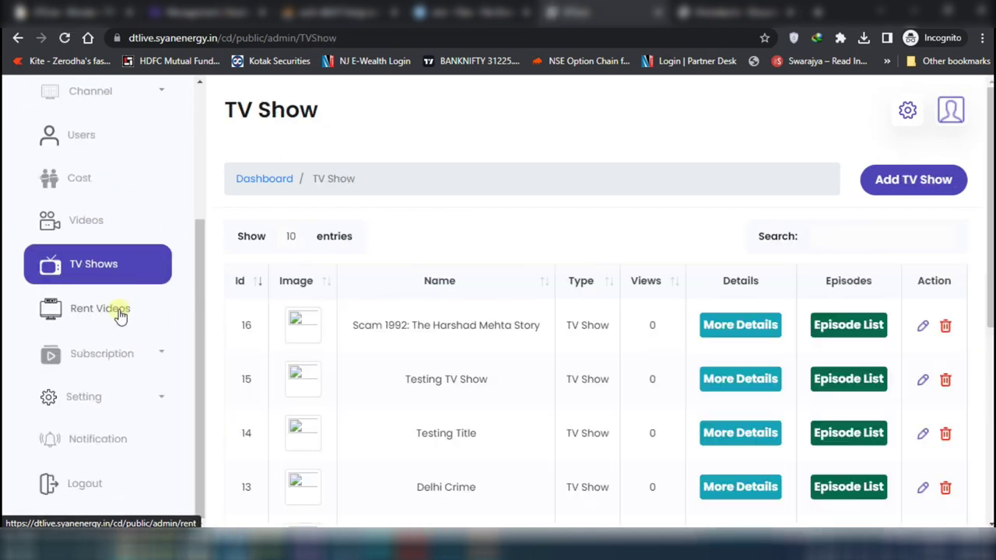
Show the Subscription entries and view the full details of the TV show Scam 1992: The Harshad Mehta Story
click(107, 361)
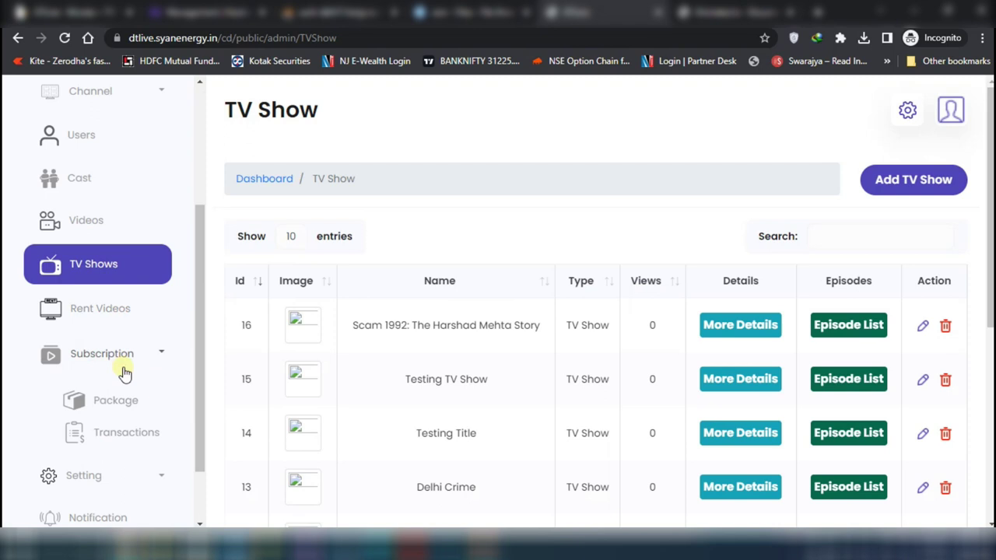
scroll(115, 318, down, 1)
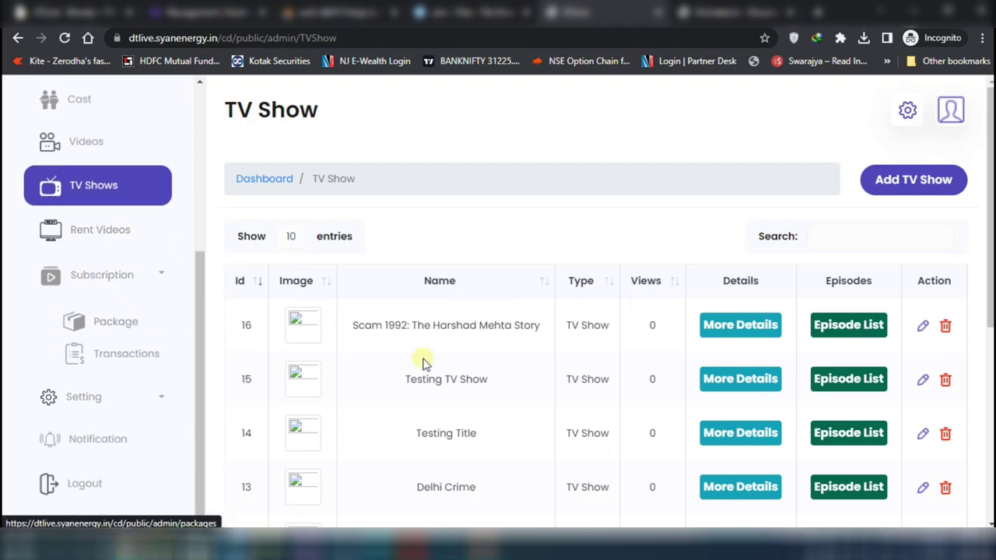
click(717, 325)
scroll(512, 289, down, 10)
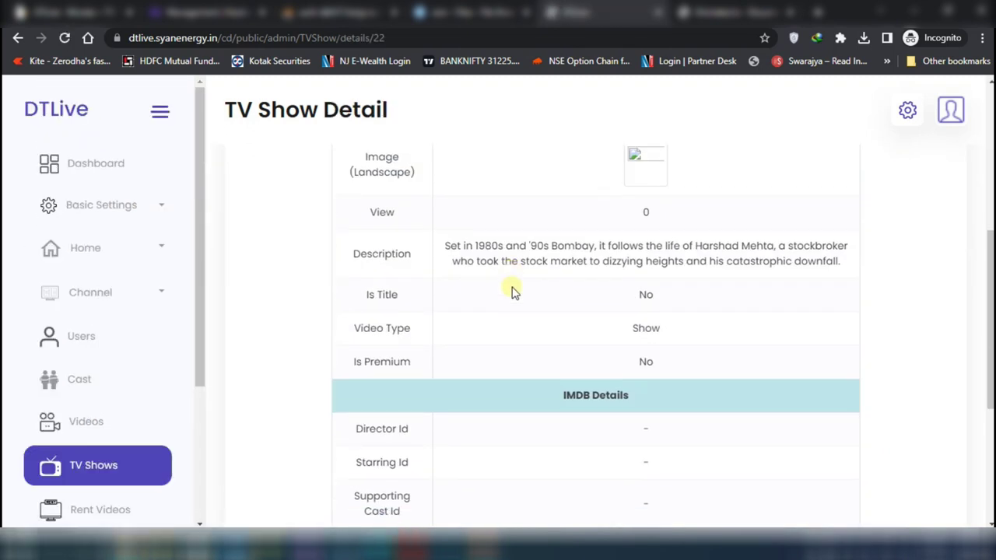
scroll(116, 467, down, 3)
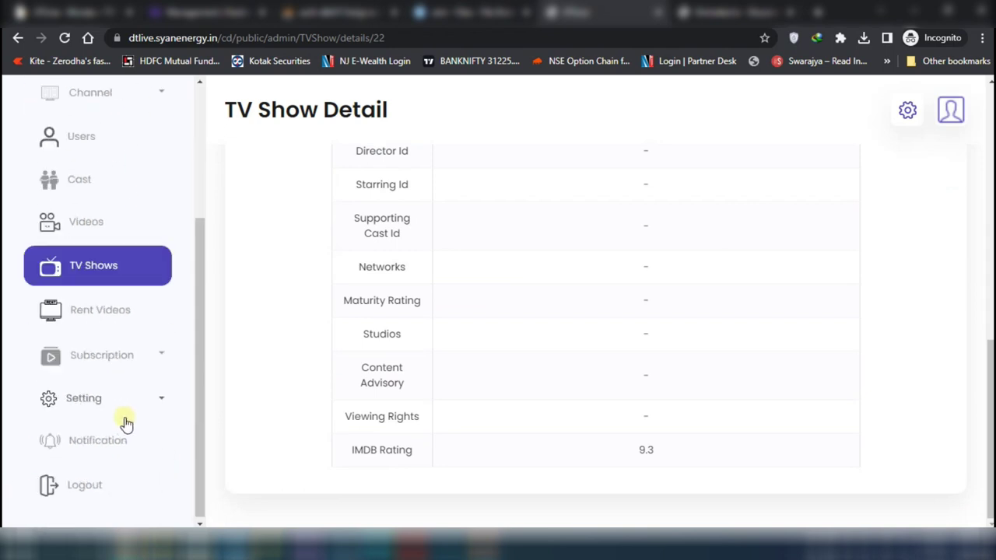
View the Rent Videos list and show the entries under Setting
click(97, 315)
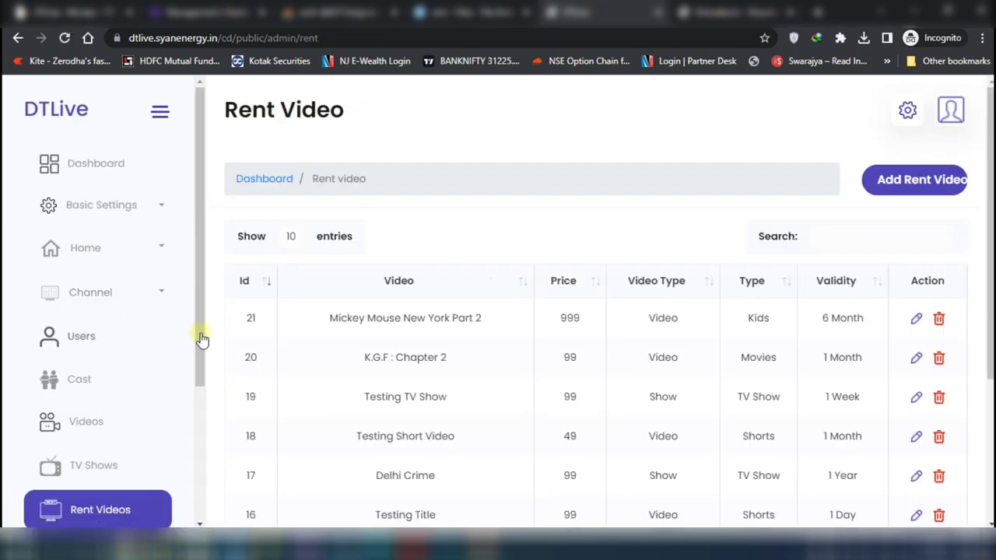
scroll(545, 311, down, 3)
scroll(537, 335, up, 3)
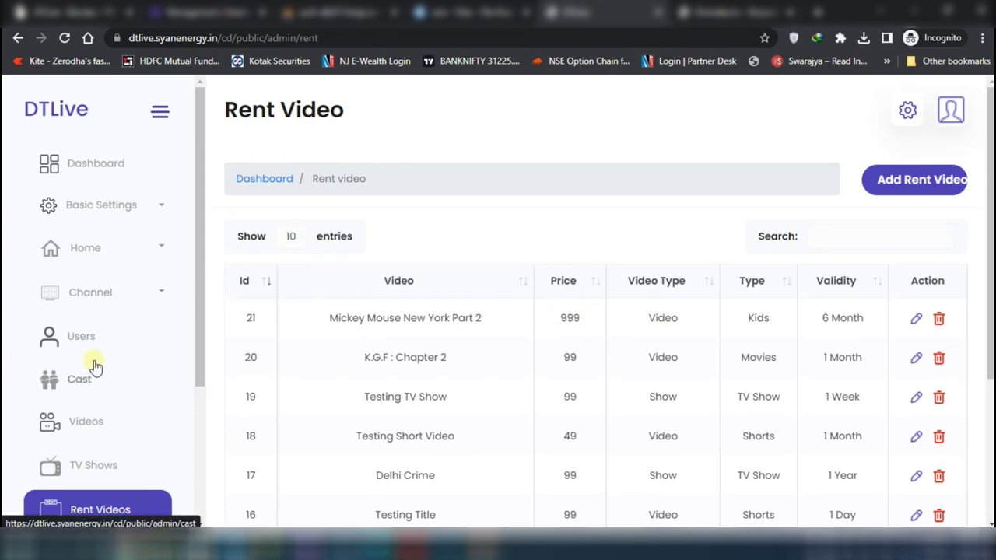
scroll(94, 365, down, 3)
click(85, 397)
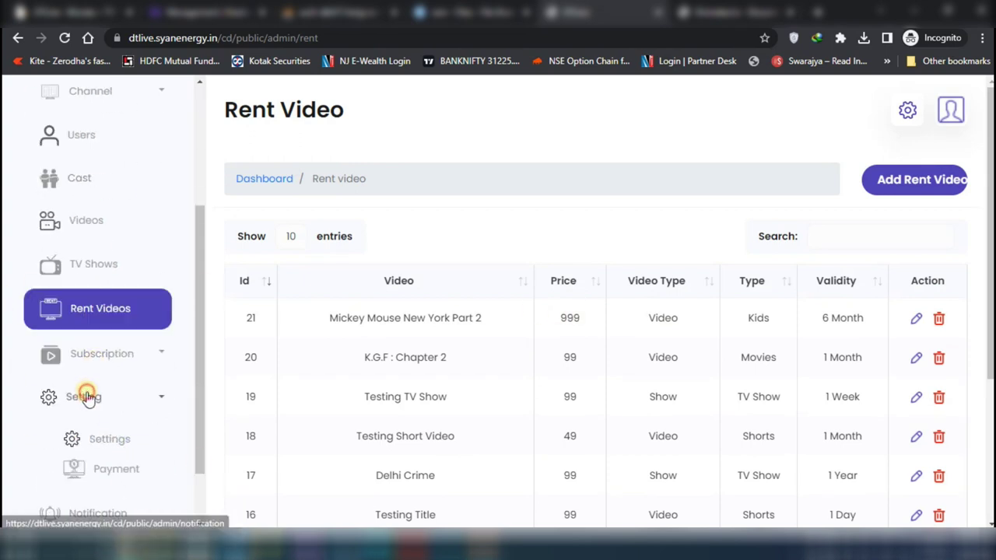
scroll(161, 230, up, 3)
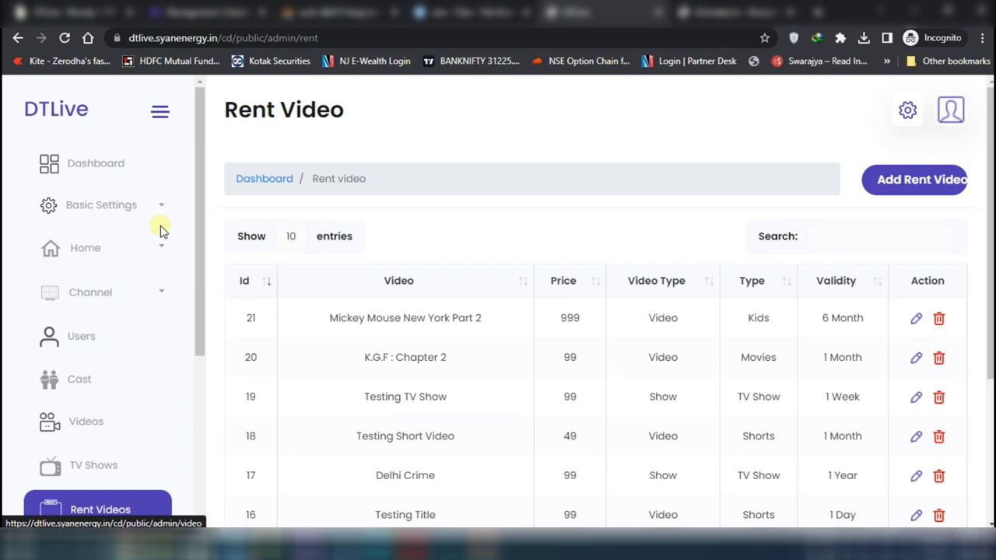
Return to the dashboard and review its recently added content
click(94, 170)
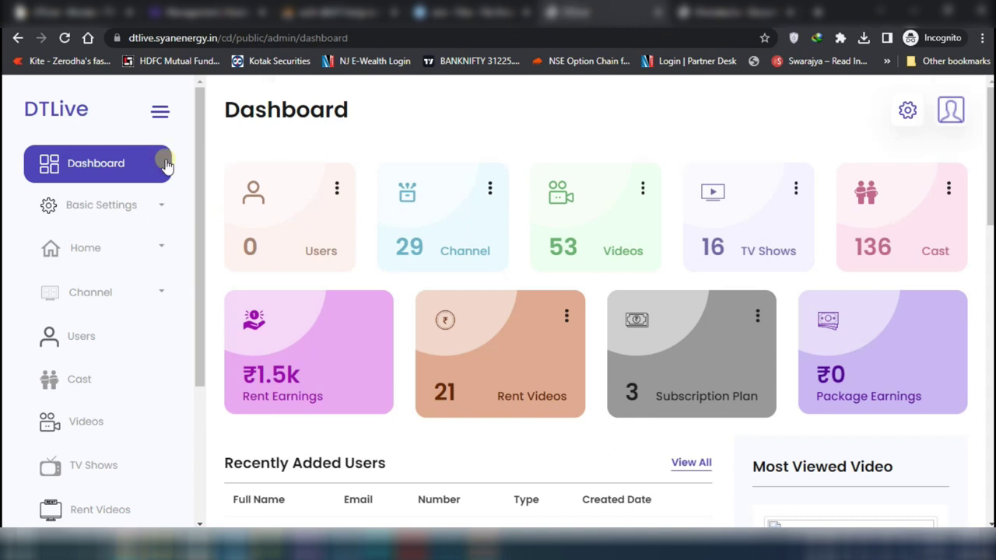
scroll(373, 118, down, 10)
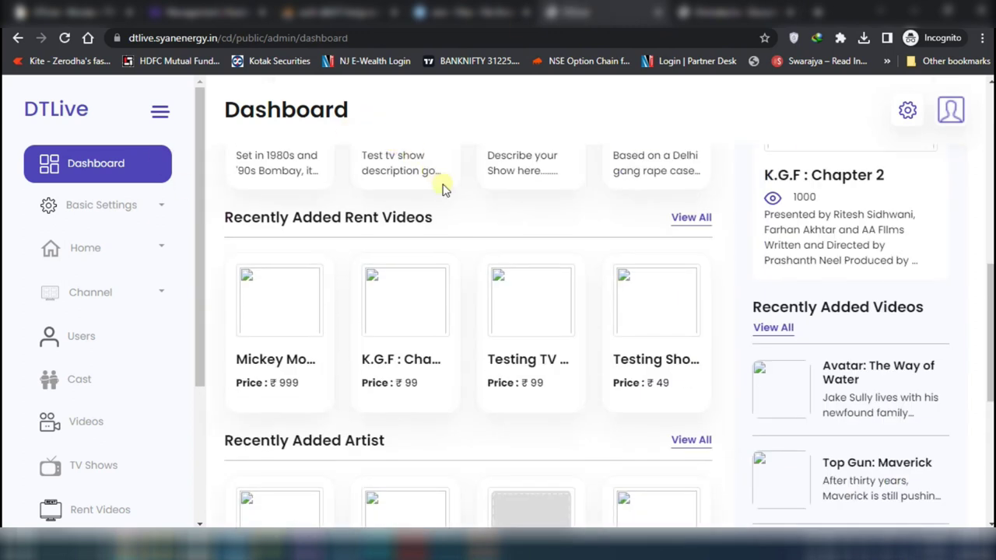
scroll(444, 191, up, 10)
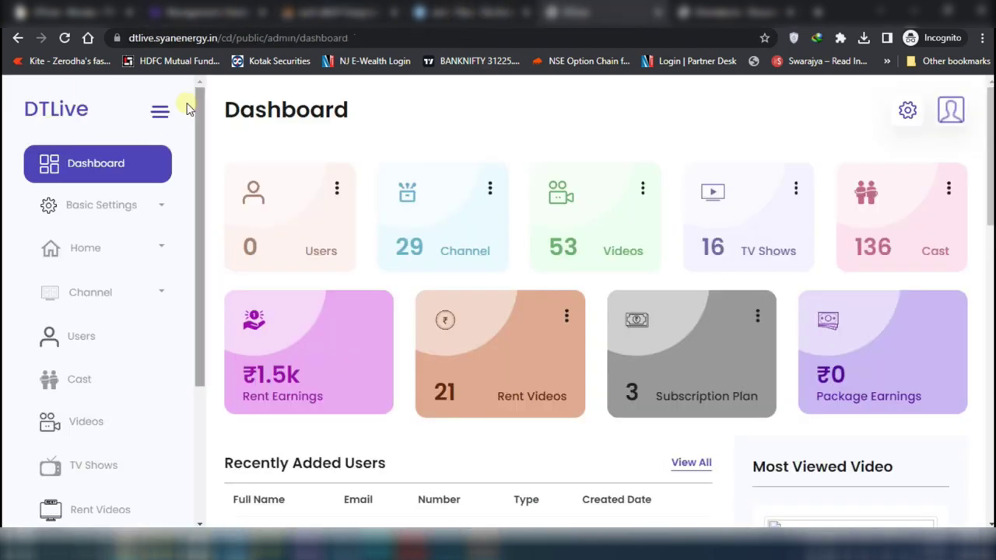
View the Cast list and the Channels list of the admin panel
scroll(71, 350, down, 3)
scroll(89, 238, up, 2)
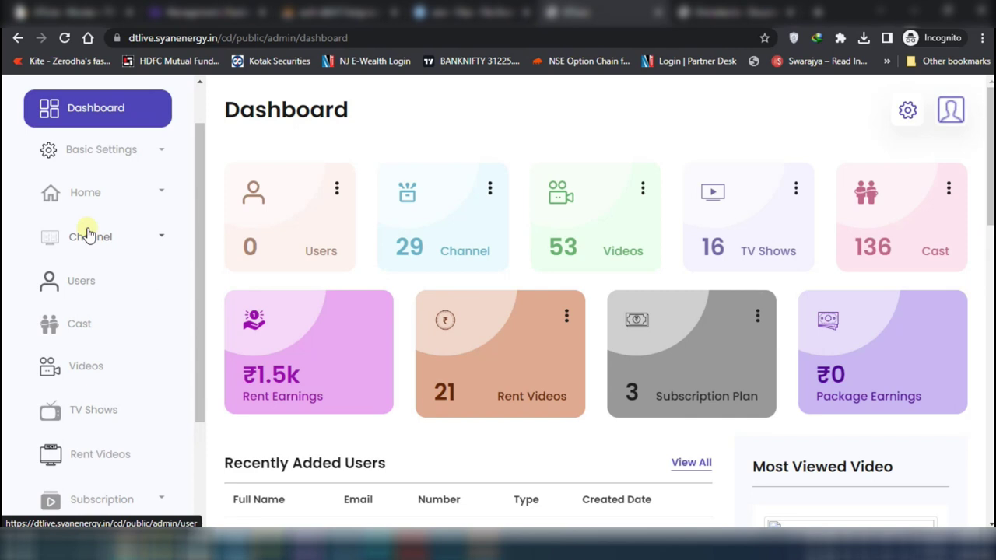
click(80, 323)
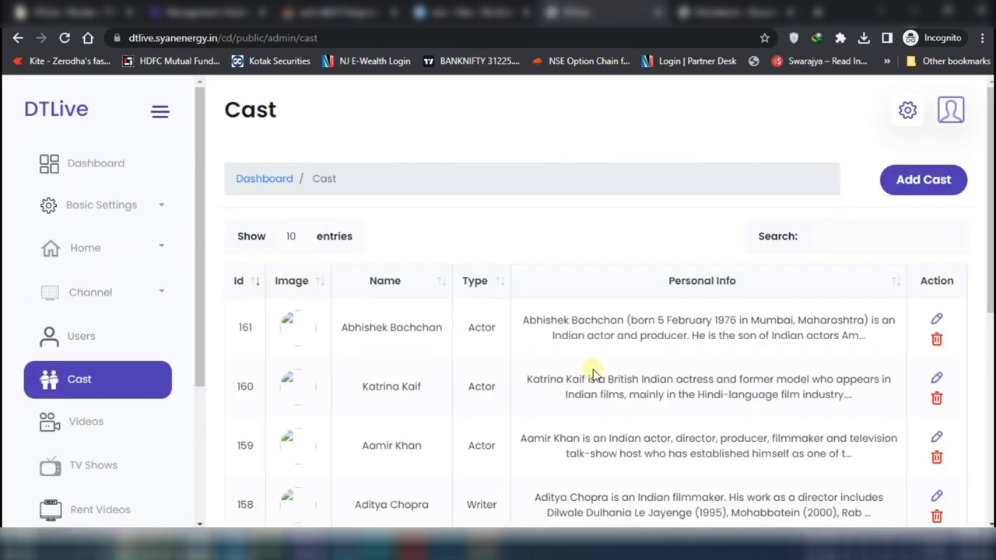
click(92, 298)
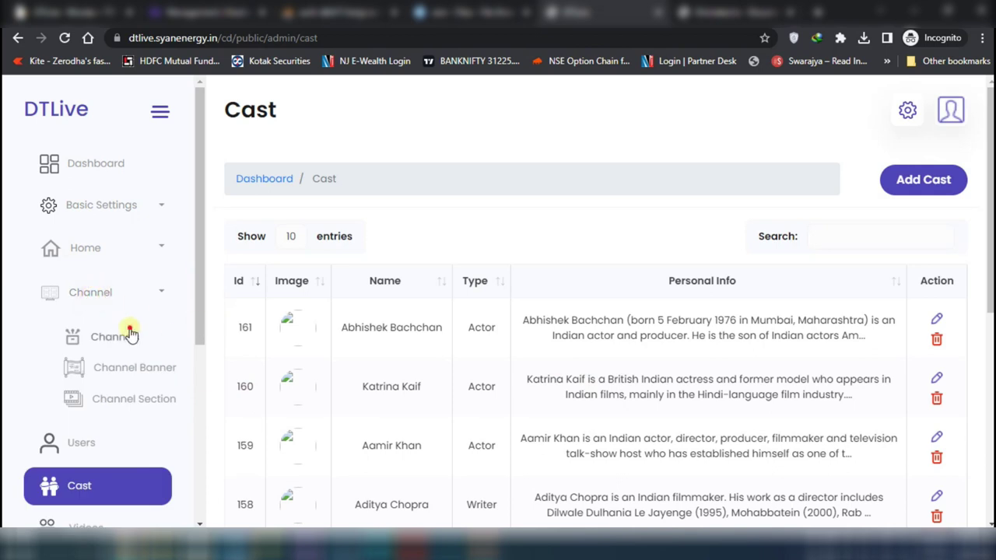
click(114, 336)
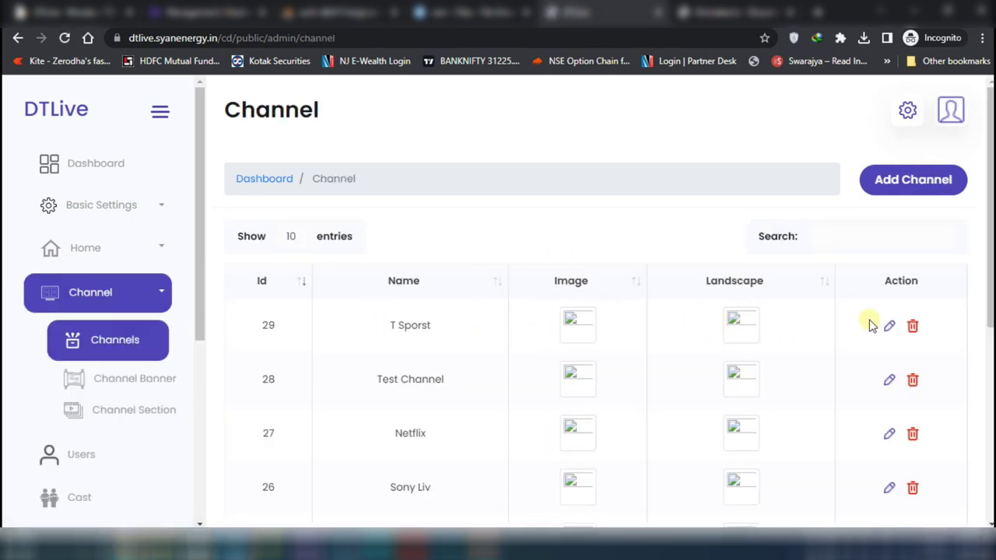
Go back to the dashboard and check the admin account's profile menu
click(89, 164)
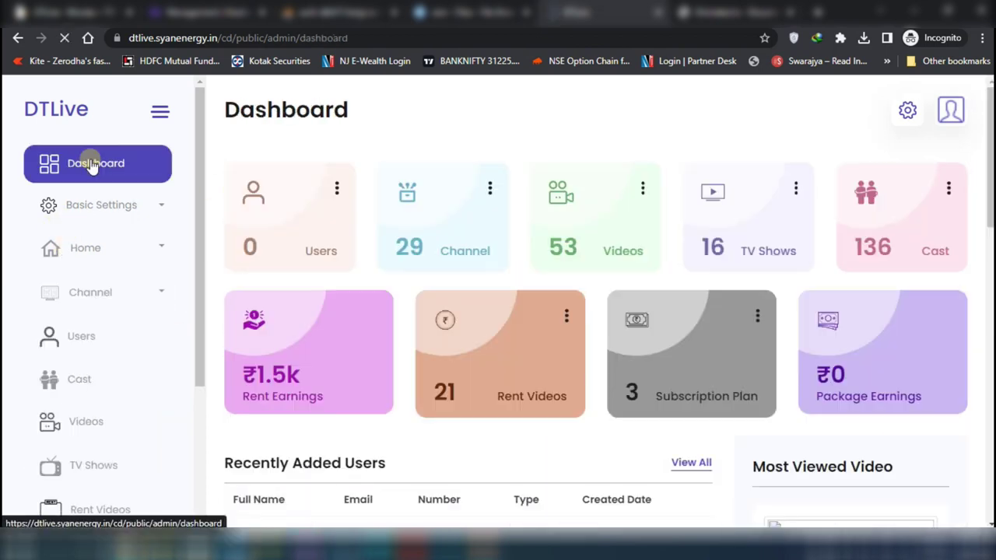
scroll(534, 336, down, 3)
scroll(555, 327, up, 3)
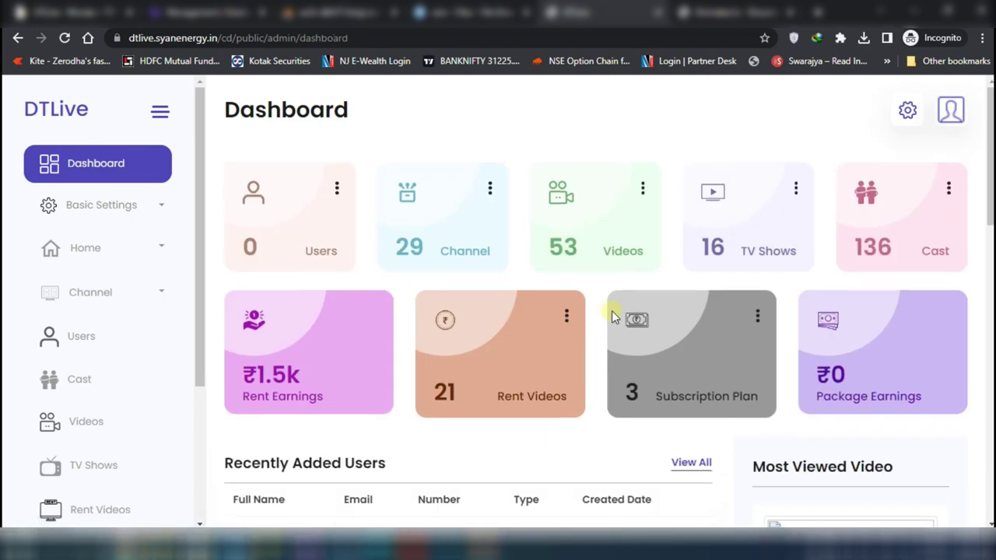
click(954, 115)
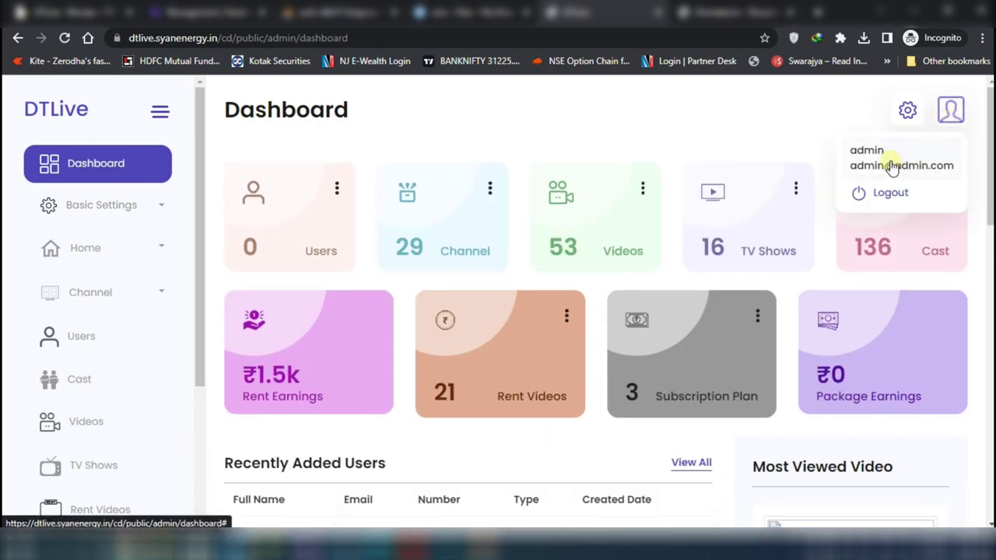
click(852, 152)
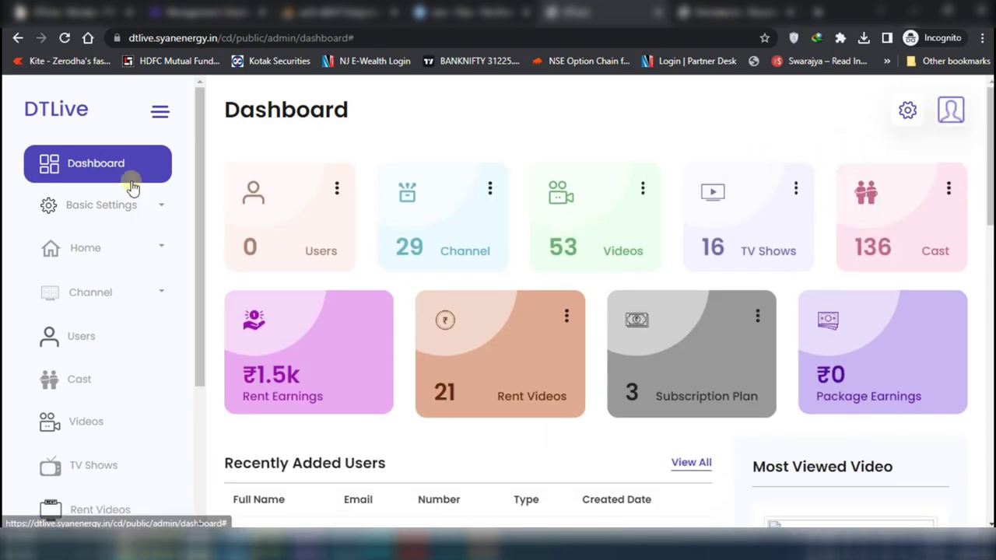
View the Session list under Basic Settings and the Banner page under Home
click(98, 205)
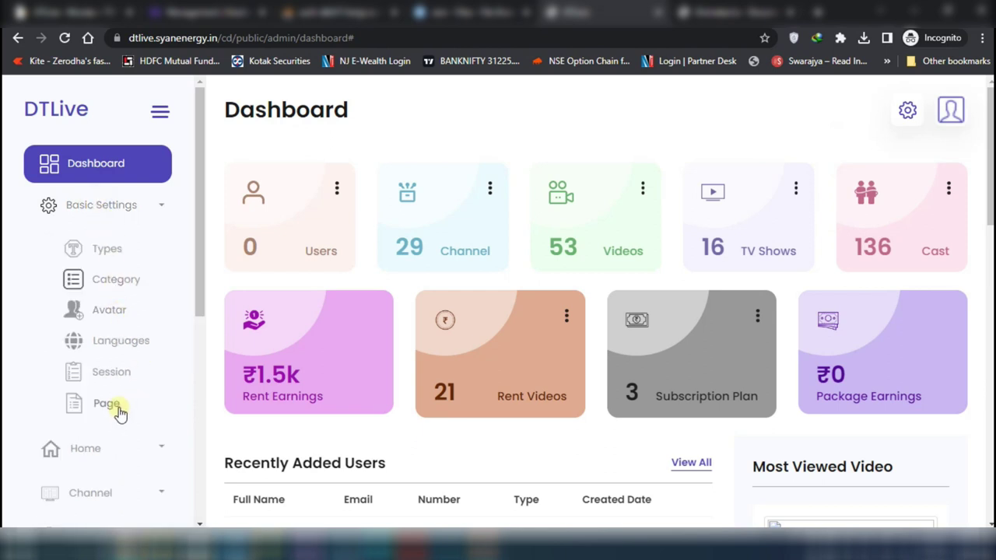
click(120, 372)
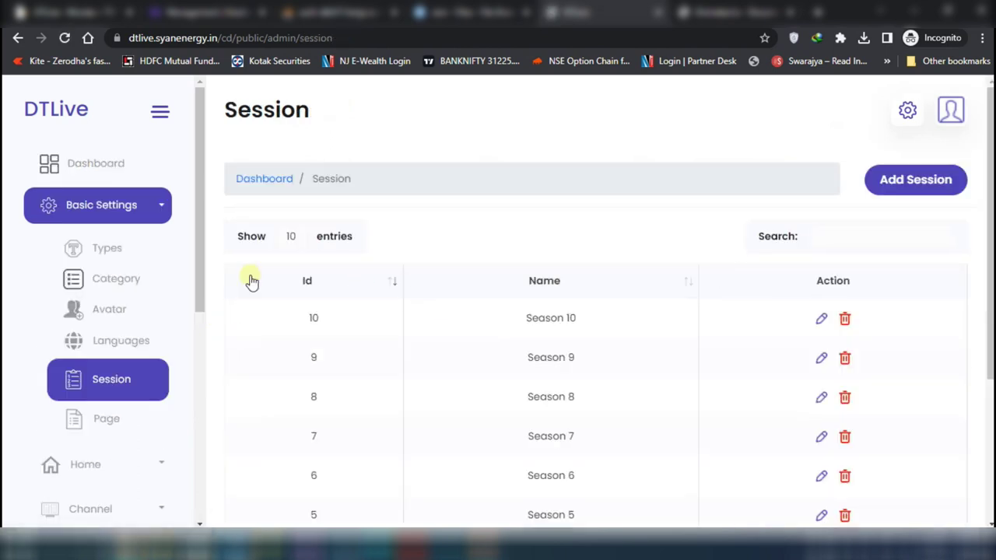
scroll(122, 290, down, 2)
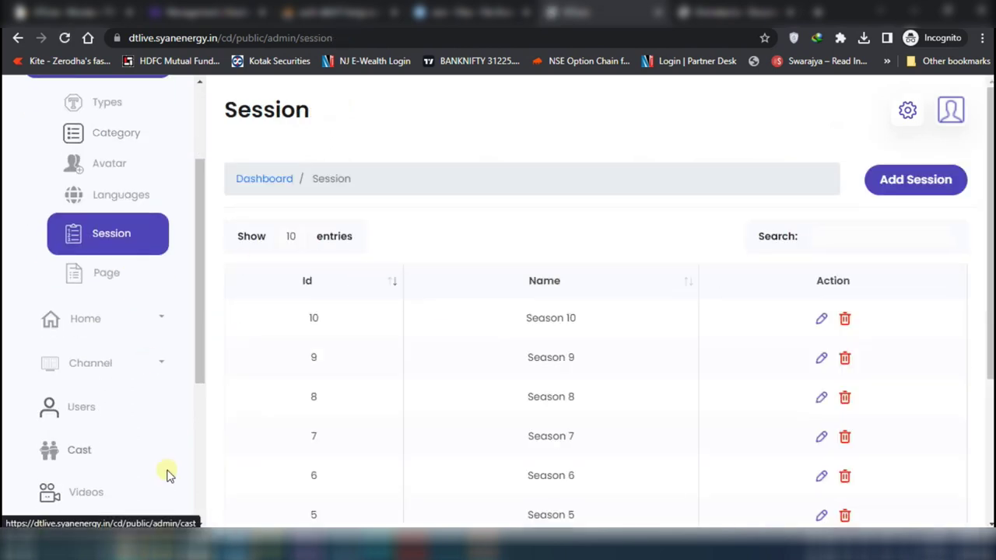
click(115, 325)
click(109, 363)
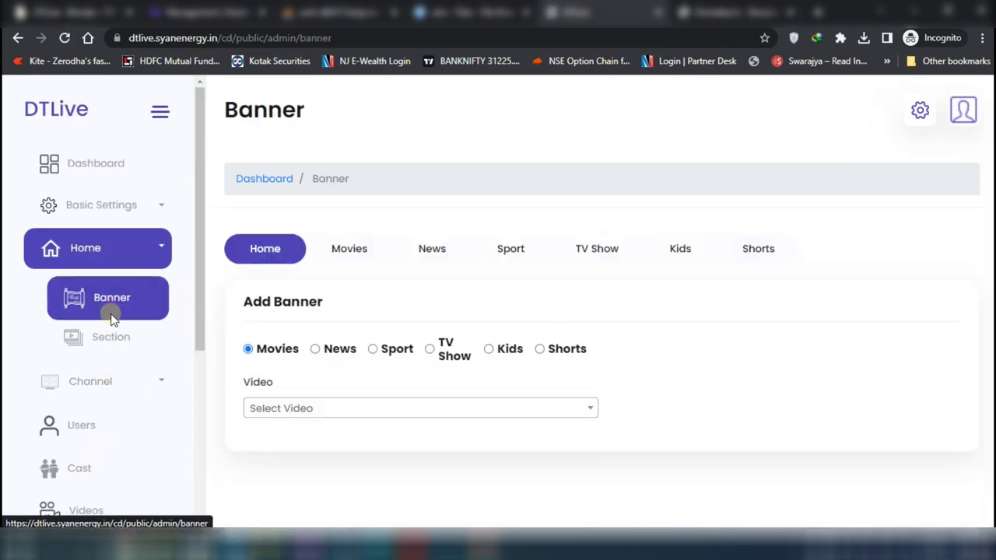
Expand the Channel section and open its Channels list
click(102, 375)
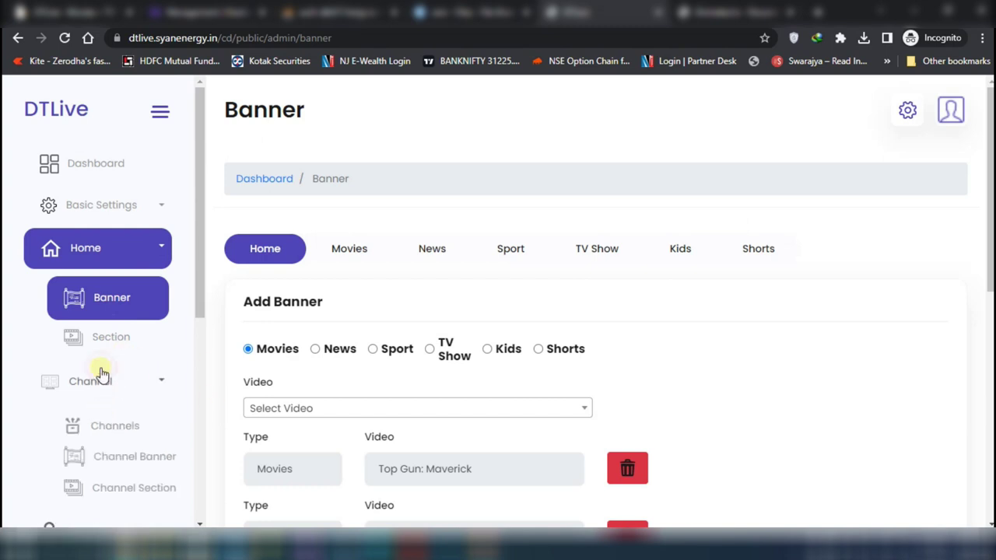
click(93, 384)
click(166, 382)
click(108, 424)
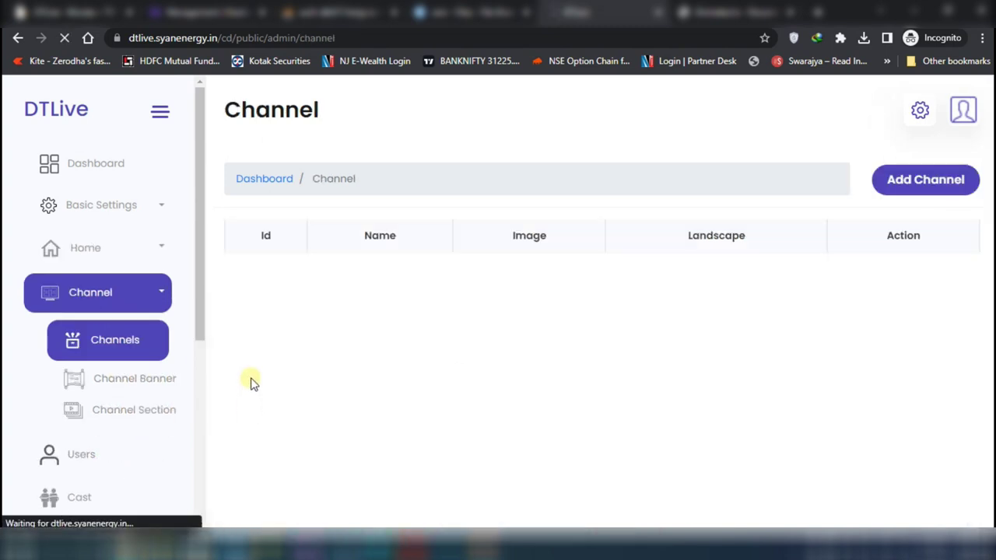
Look through the Channel list and open the Settings page in the Setting section
scroll(257, 405, down, 4)
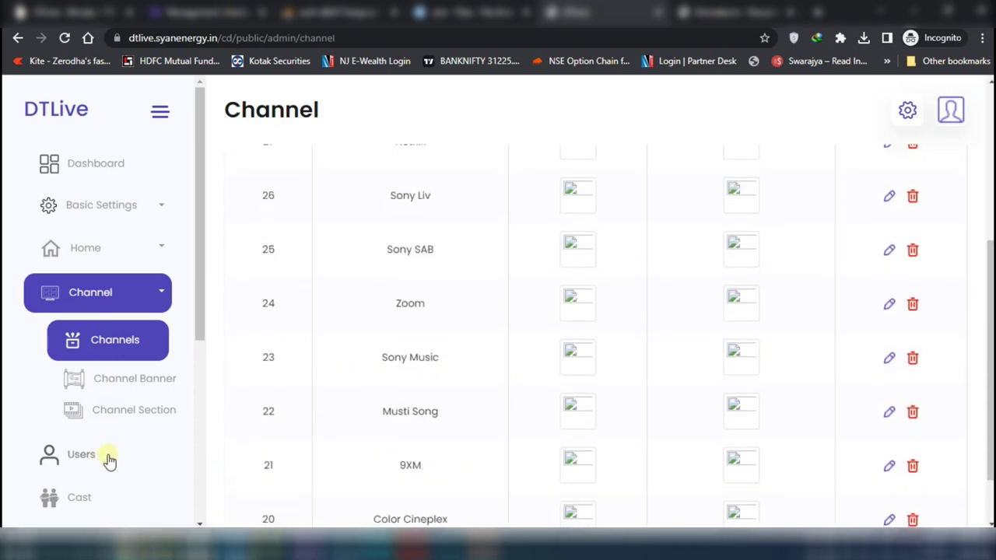
scroll(109, 467, down, 3)
scroll(124, 350, down, 1)
click(131, 398)
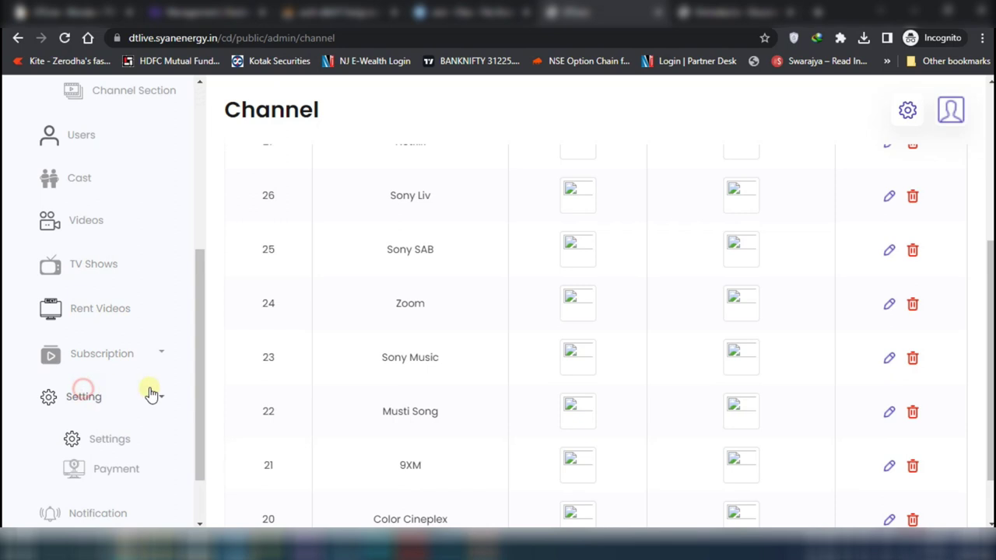
click(125, 441)
scroll(576, 303, down, 2)
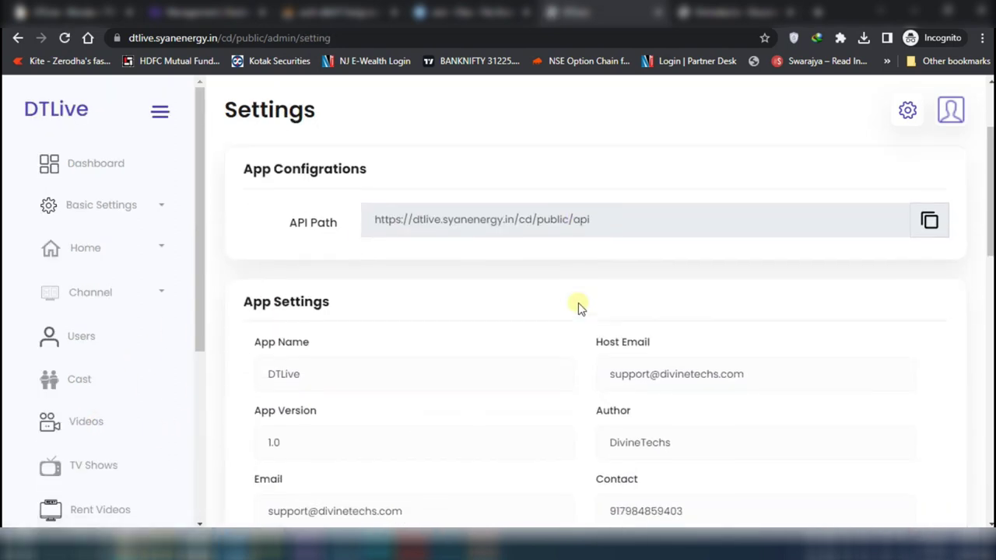
Copy the API path under App Configrations
drag(580, 215, 292, 248)
right_click(529, 217)
click(576, 229)
click(771, 250)
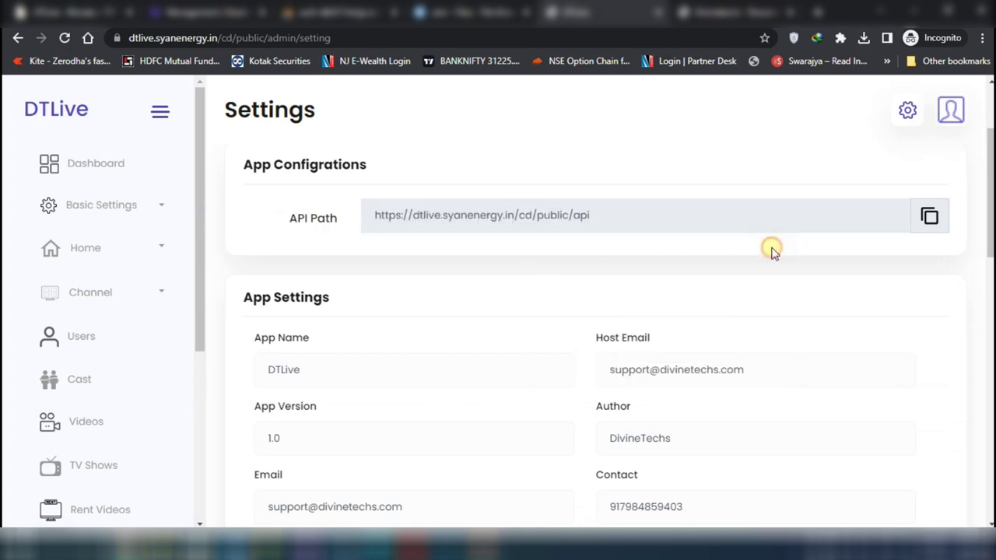
Log out of the DTLive admin panel
scroll(93, 404, down, 4)
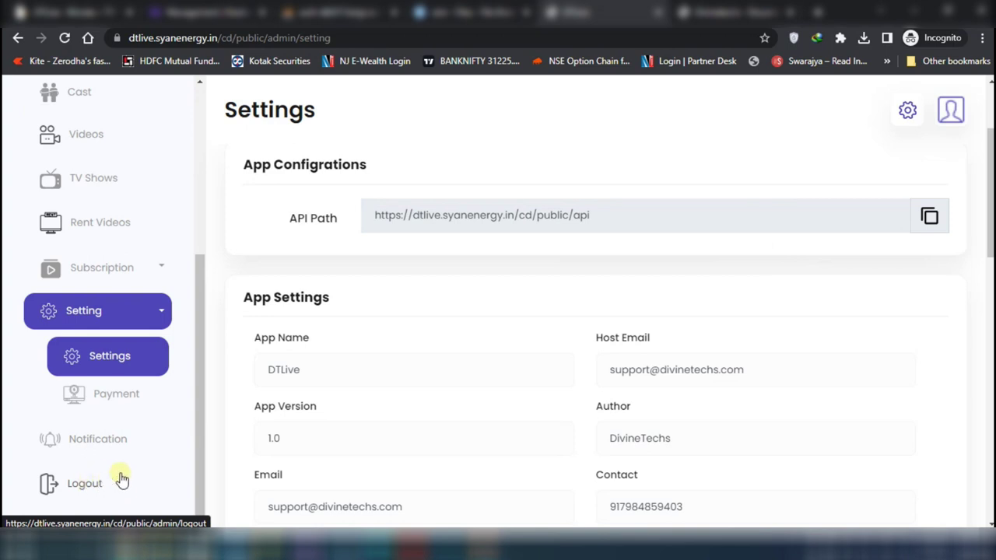
click(91, 484)
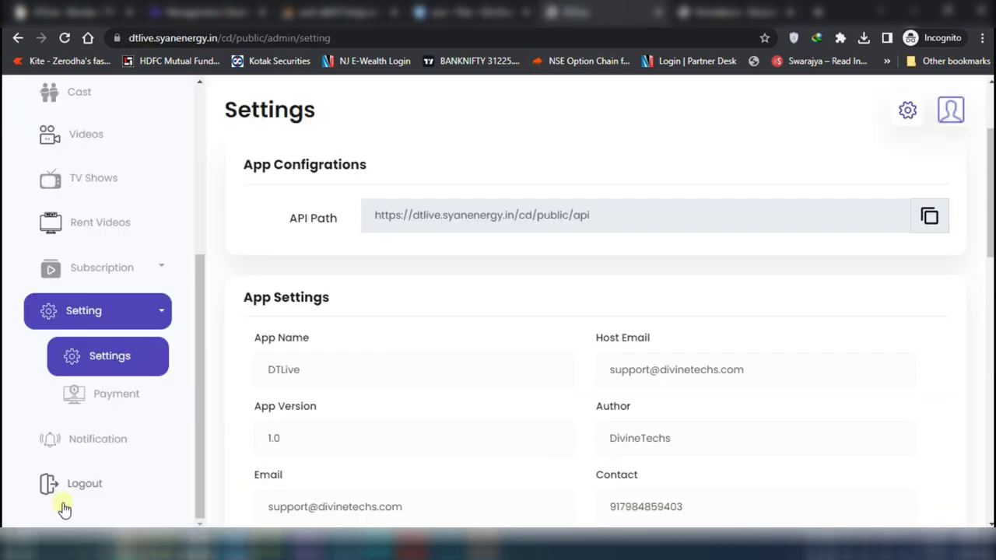
click(68, 494)
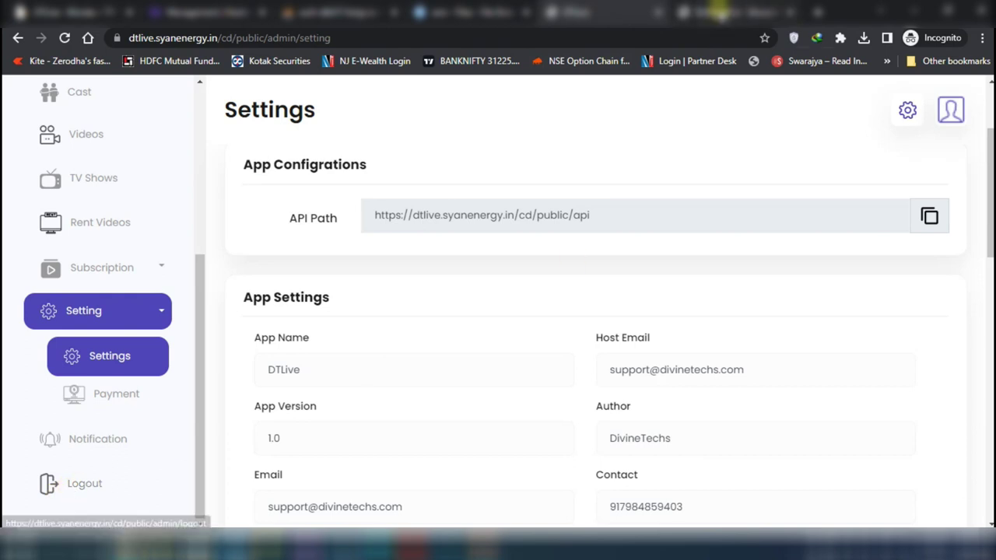
click(84, 483)
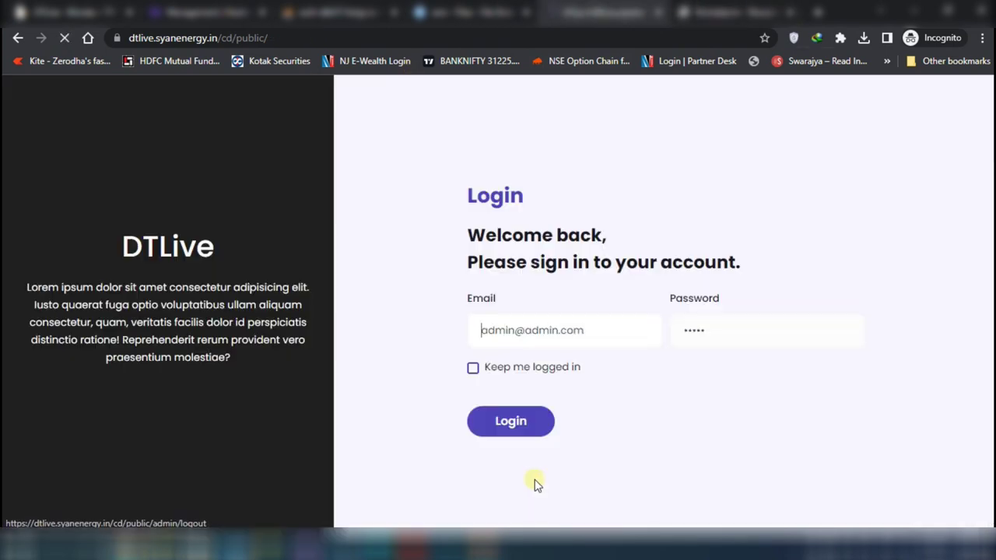
click(737, 179)
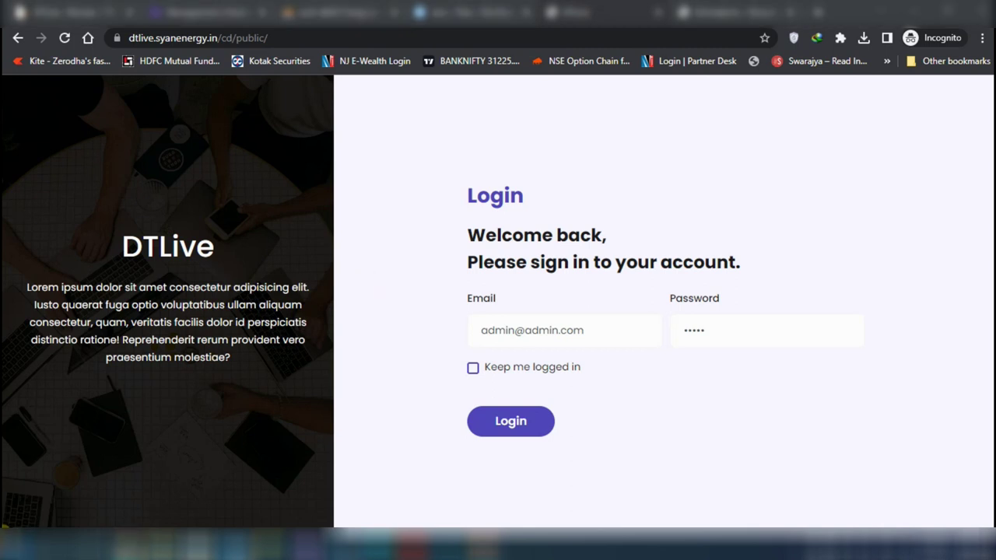
Find Android Studio by searching for "android" in Windows, launch it and bring its window forward
click(19, 545)
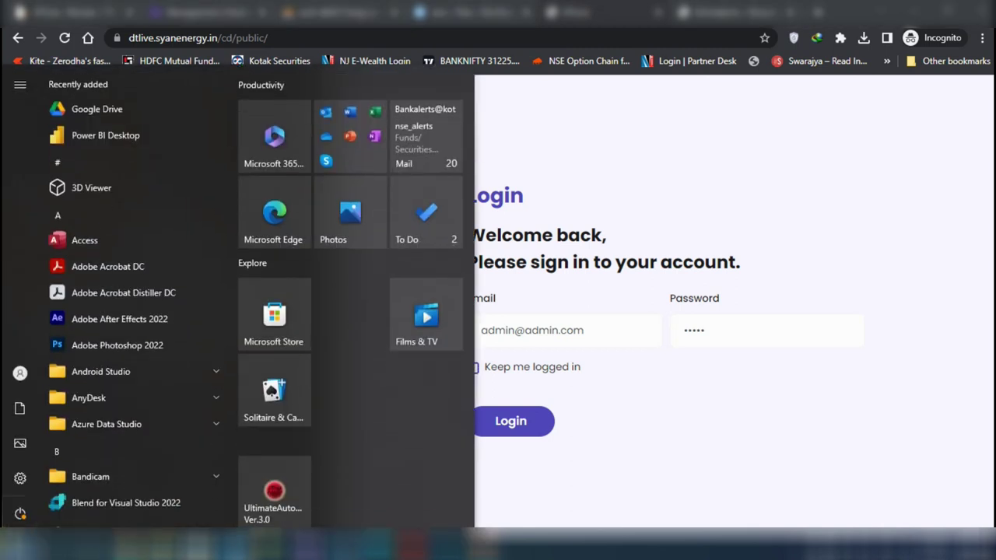
text(android)
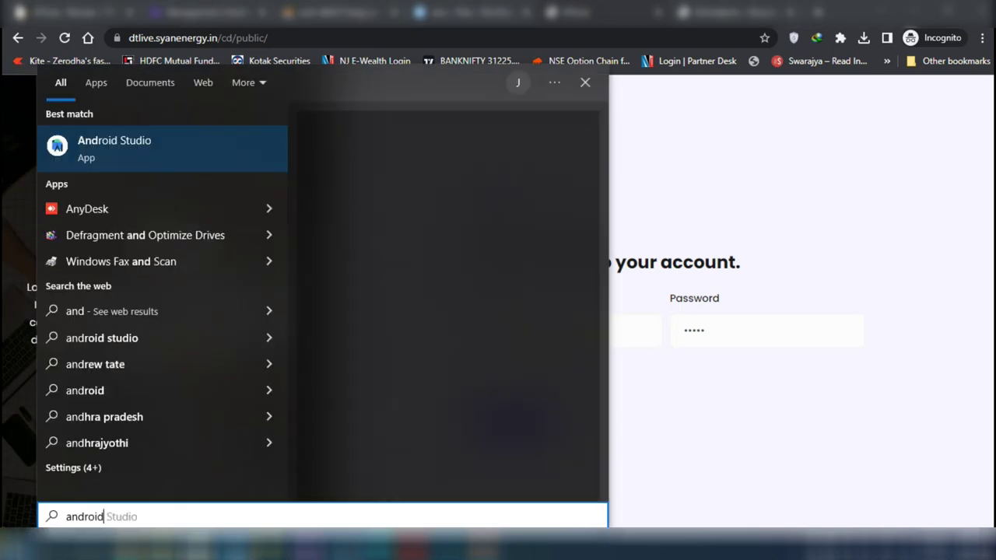
click(179, 134)
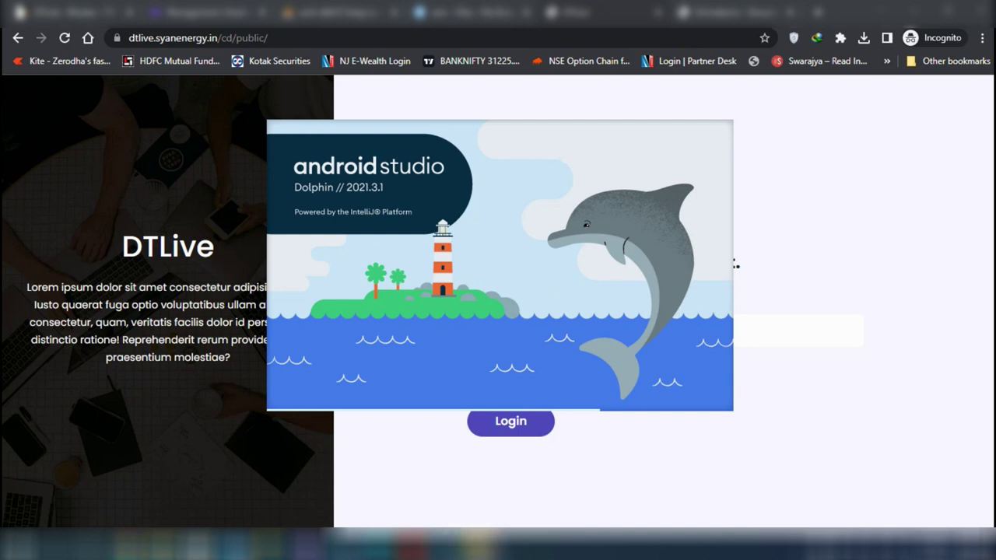
mouse_move(484, 546)
click(550, 442)
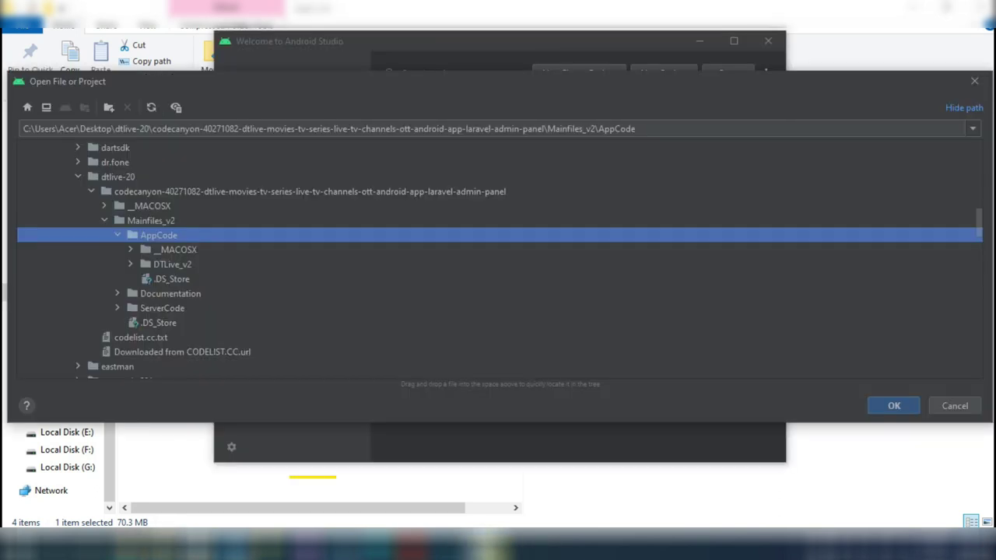
Open the DTLive_v2 project from Mainfiles_v2\AppCode, trust projects in the AppCode folder, and show the background tasks
click(131, 264)
click(149, 264)
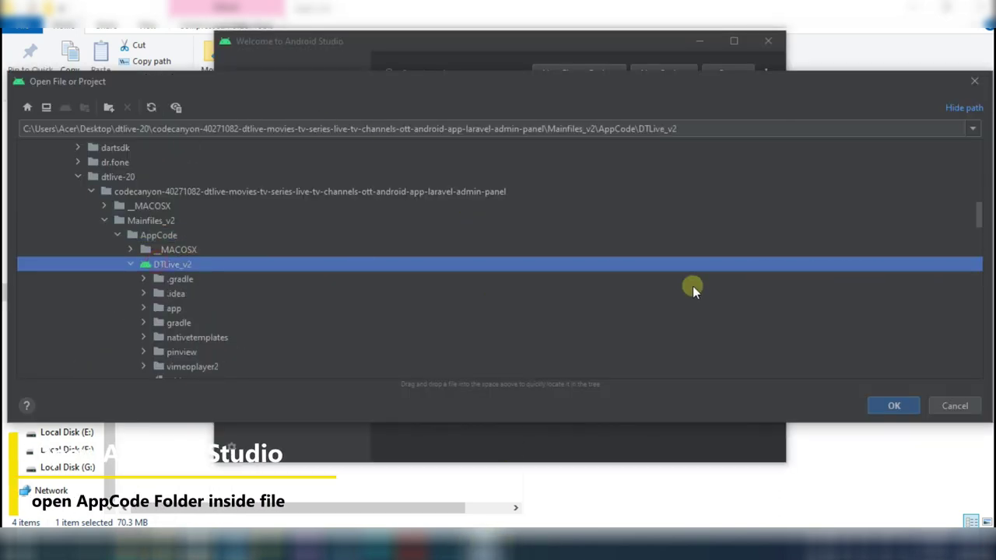
click(893, 406)
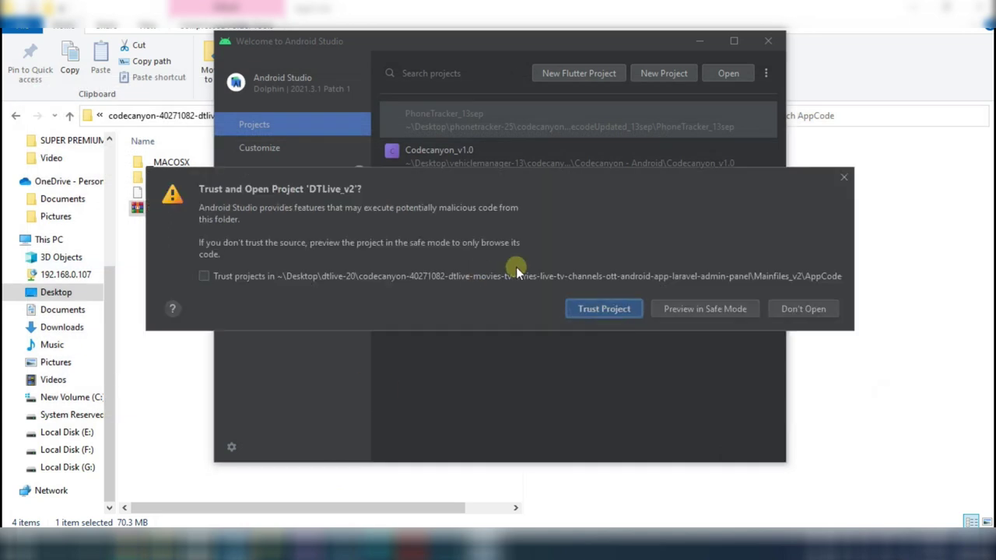
click(395, 276)
click(608, 308)
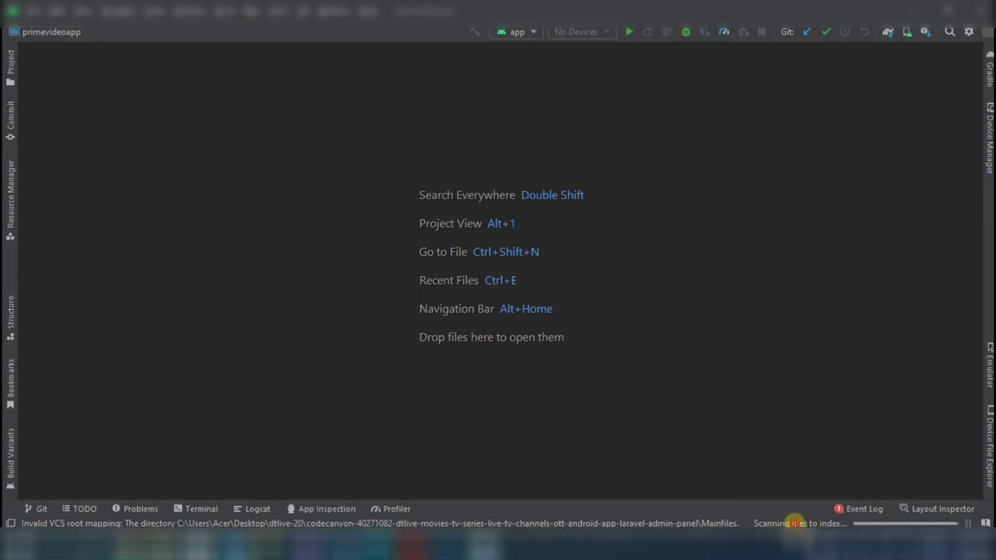
click(796, 523)
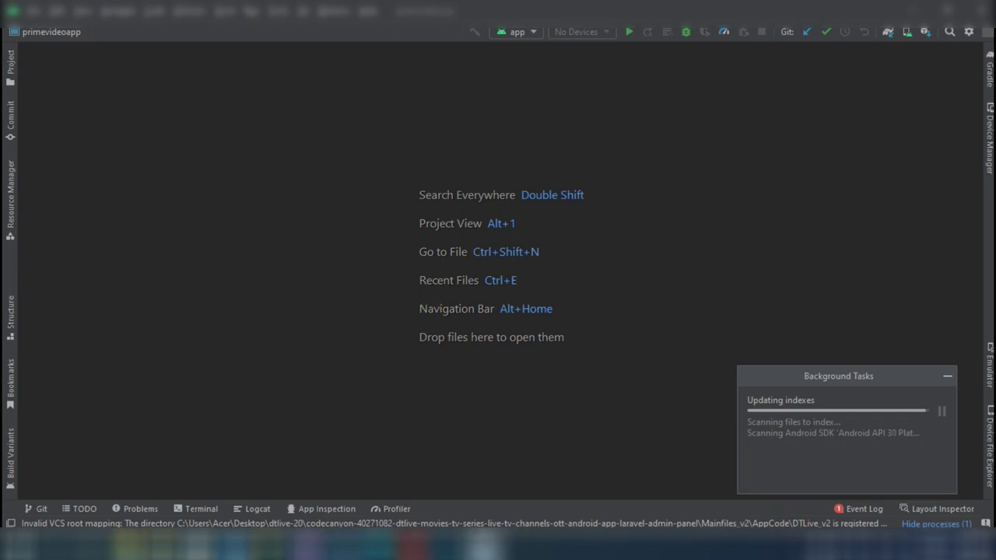
Switch to Chrome and view the .env file and the DTLive item page on CodeCanyon
mouse_move(156, 549)
click(242, 491)
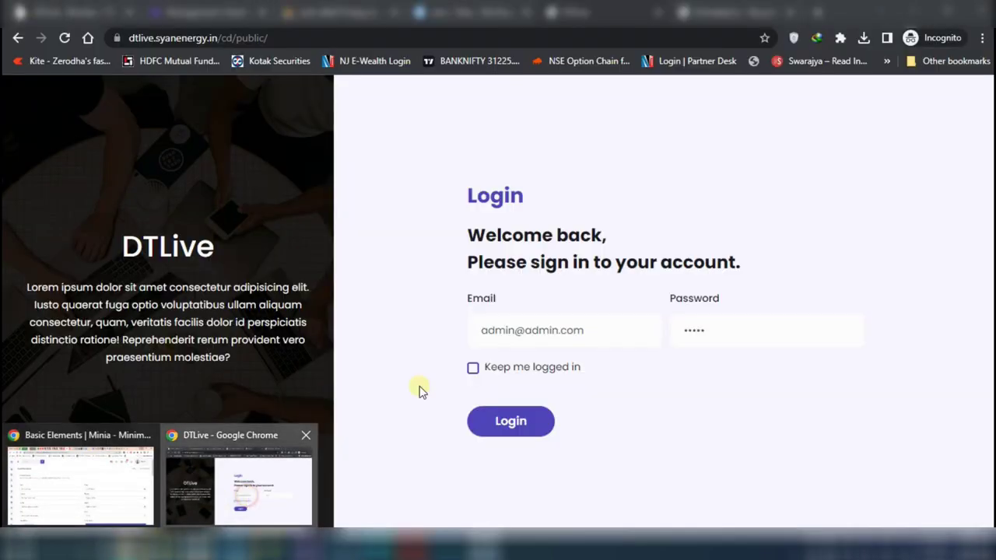
click(459, 16)
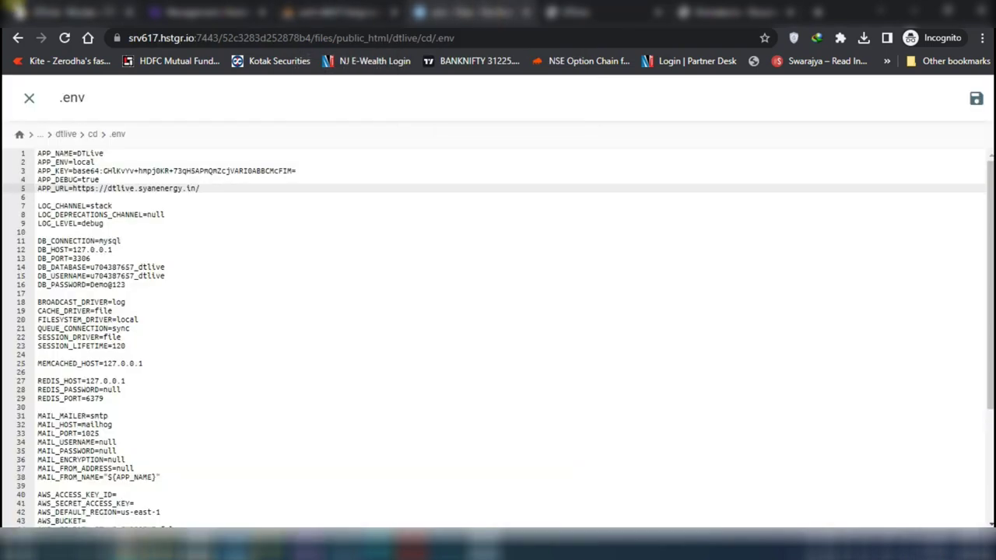
key(ctrl+1)
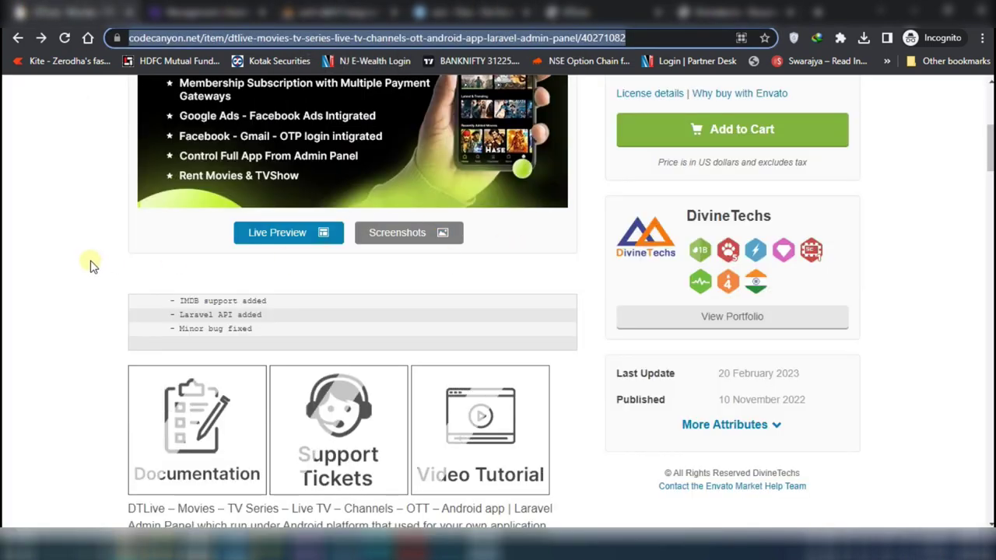
click(90, 265)
scroll(90, 264, up, 4)
scroll(89, 264, down, 1)
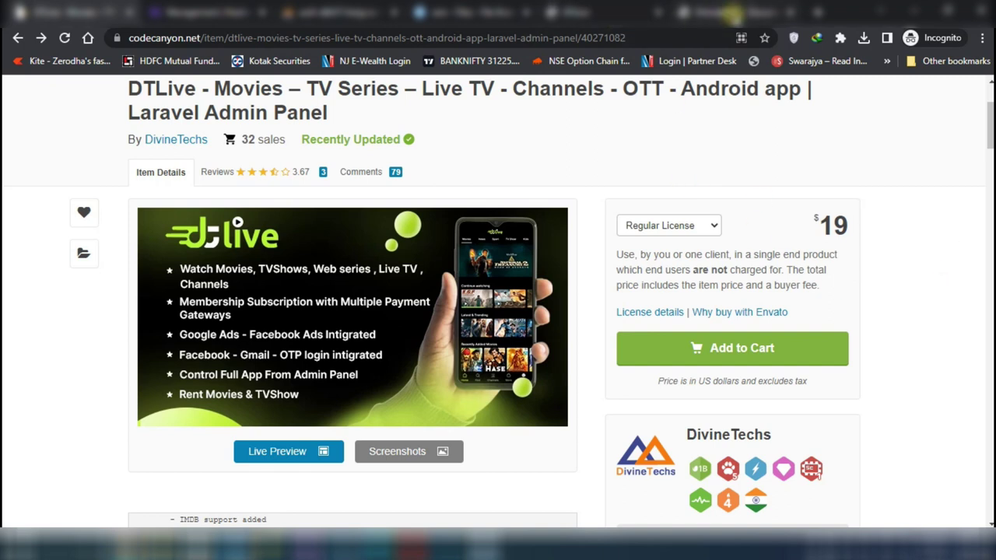
Open the Divinetechs documentation and examine the SDK Manager section with its list of required components
click(731, 13)
scroll(471, 456, down, 2)
scroll(469, 463, up, 4)
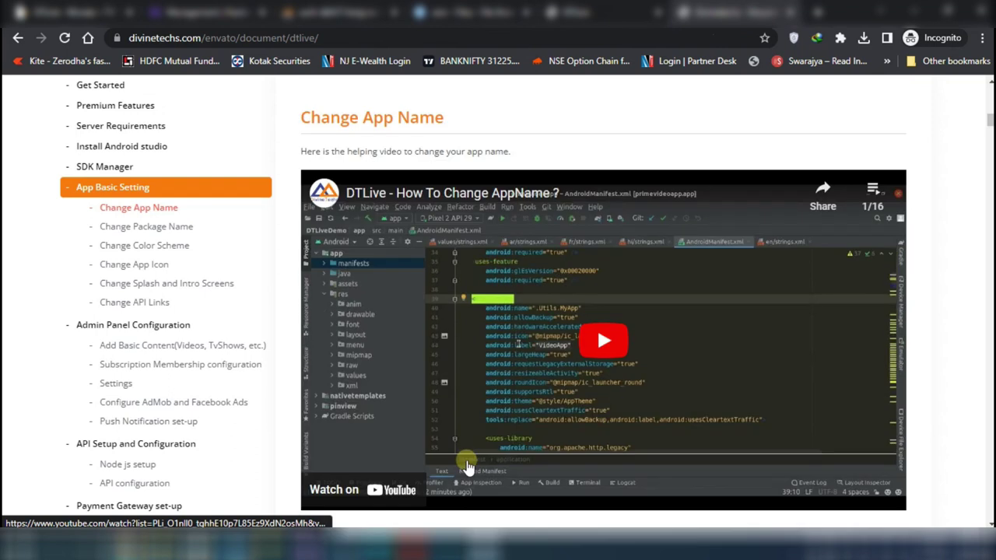
scroll(467, 465, up, 4)
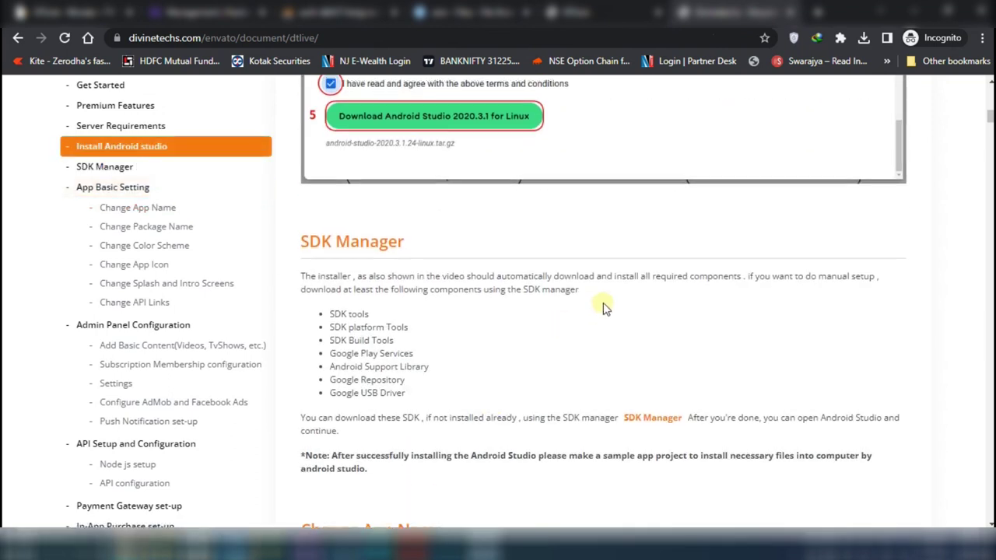
scroll(603, 307, up, 4)
scroll(606, 304, down, 5)
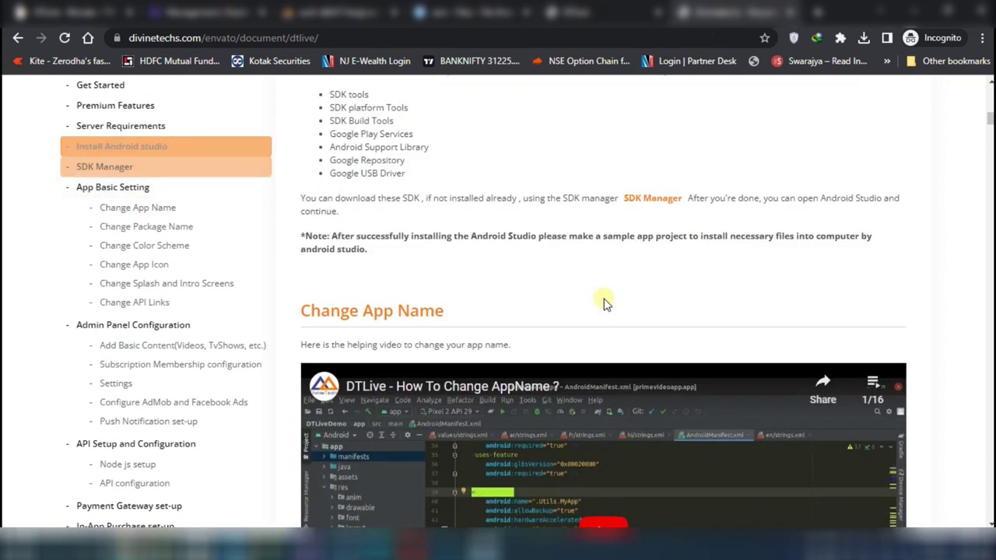
scroll(609, 301, up, 1)
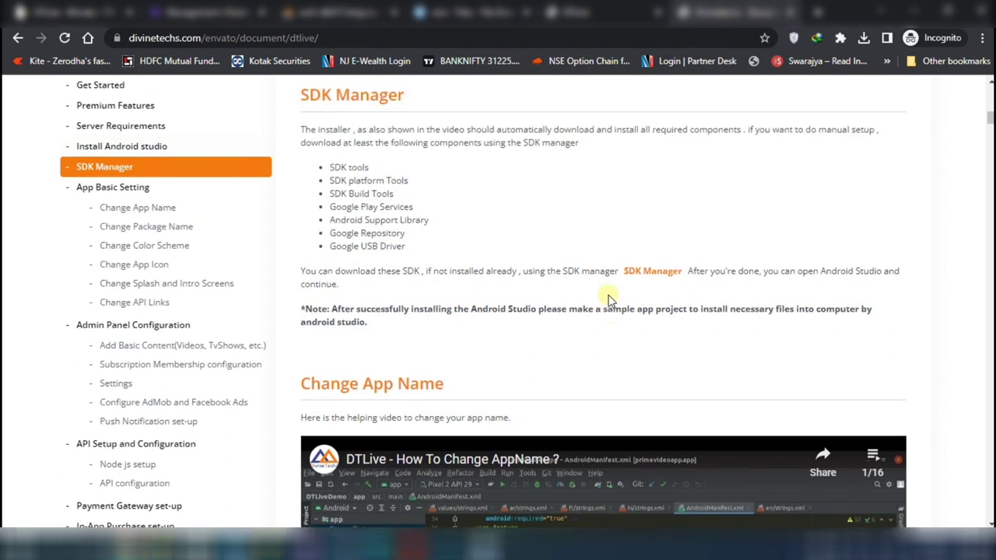
scroll(610, 300, up, 1)
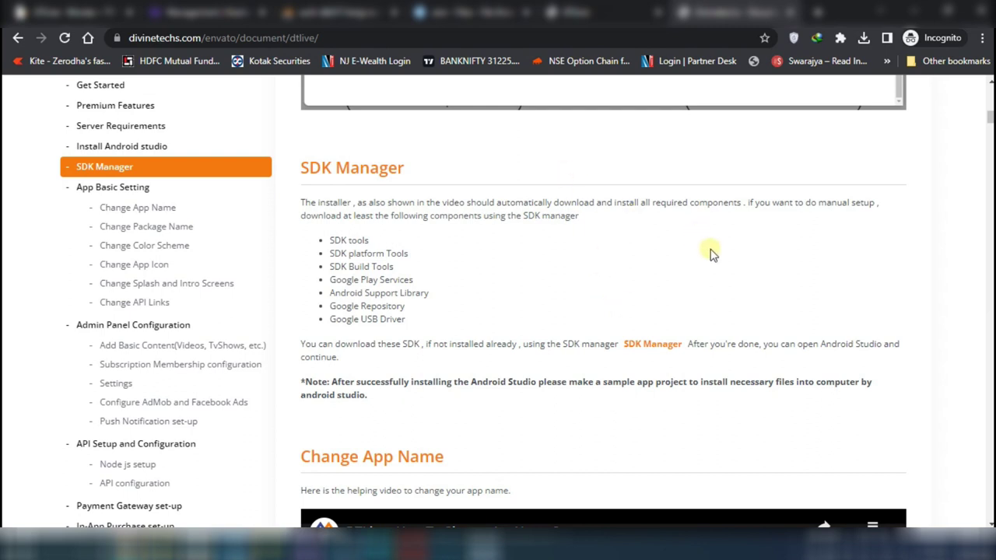
scroll(708, 247, up, 2)
scroll(708, 247, down, 2)
drag(301, 167, 493, 167)
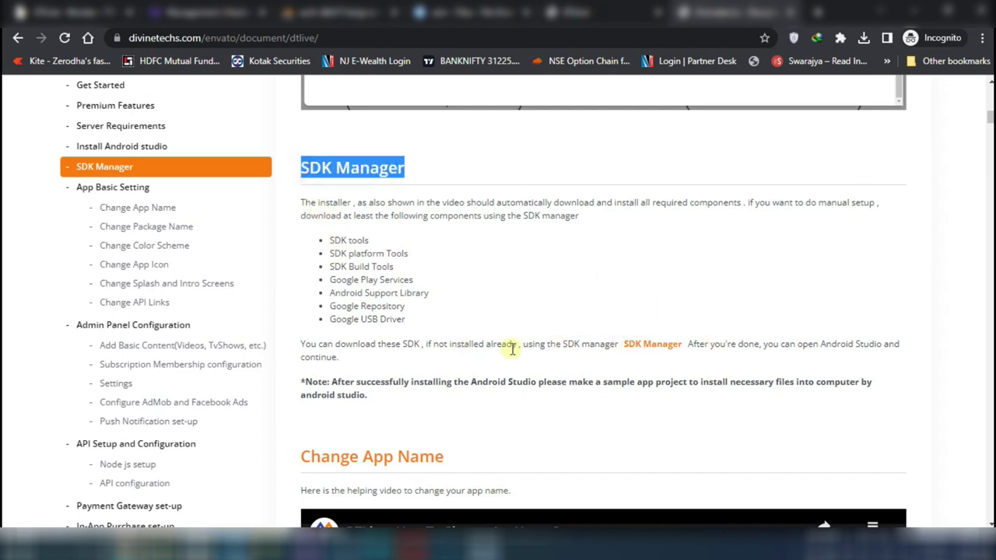
Switch to Android Studio and open the SDK Manager
click(537, 545)
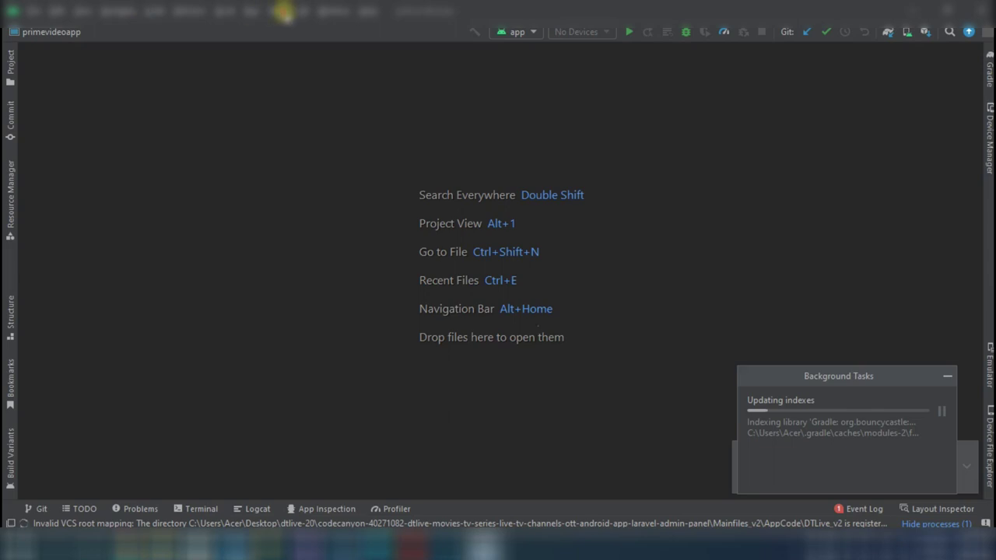
click(281, 11)
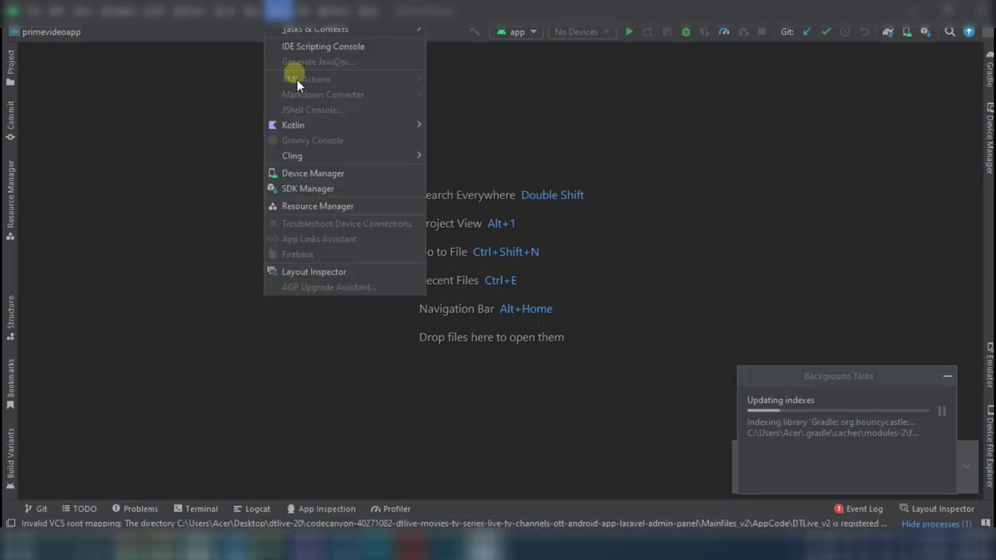
click(308, 192)
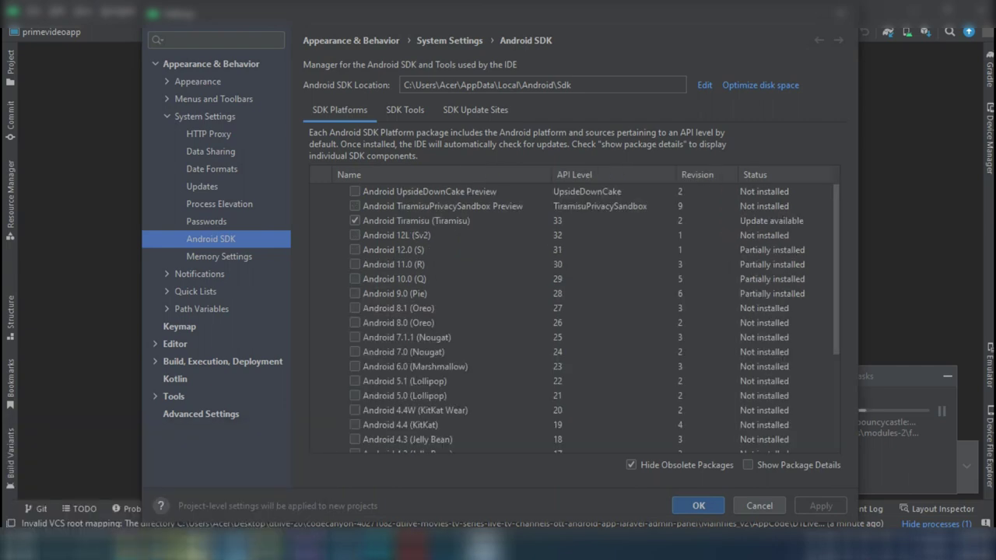
Switch to the documentation in Chrome and highlight "SDK tools" in the required components list
mouse_move(239, 484)
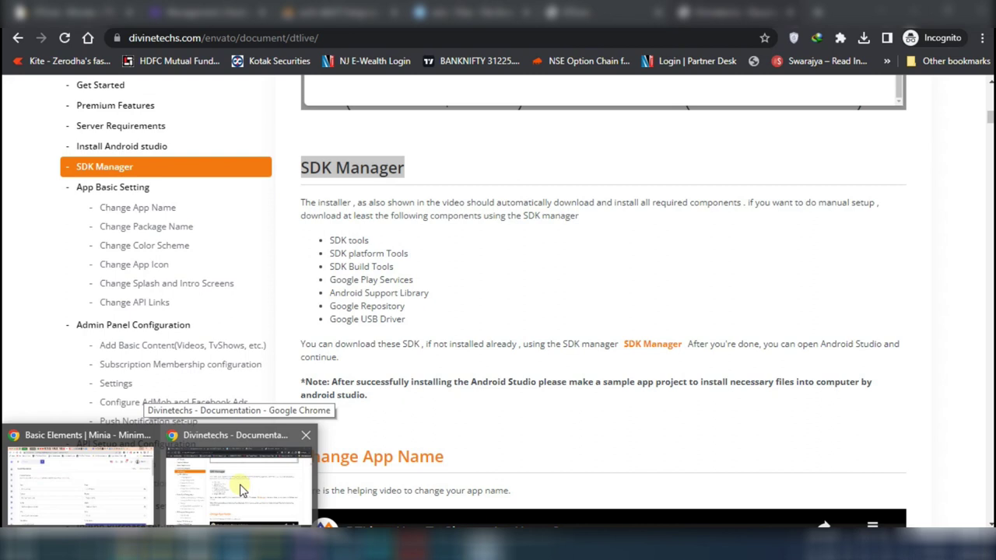
click(242, 489)
drag(330, 240, 369, 238)
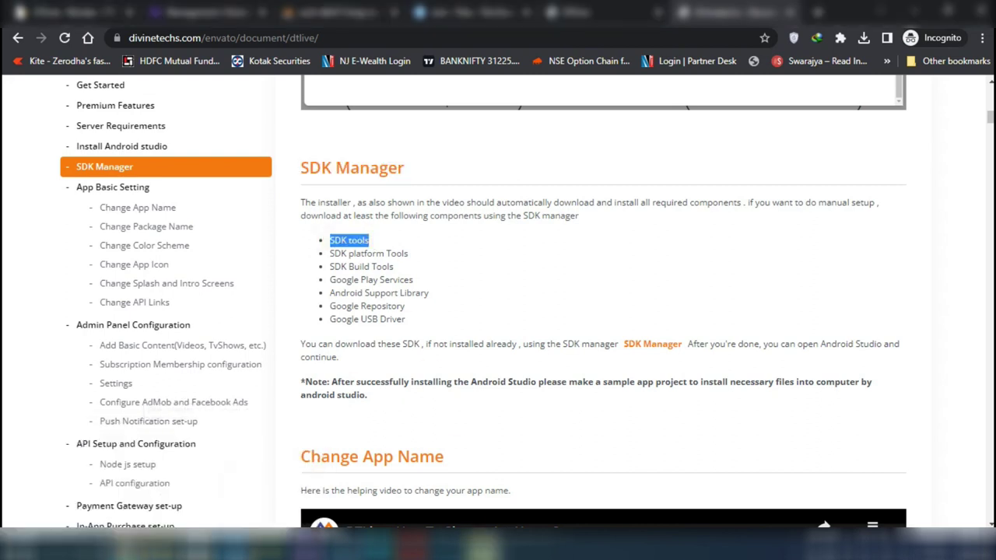
Switch back to Android Studio and show the SDK Tools list in the Android SDK settings
mouse_move(489, 502)
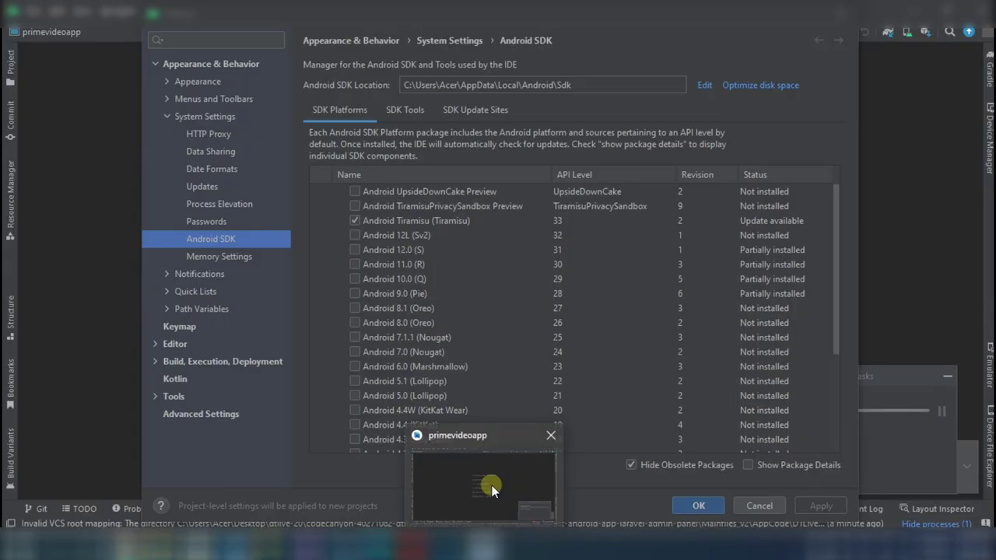
click(492, 488)
click(405, 109)
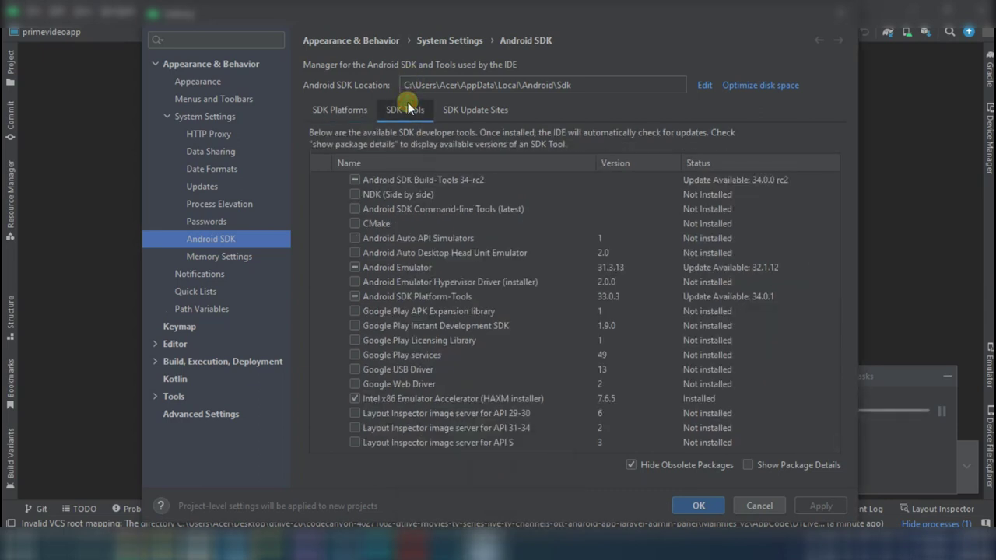
mouse_move(123, 546)
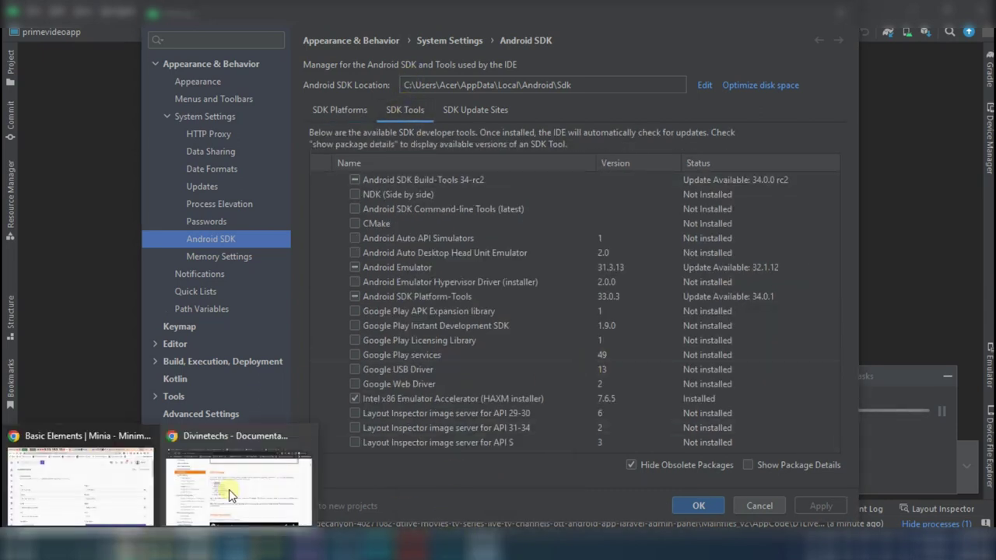
Compare the required components listed in the Divinetechs documentation with the SDK Tools list in Android Studio
mouse_move(229, 489)
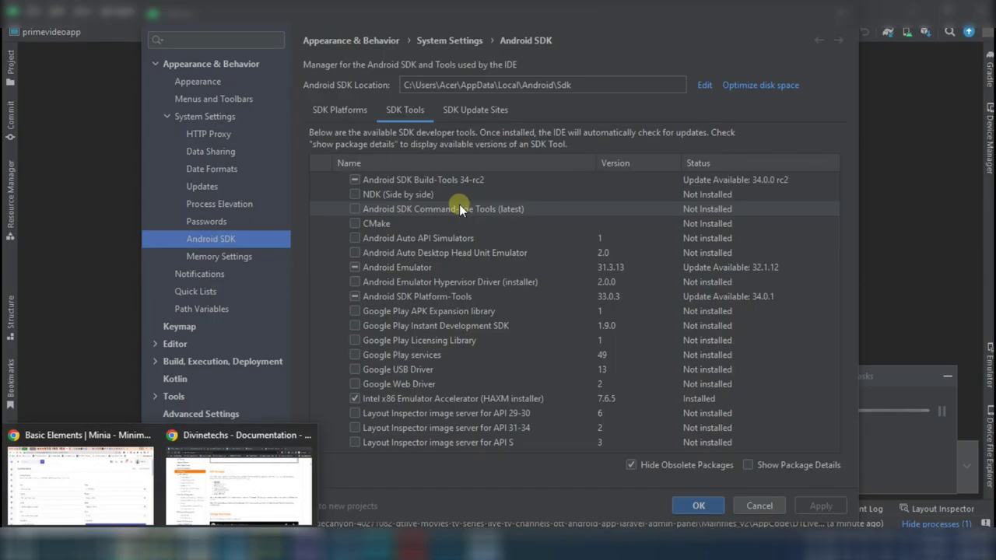
click(289, 461)
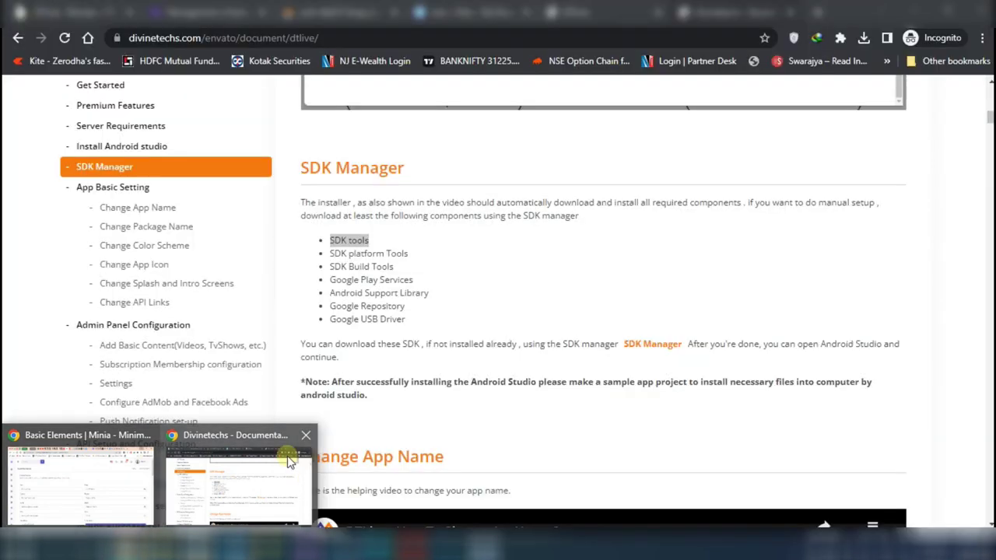
key(alt+Tab)
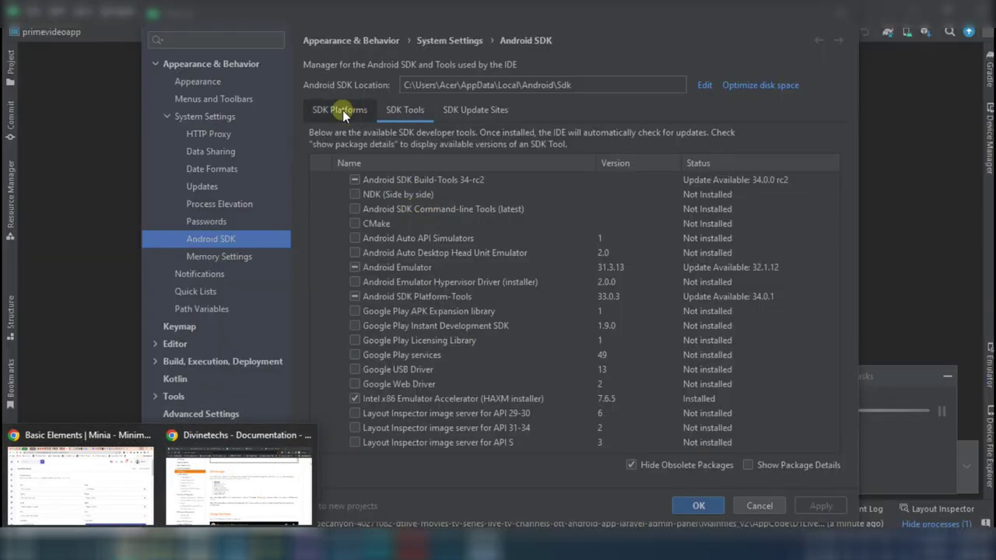
mouse_move(265, 498)
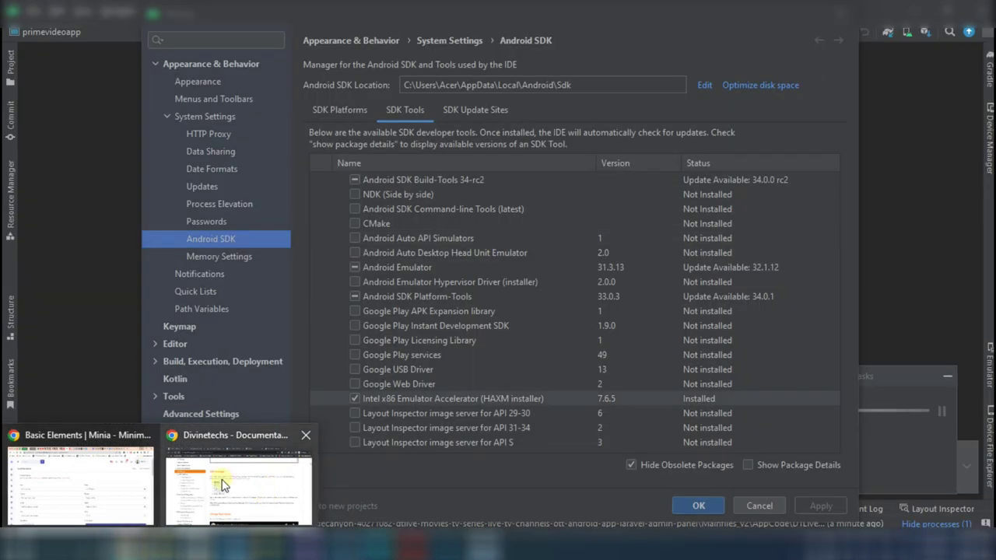
mouse_move(248, 468)
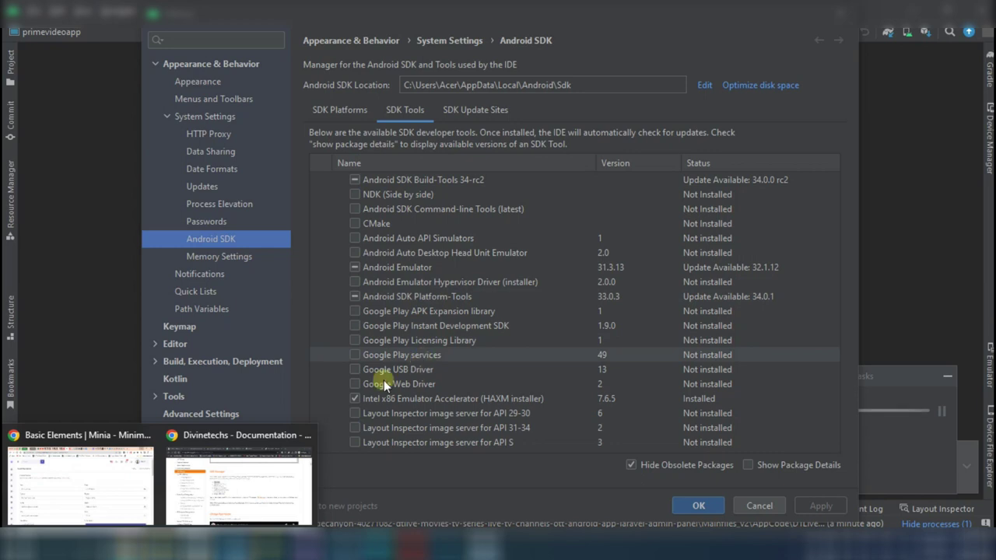
mouse_move(251, 517)
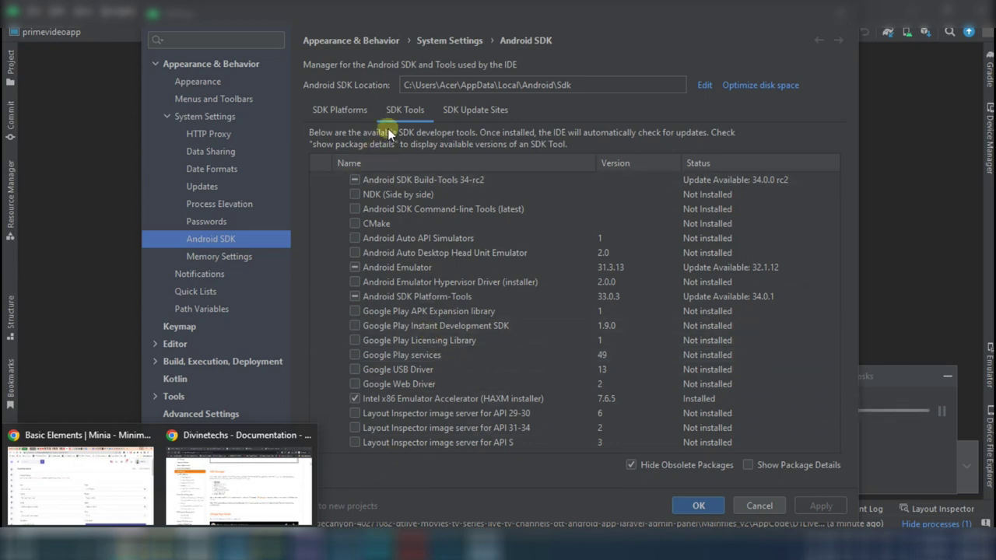
Show the SDK Update Sites list and look through the Android versions in the SDK Platforms list
click(493, 111)
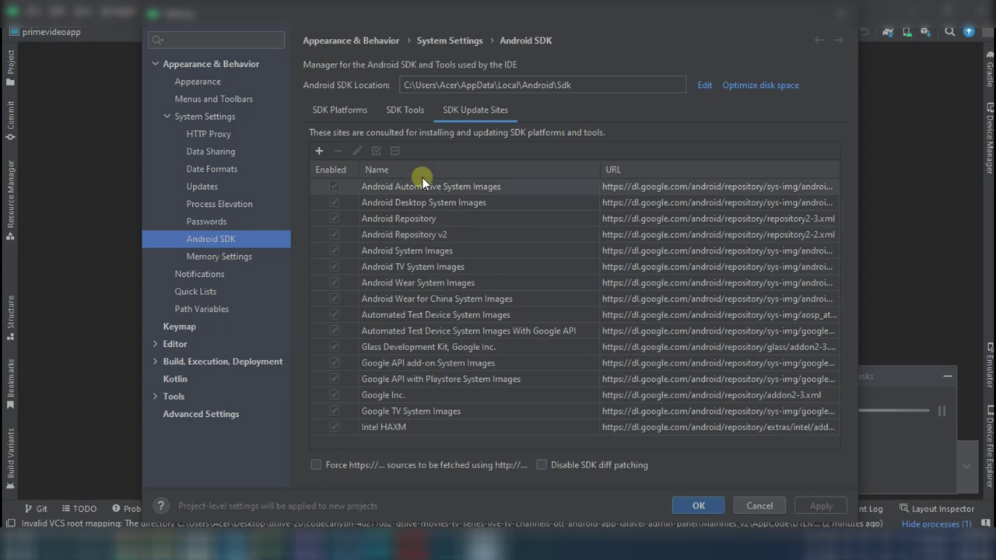
click(352, 111)
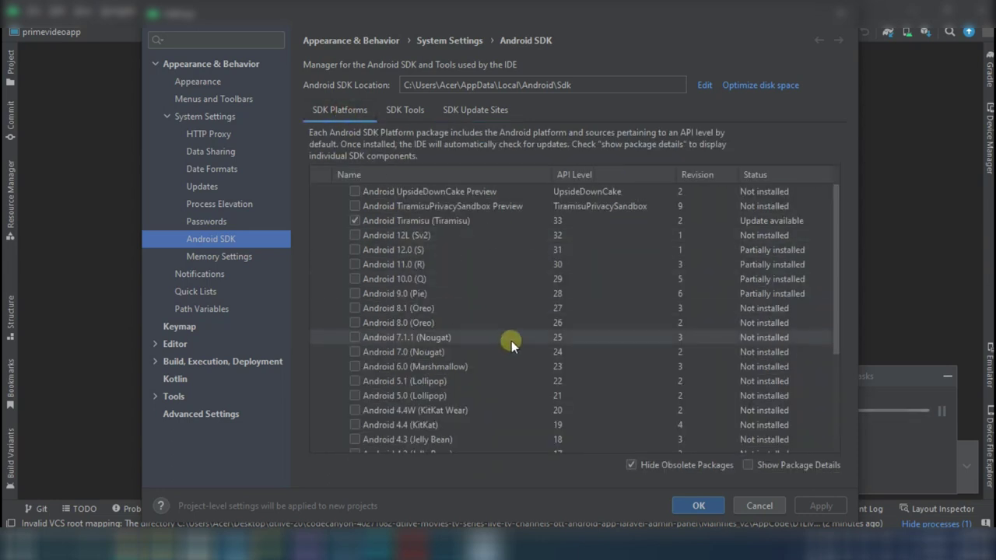
scroll(512, 342, down, 5)
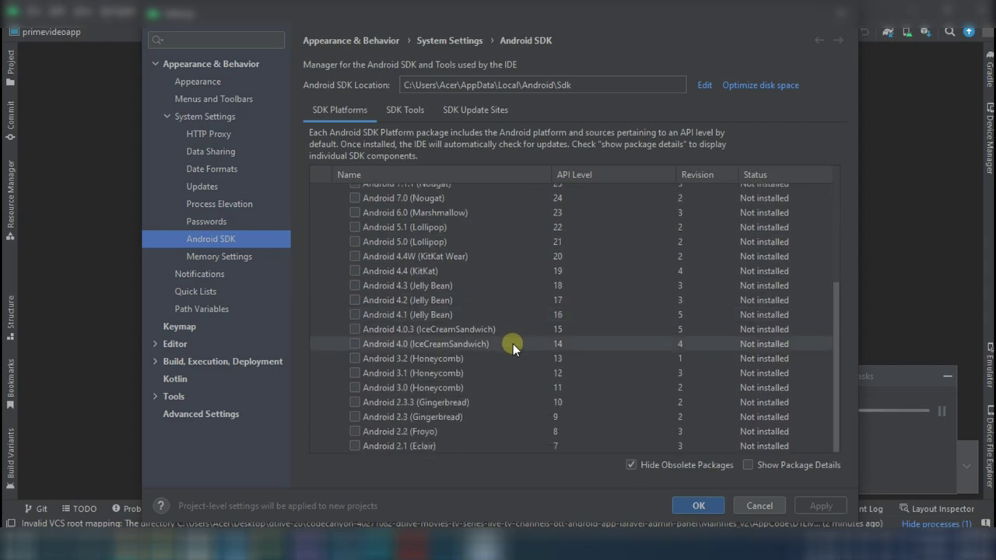
scroll(512, 344, up, 5)
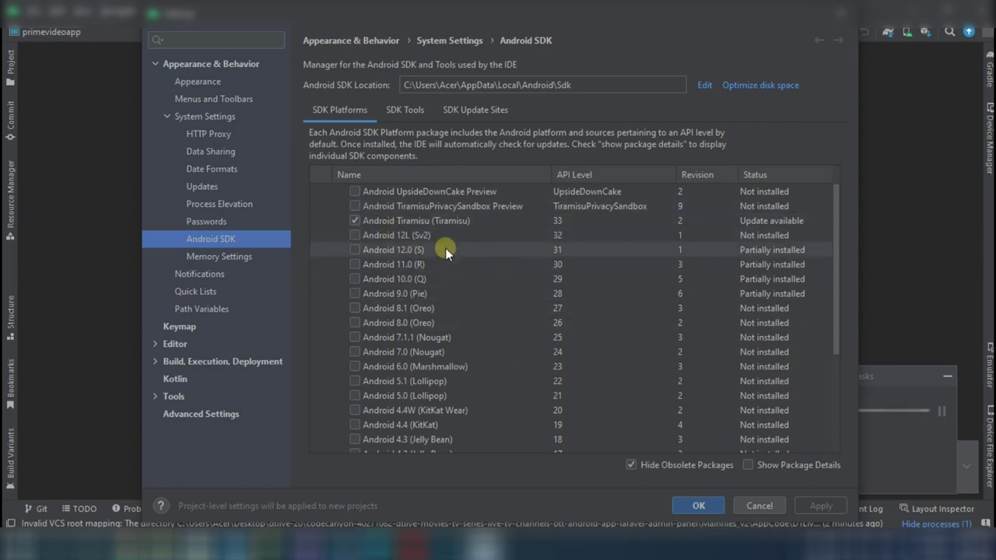
Switch to the Divinetechs documentation in Chrome and review the SDK Manager section and the instructions around it
click(154, 546)
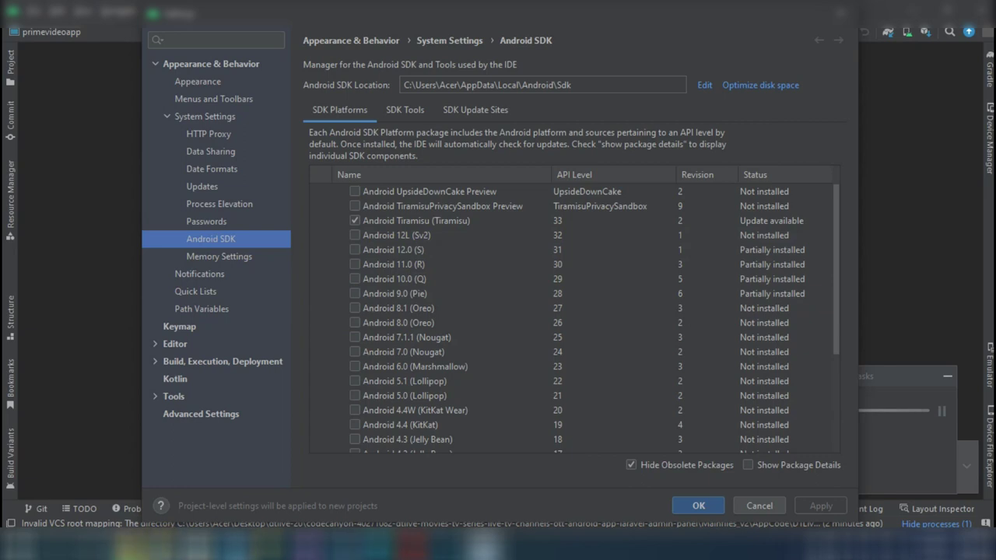
click(236, 496)
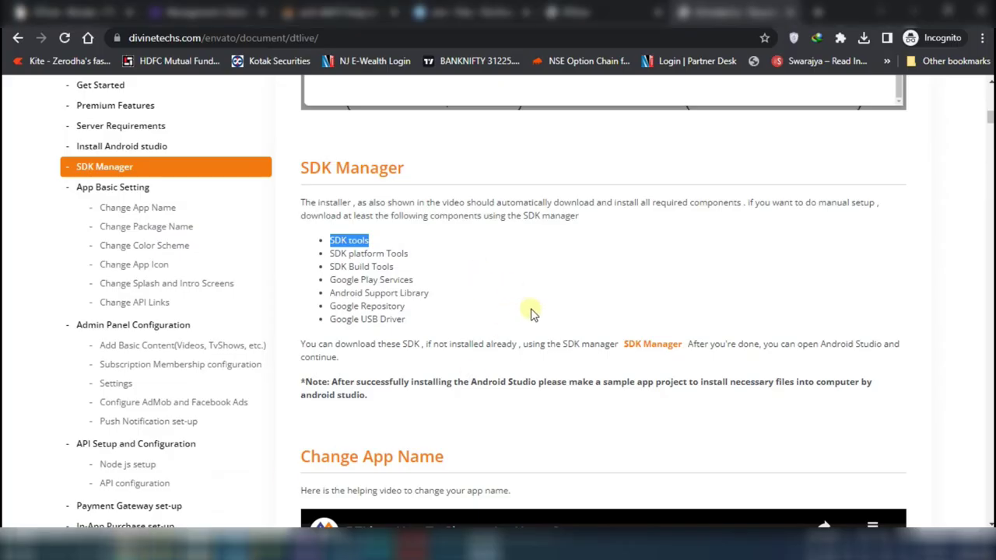
scroll(534, 312, up, 10)
scroll(557, 328, down, 10)
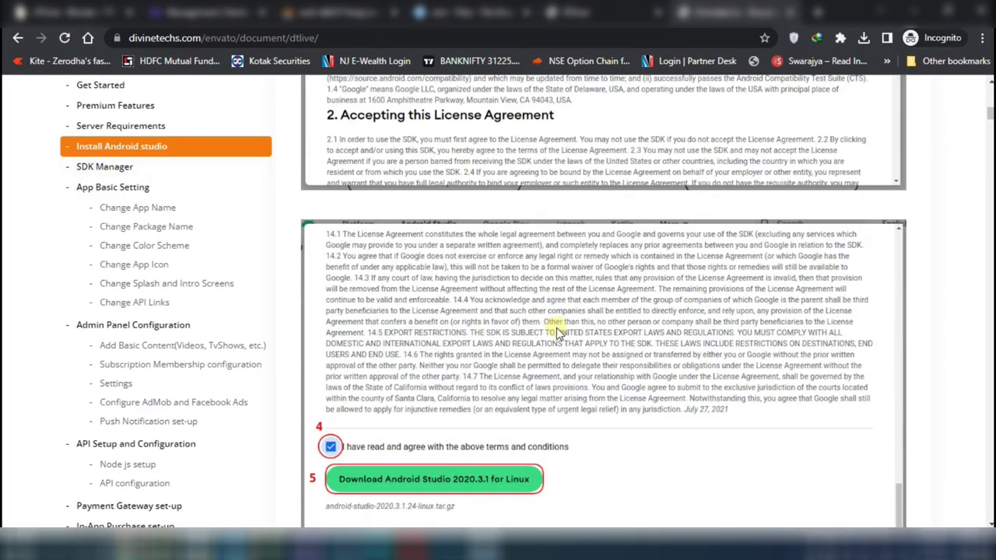
scroll(557, 327, down, 2)
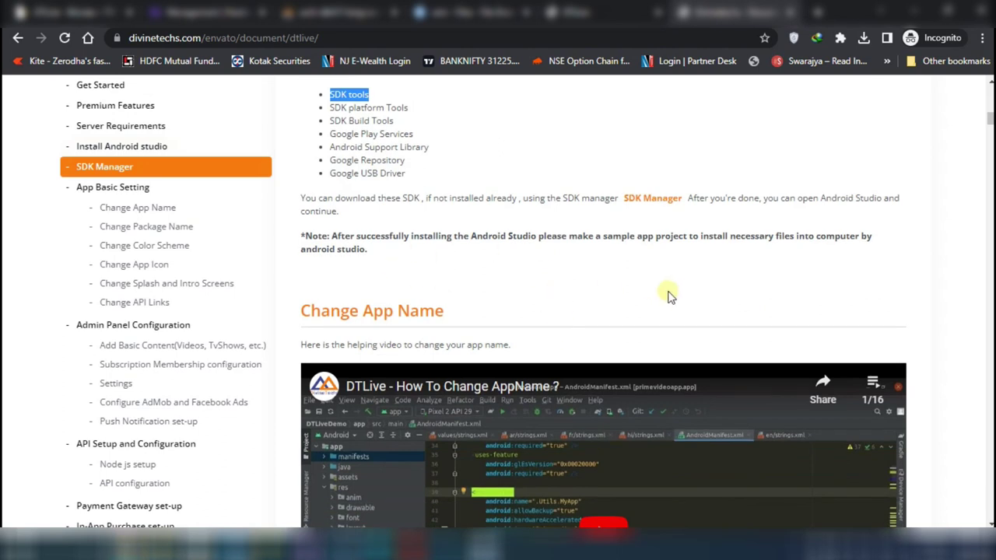
scroll(670, 295, up, 1)
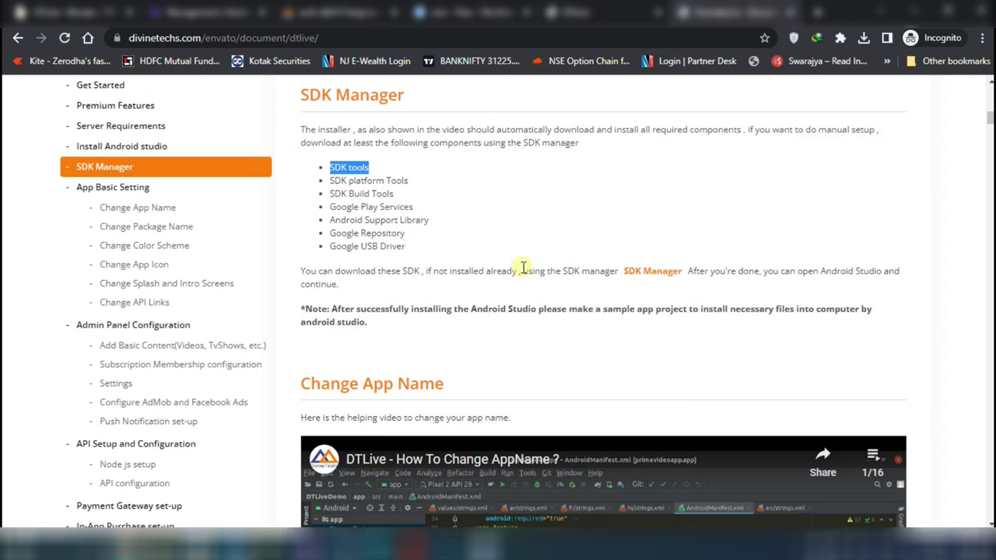
scroll(523, 267, down, 3)
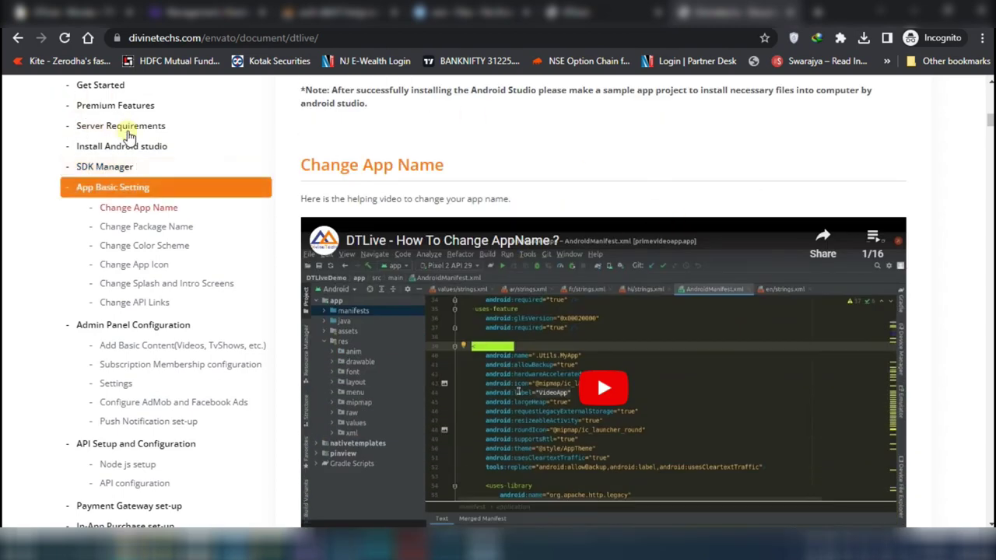
Open the Server Requirements section of the documentation and read on through the Android Configuration instructions
click(127, 127)
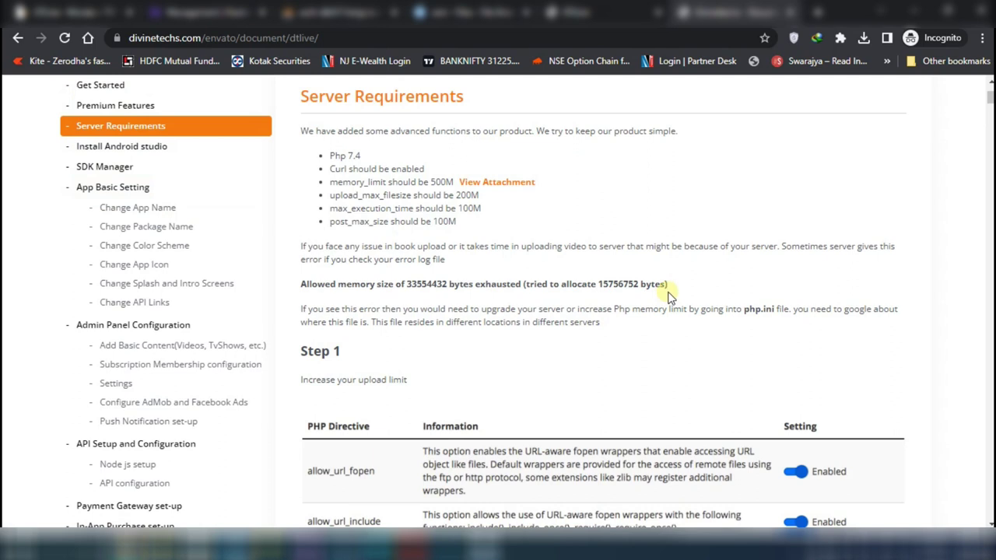
scroll(668, 294, down, 15)
scroll(671, 301, down, 4)
scroll(672, 296, up, 4)
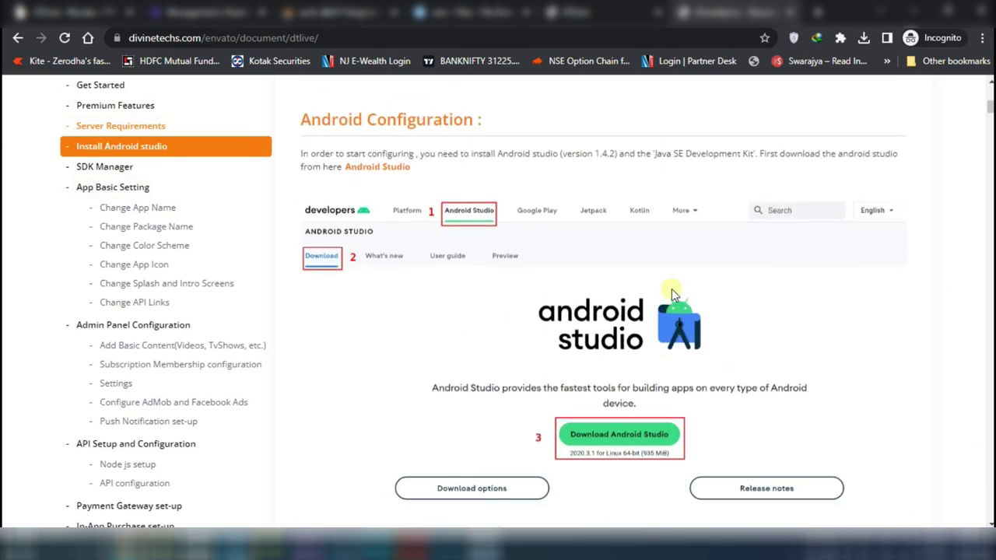
scroll(673, 294, down, 15)
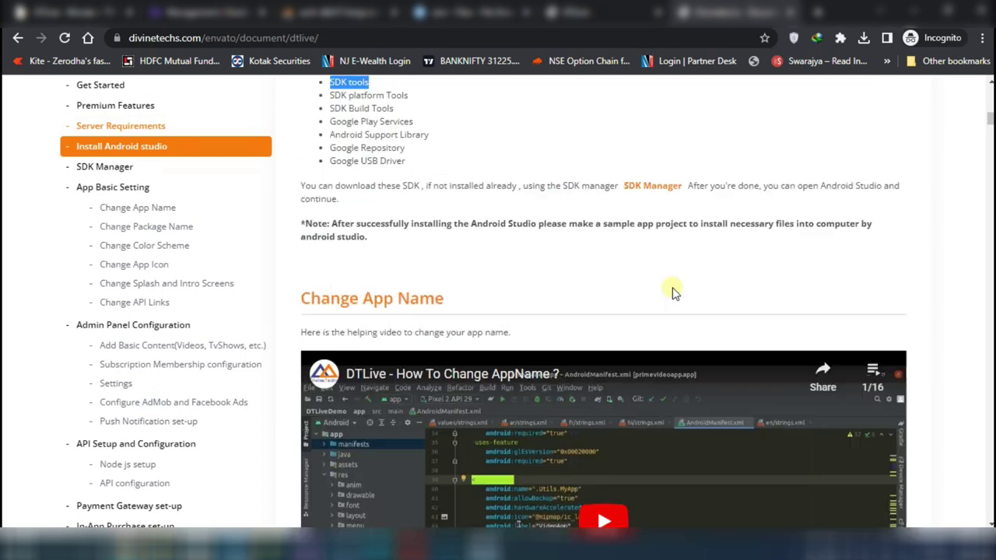
Examine the Change App Name instructions for editing app_name in the strings.xml files
scroll(674, 292, down, 7)
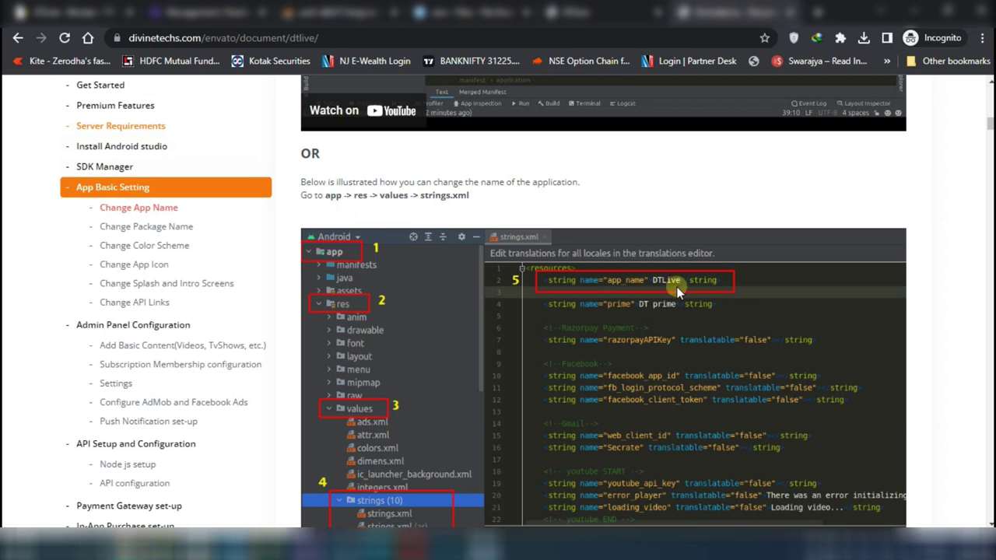
scroll(669, 288, down, 5)
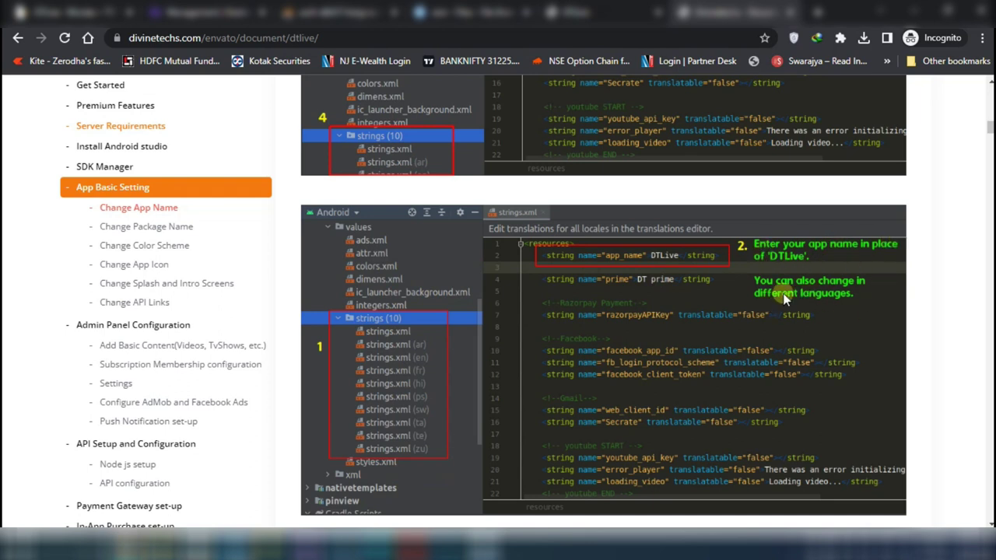
scroll(711, 316, down, 5)
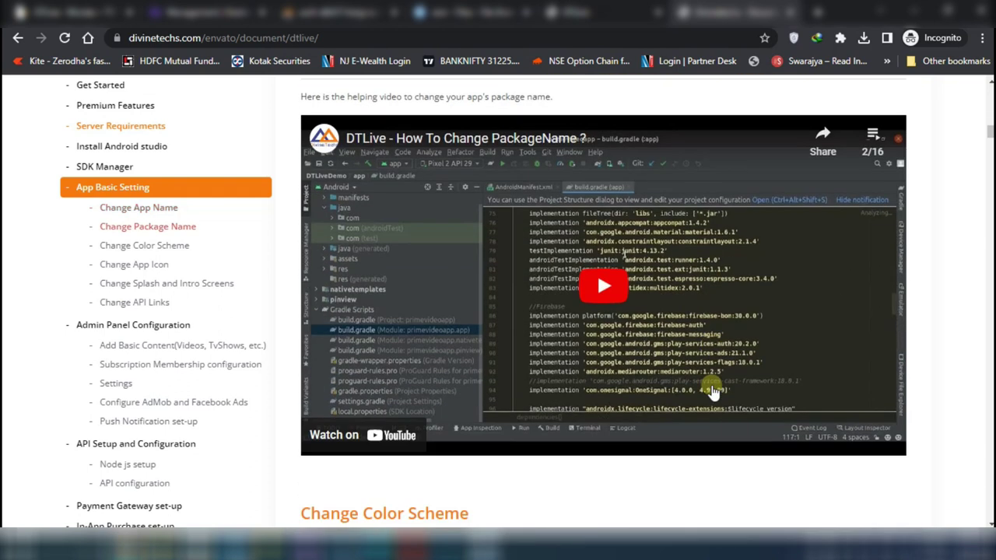
Highlight the "Change Package Name" and "Change Color Scheme" headings and examine the colors.xml instructions
scroll(343, 124, up, 1)
drag(303, 137, 478, 139)
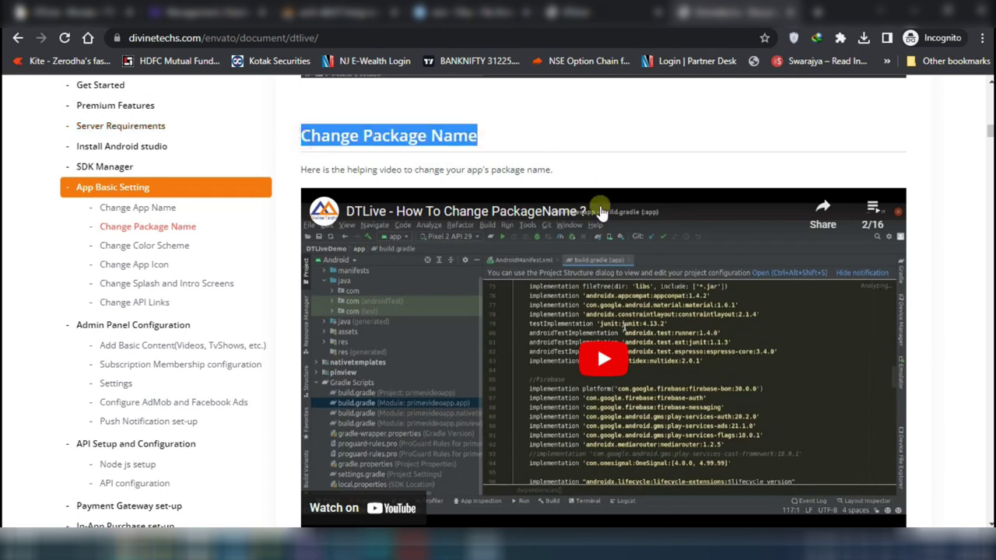
scroll(371, 304, down, 6)
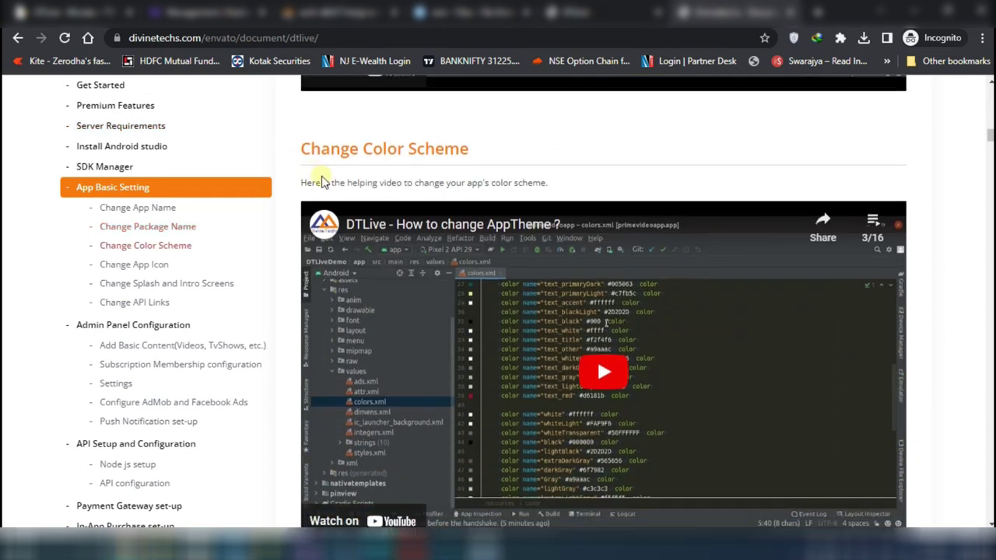
drag(307, 149, 494, 151)
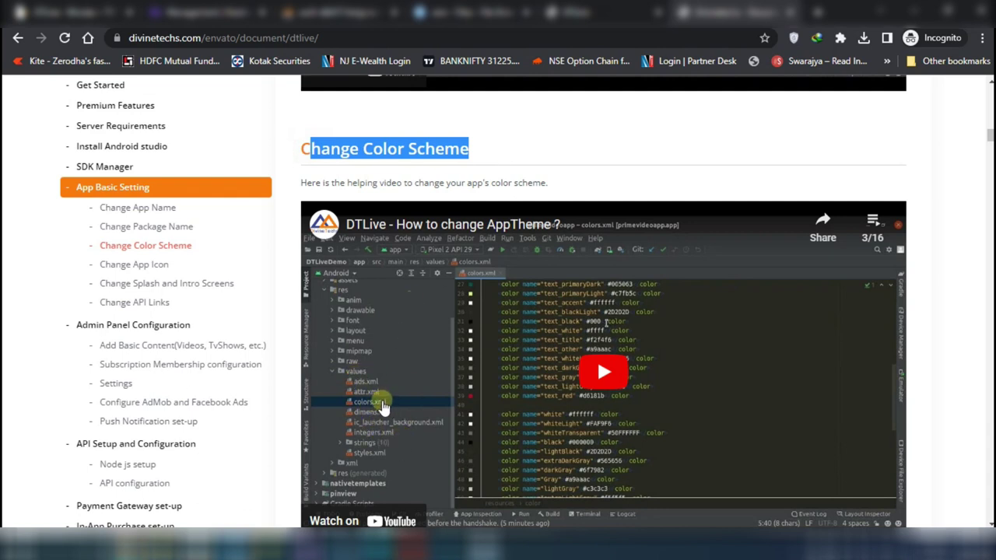
scroll(676, 242, down, 7)
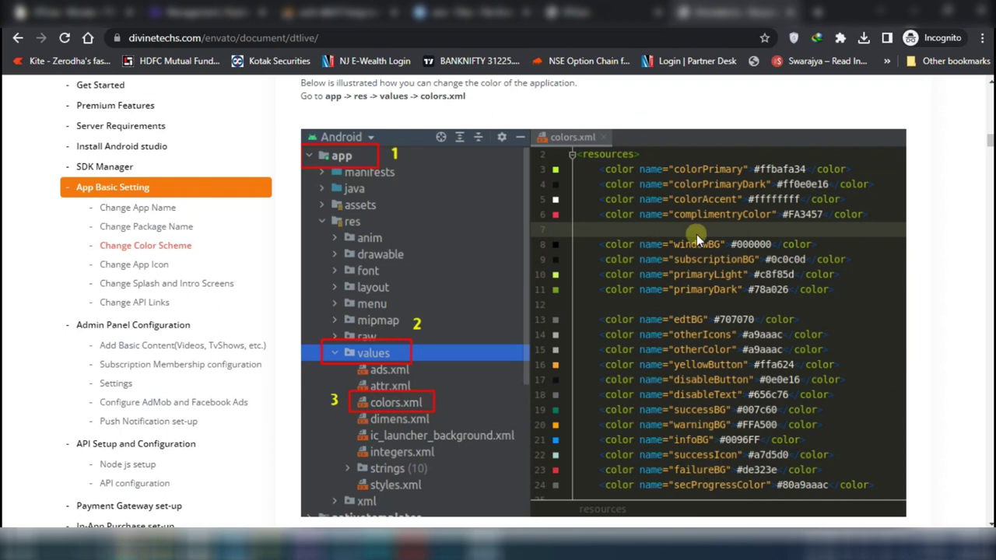
Examine the documentation on changing the app icon and the splash and intro screens, including file names, sizes and folders
scroll(659, 383, down, 10)
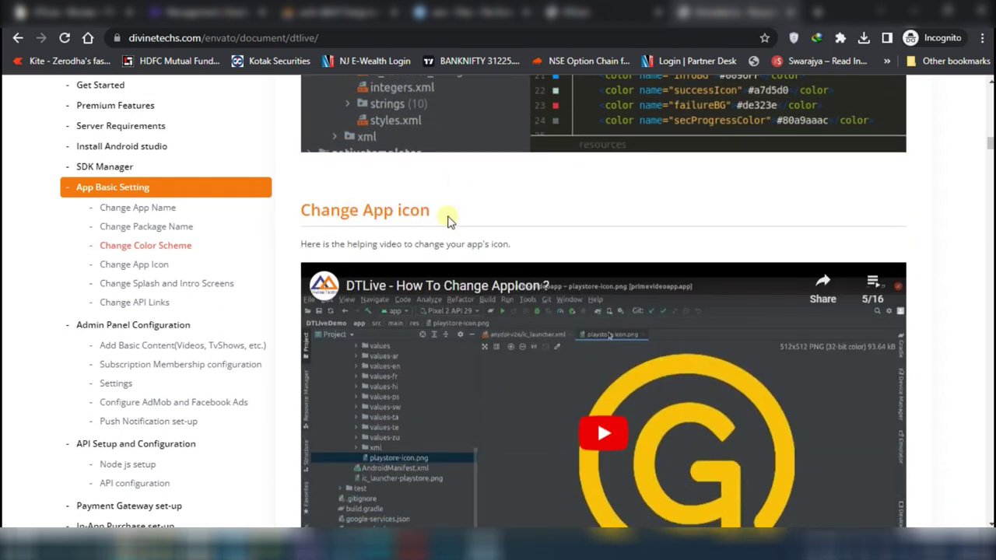
scroll(498, 216, down, 1)
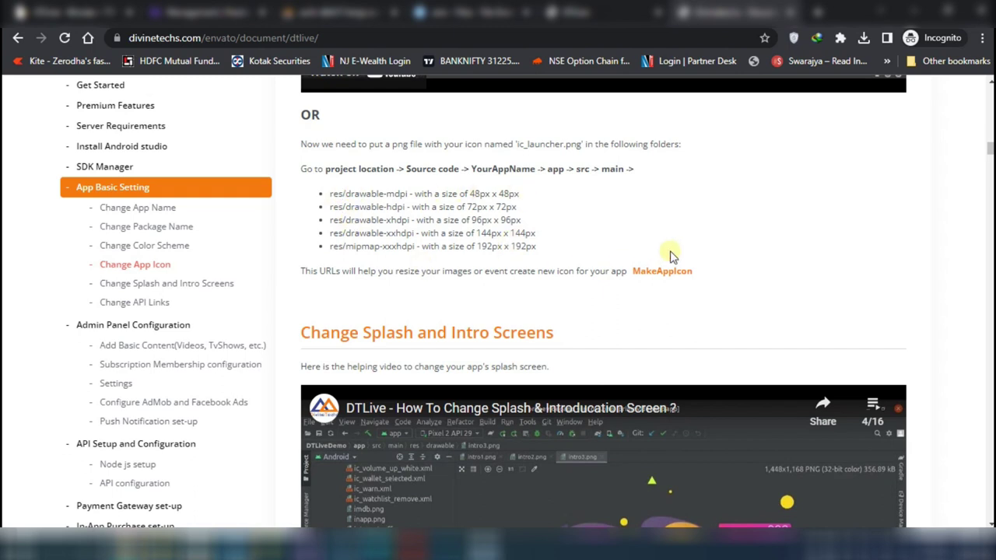
scroll(606, 127, down, 5)
scroll(709, 335, down, 4)
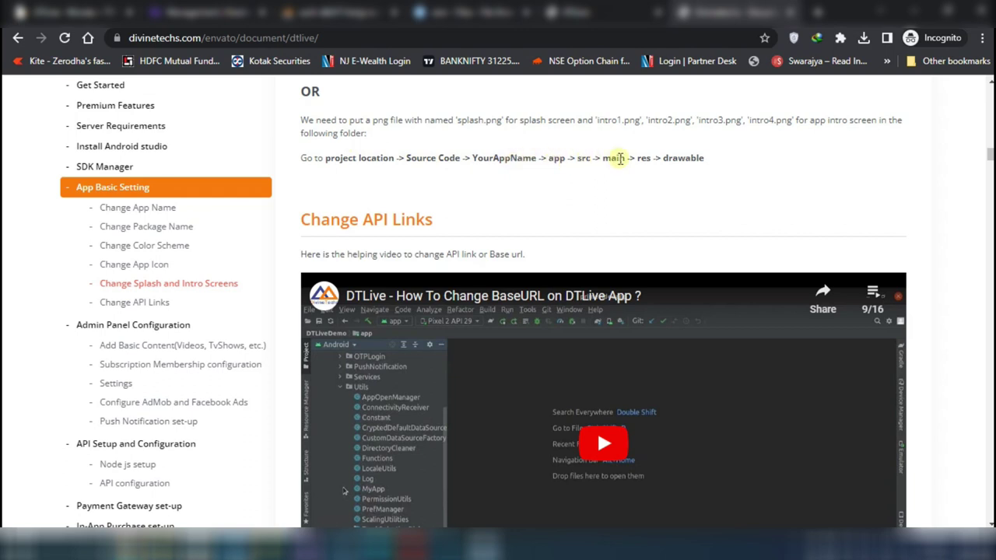
scroll(804, 233, up, 9)
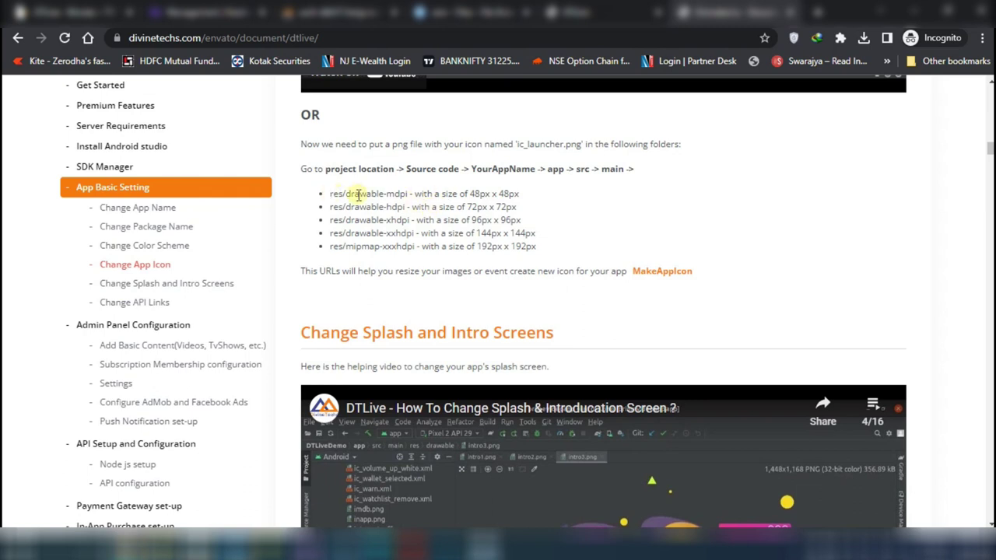
scroll(380, 196, up, 5)
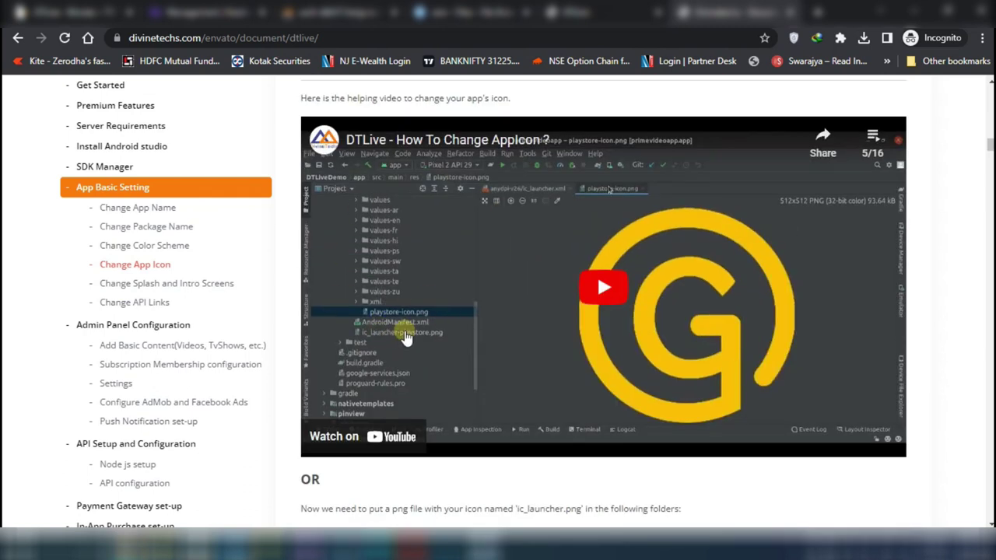
scroll(583, 329, down, 6)
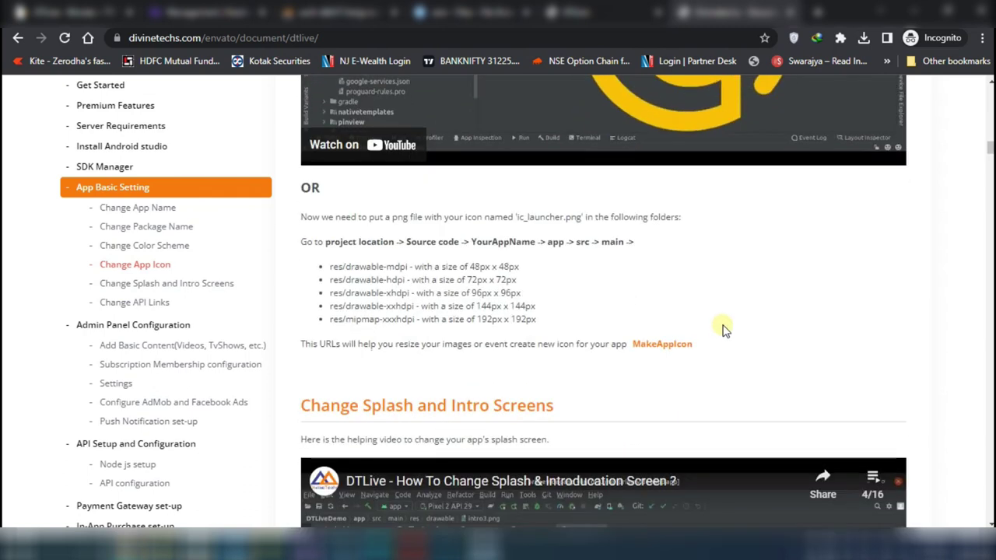
scroll(722, 326, down, 6)
Examine the Change API Links instructions for replacing the base URL in the Constant file, checking the copied API address
scroll(721, 319, up, 1)
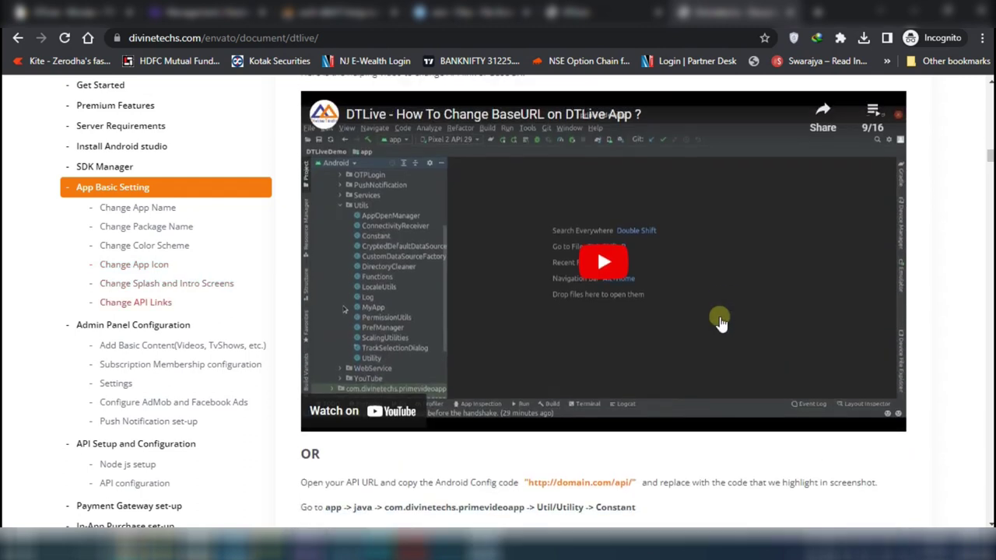
drag(308, 147, 473, 149)
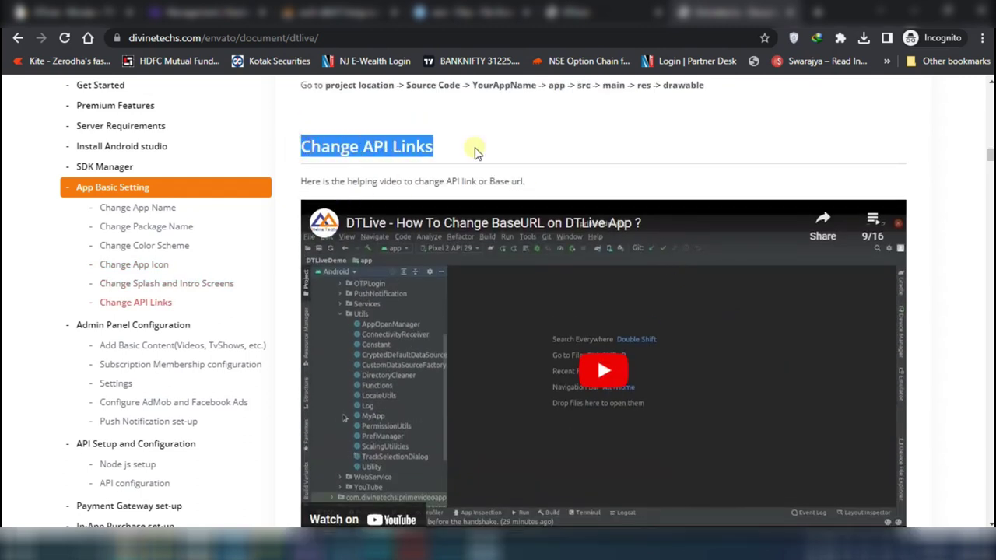
click(450, 38)
right_click(455, 39)
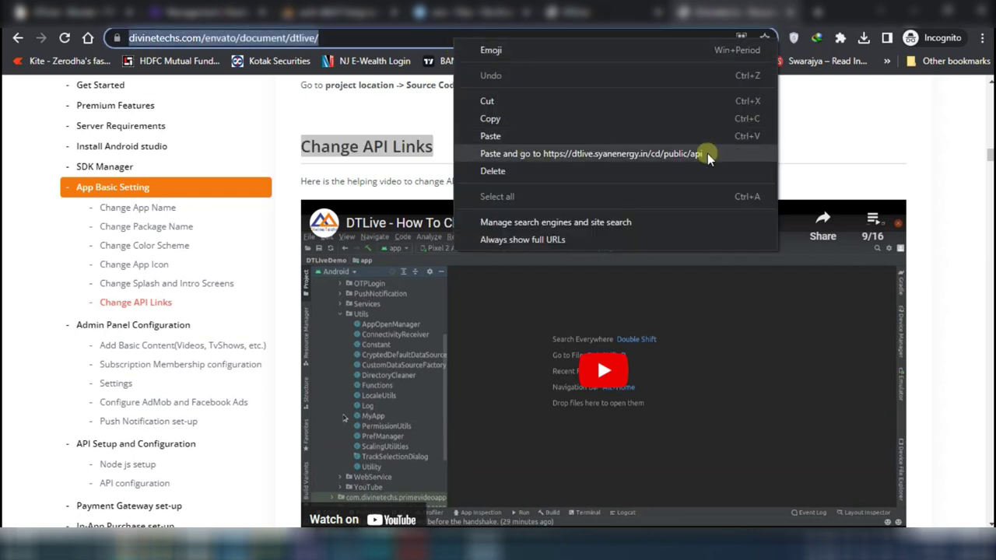
click(887, 143)
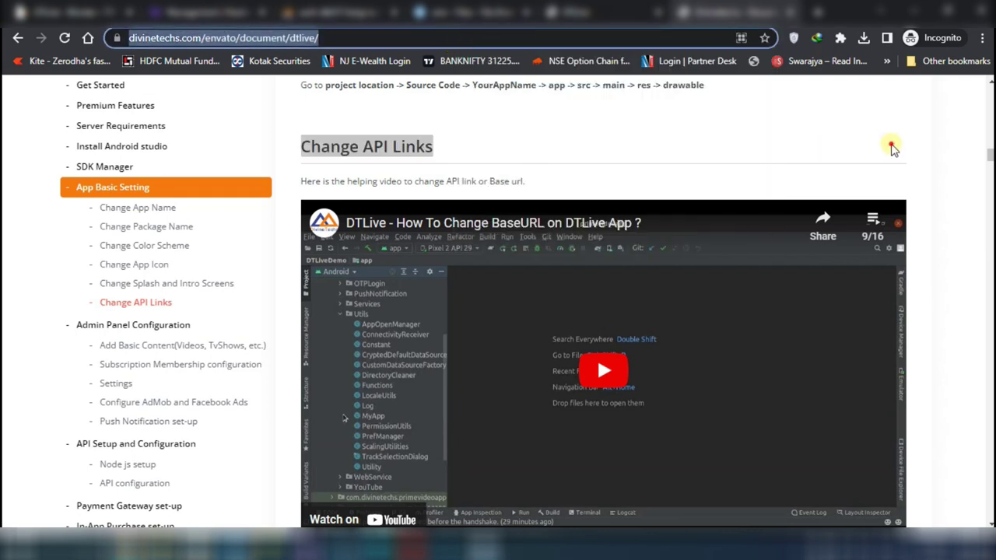
click(589, 152)
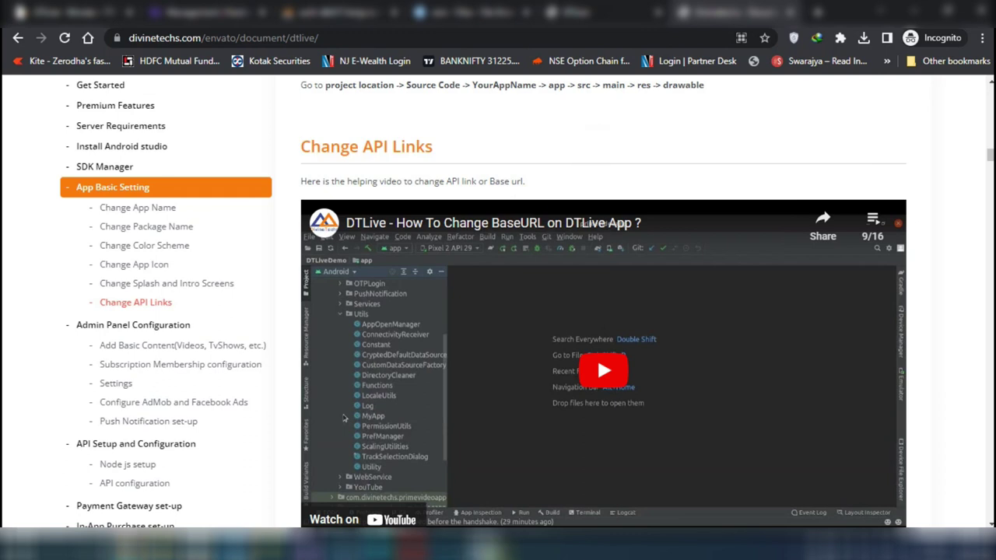
scroll(534, 218, down, 3)
scroll(534, 214, down, 2)
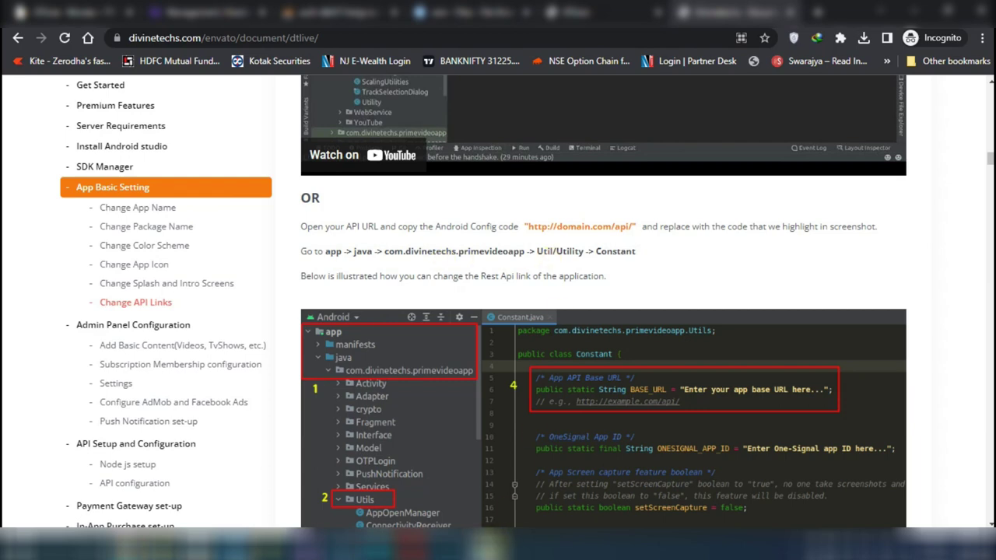
Switch to Android Studio and accept the replacement Android SDK path for the imported DTLive_v2 project
click(490, 544)
click(778, 507)
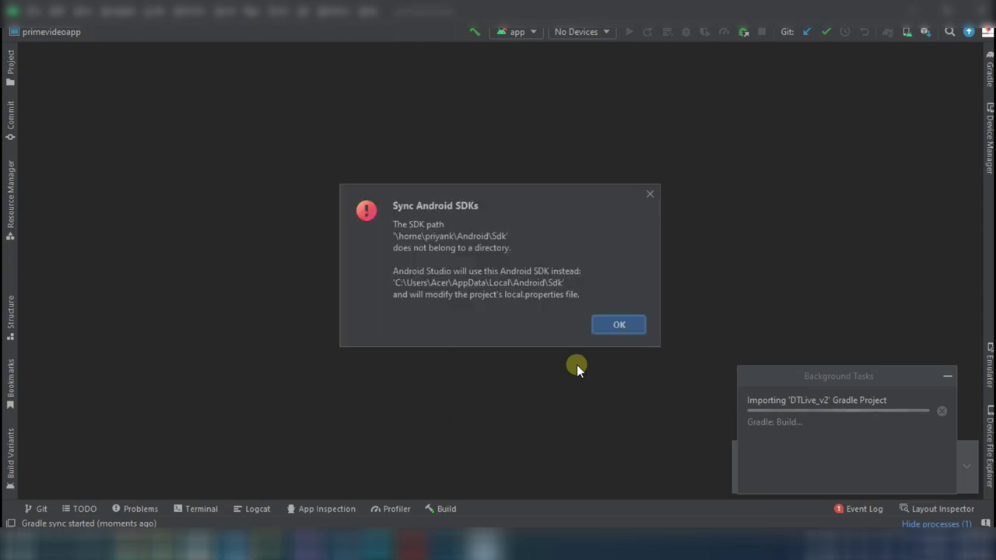
click(594, 323)
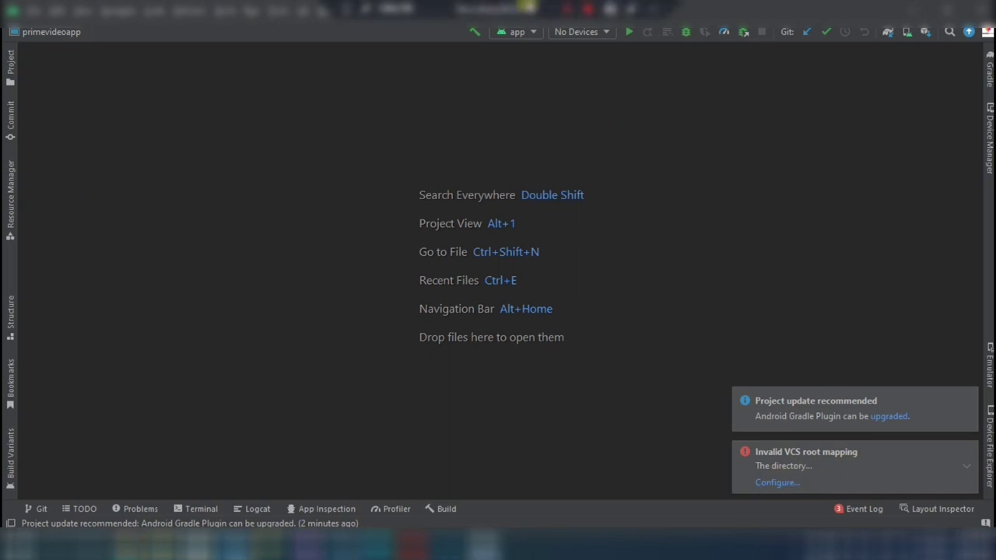
Switch to File Explorer and delete vcs.xml from the .idea folder inside DTLive_v2
click(540, 537)
click(483, 543)
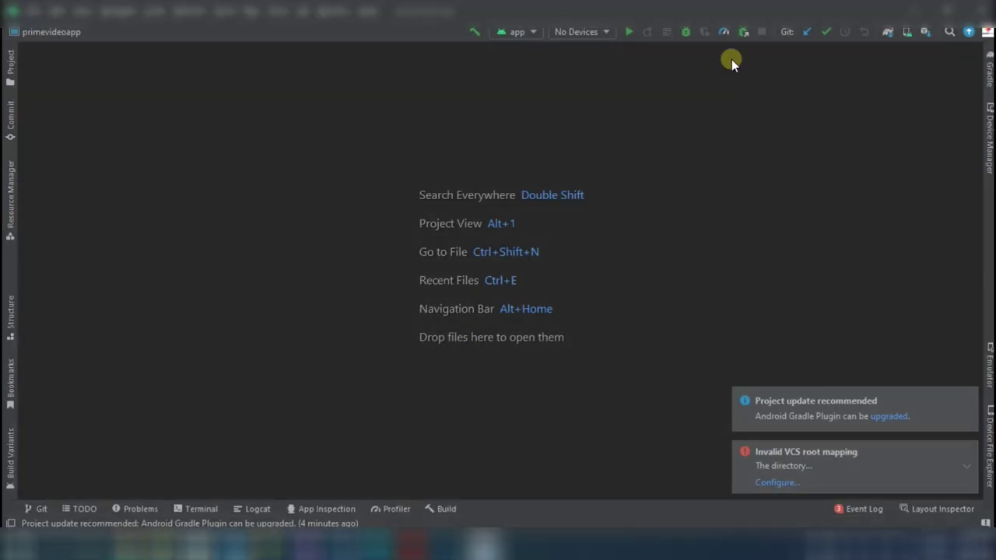
click(915, 9)
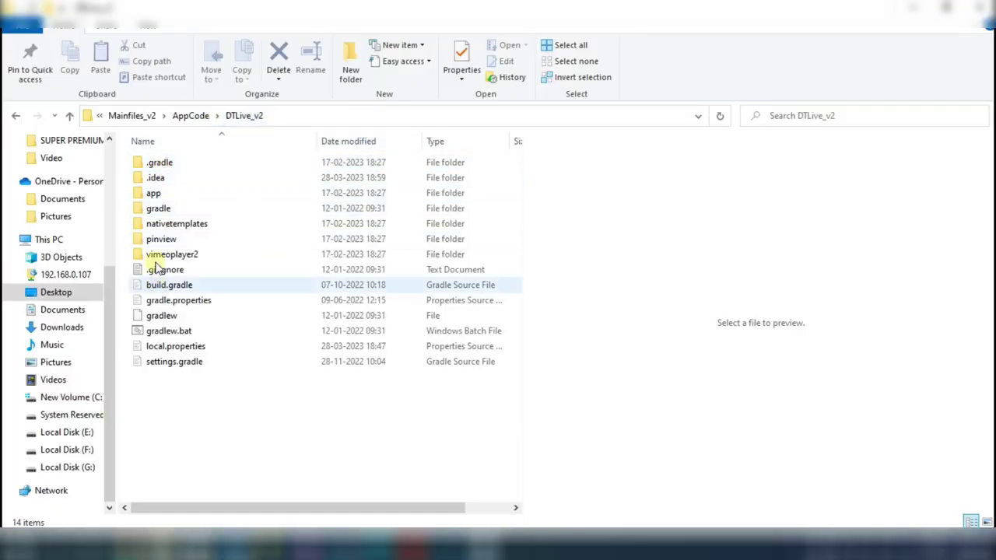
double_click(158, 183)
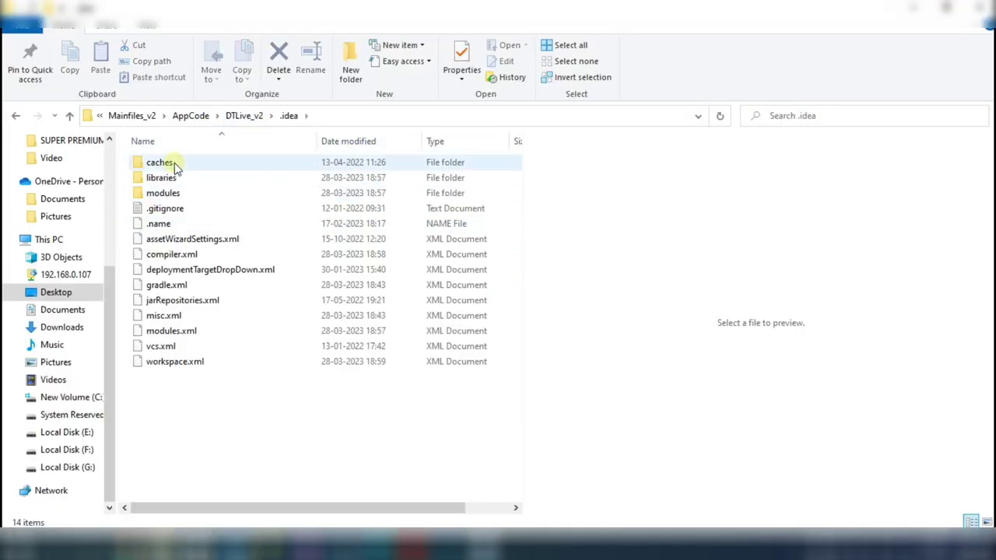
click(156, 346)
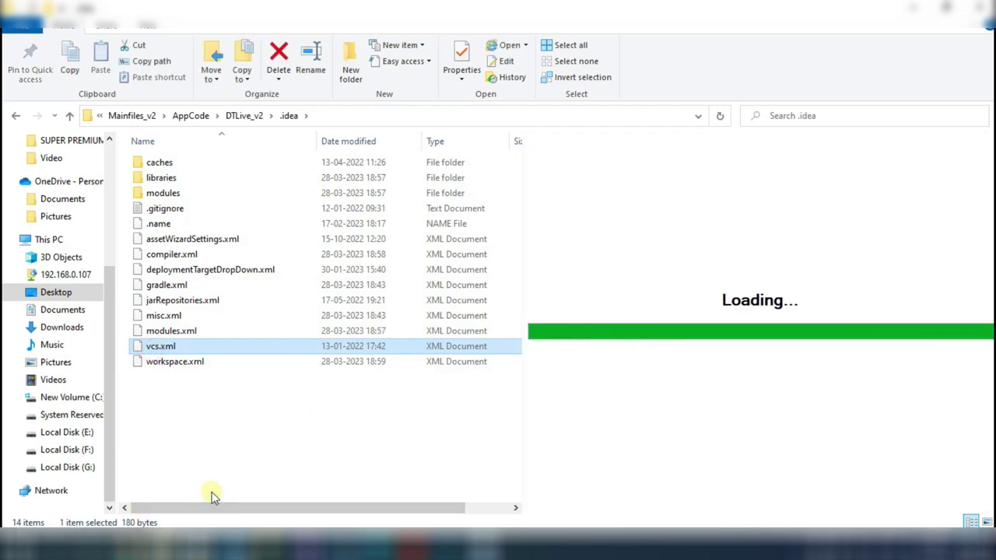
key(shift+Delete)
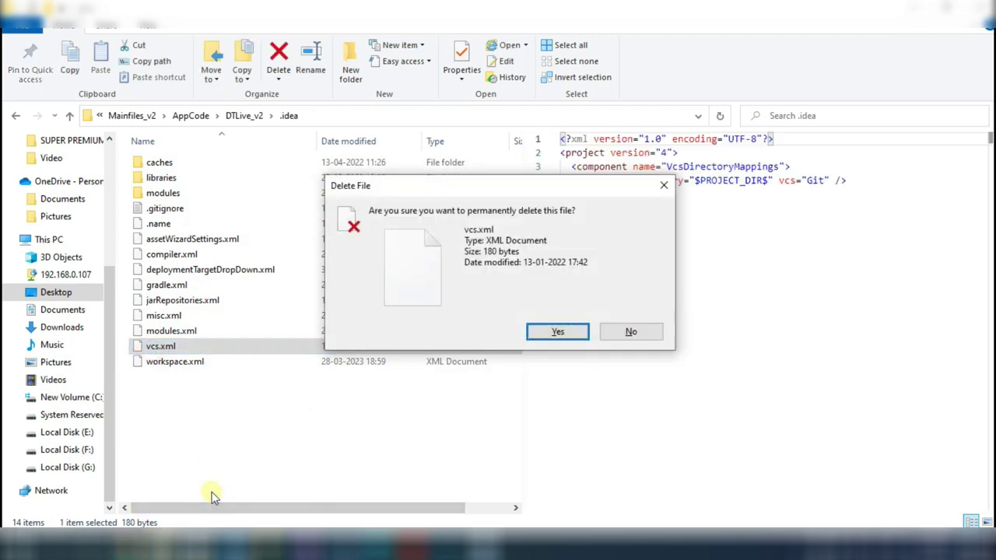
key(Tab)
key(Return)
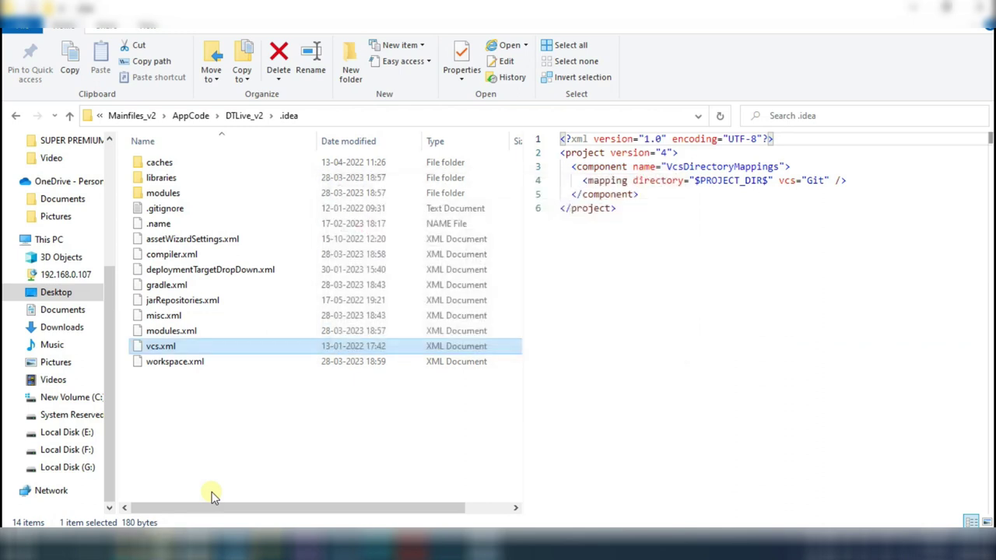
key(Delete)
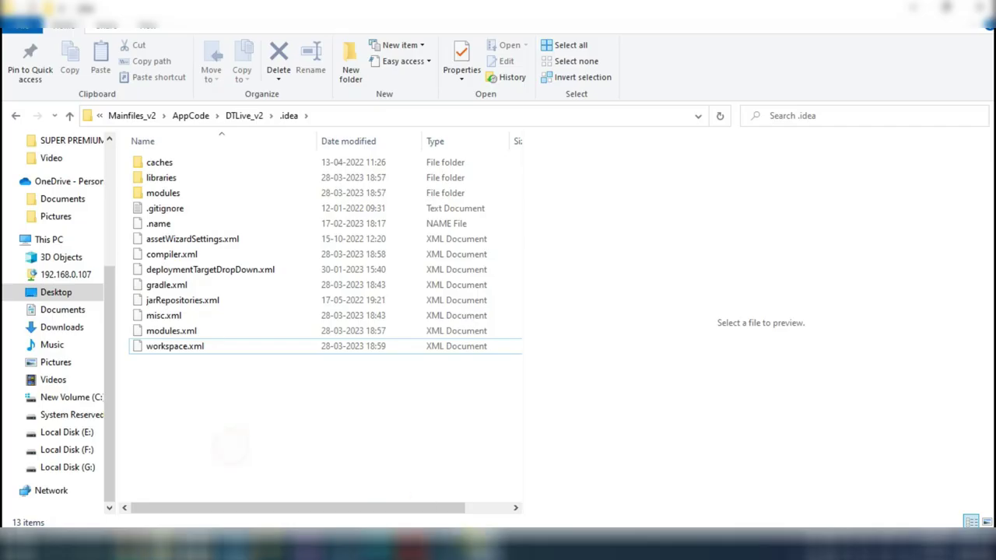
Return to Android Studio, close the current project and reopen primevideoapp from the recent projects
click(463, 545)
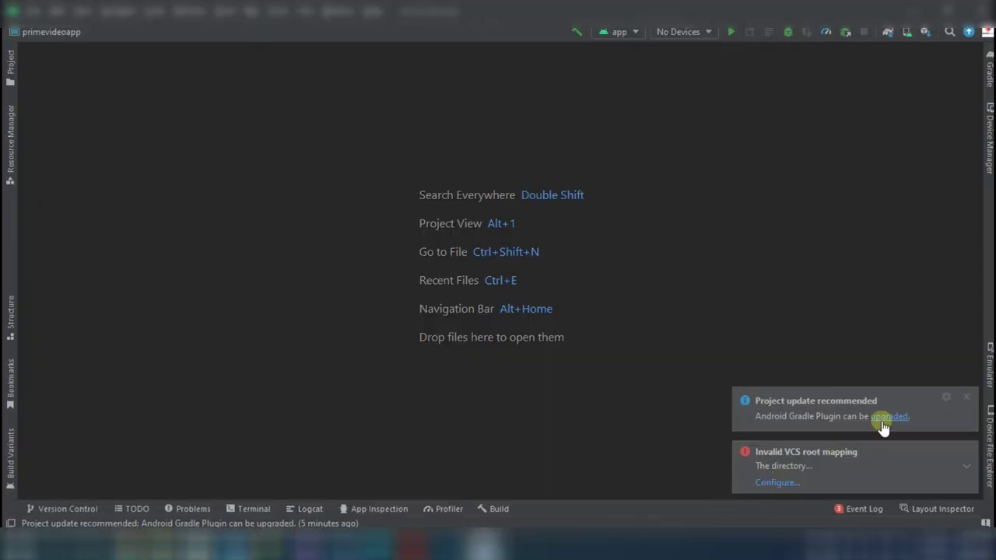
click(33, 11)
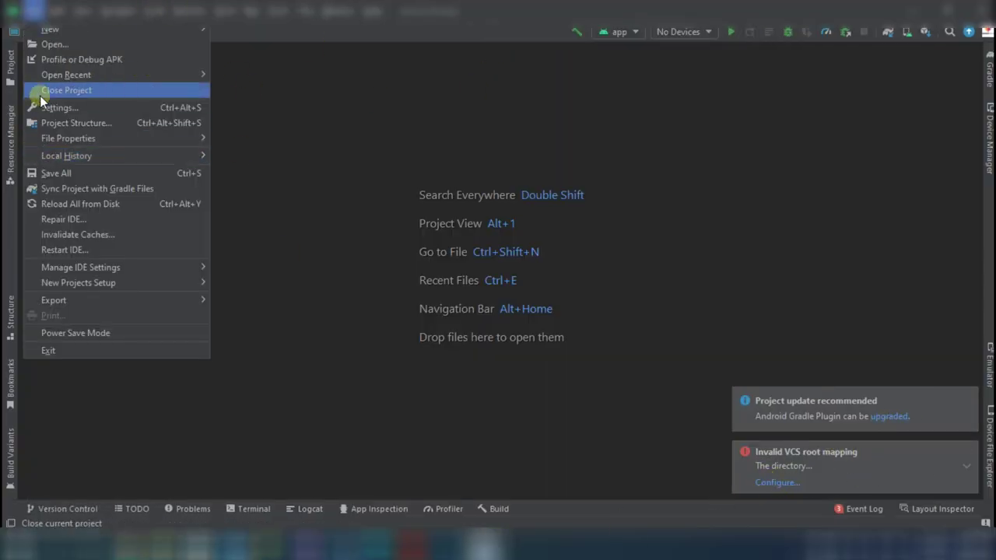
click(65, 91)
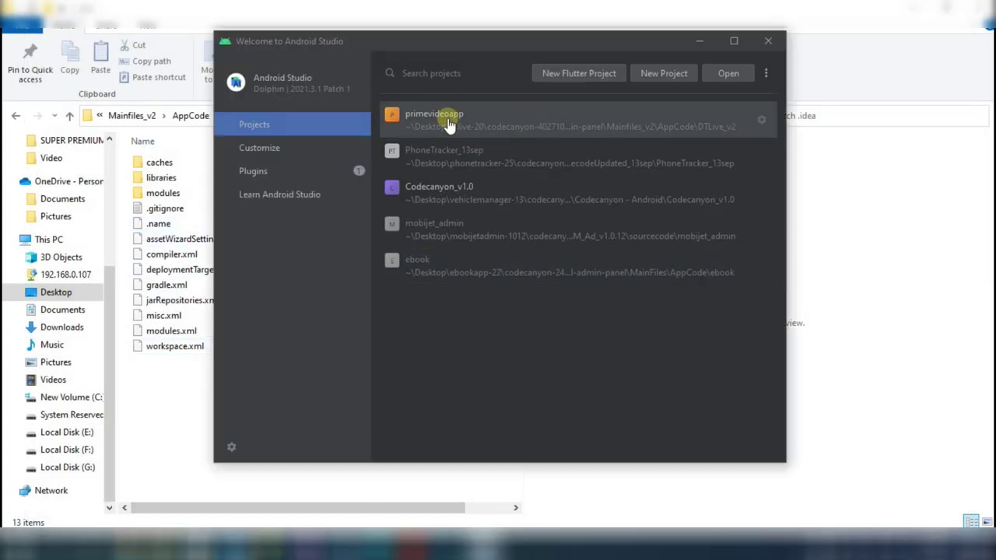
click(446, 117)
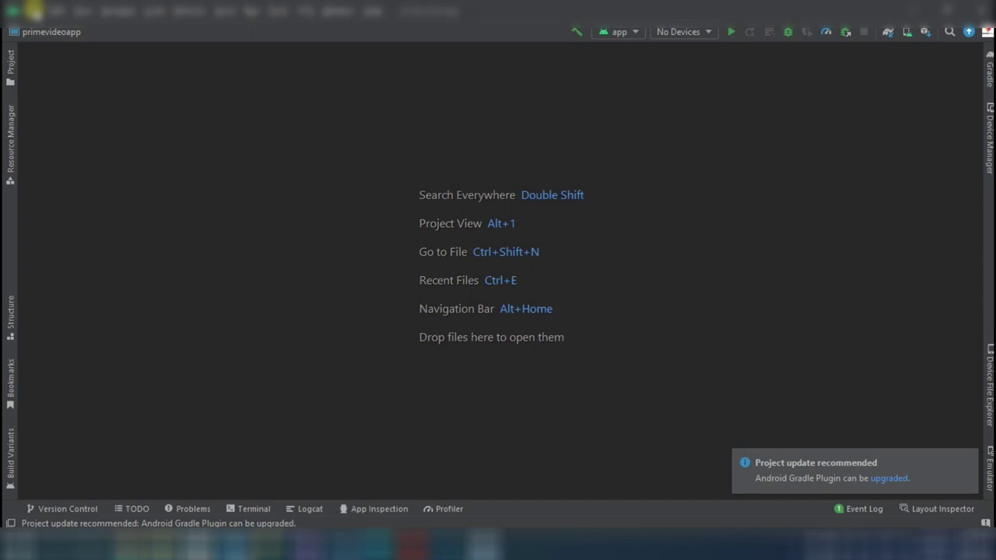
Show the project tree in Android view and expand the app module
click(11, 66)
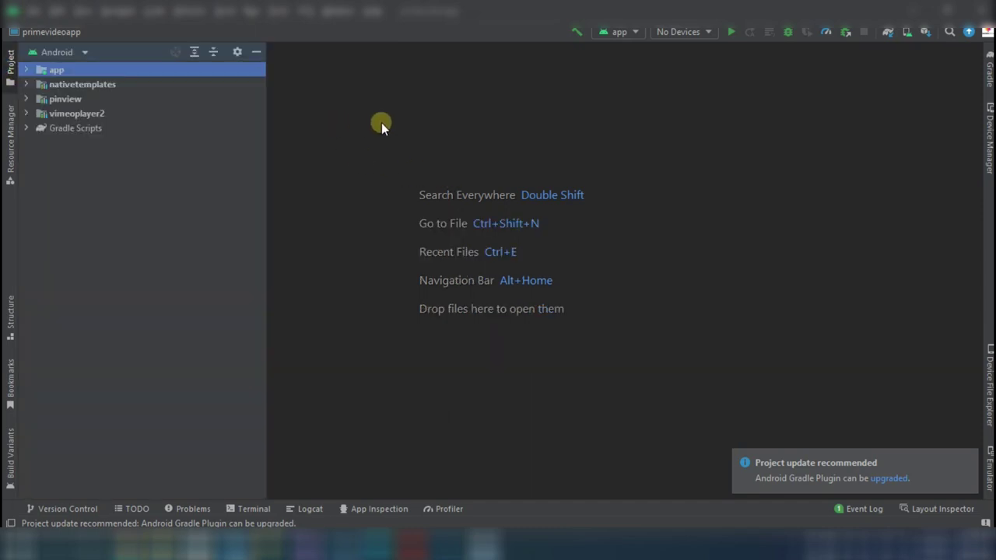
click(26, 70)
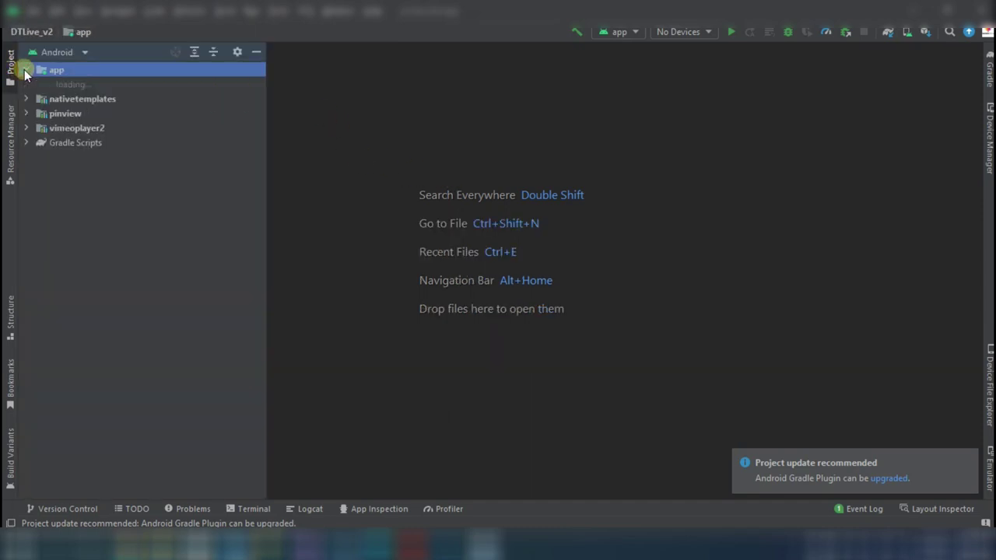
click(26, 70)
click(506, 88)
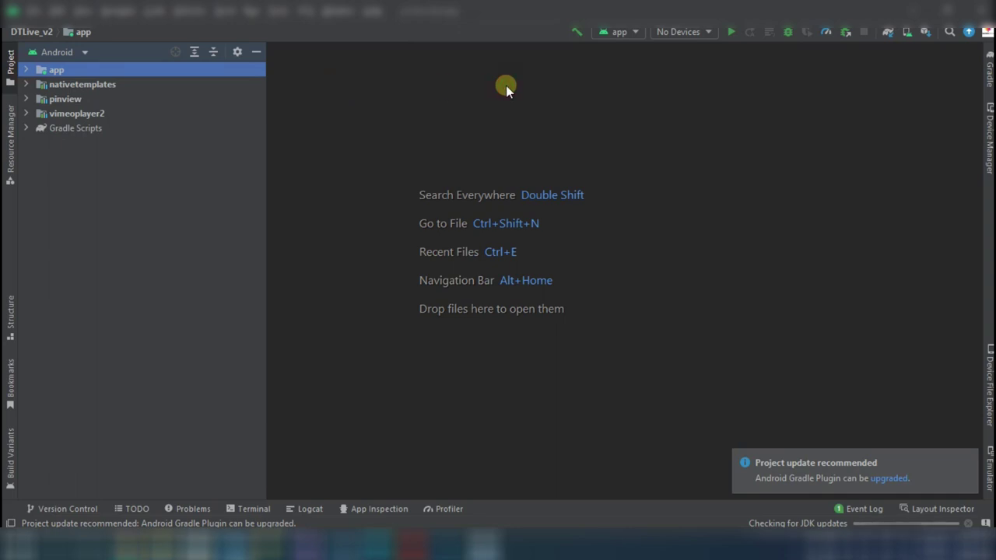
click(11, 62)
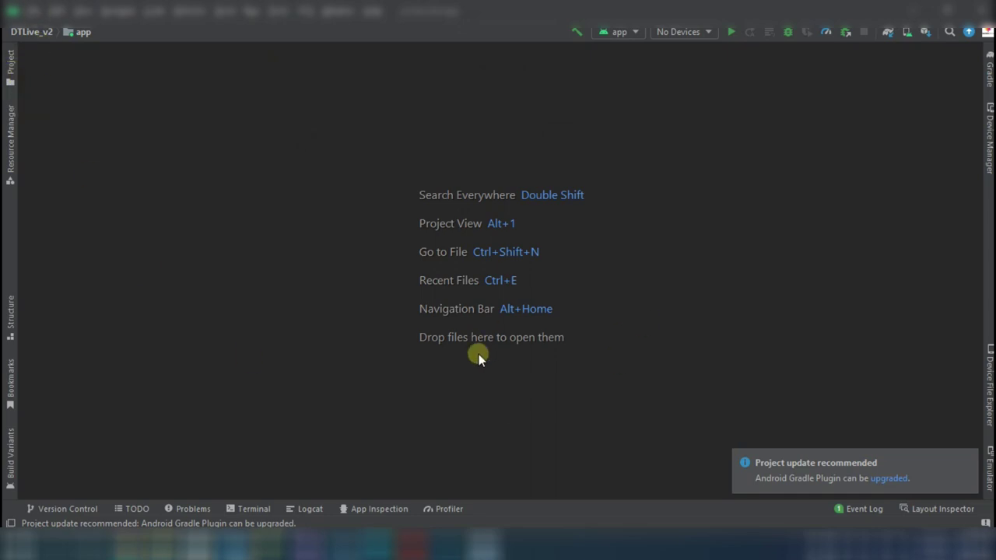
click(6, 70)
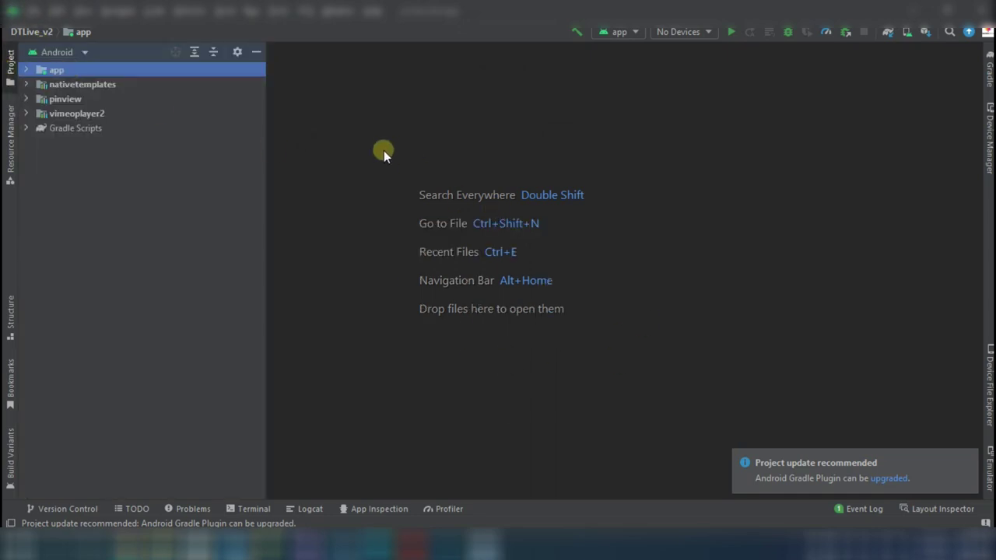
click(26, 69)
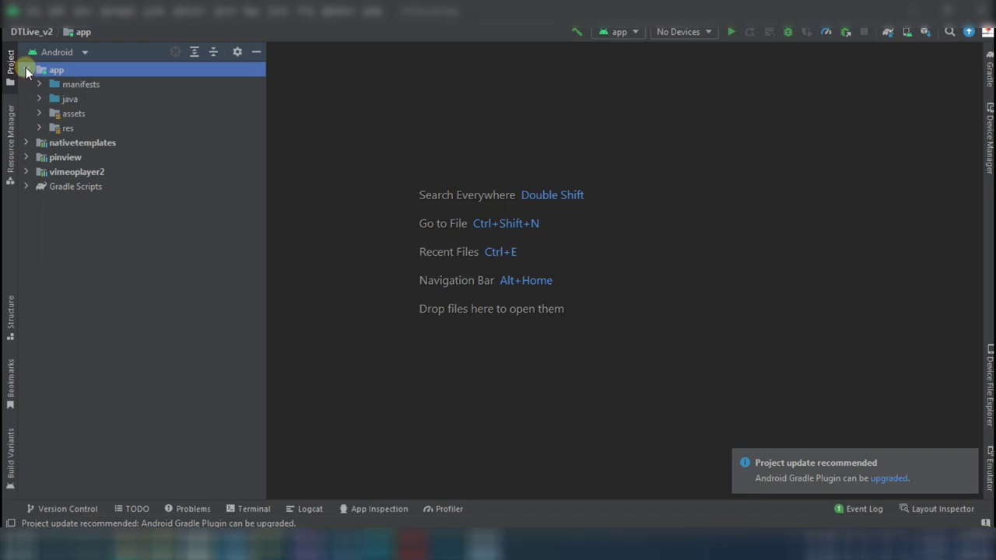
click(40, 99)
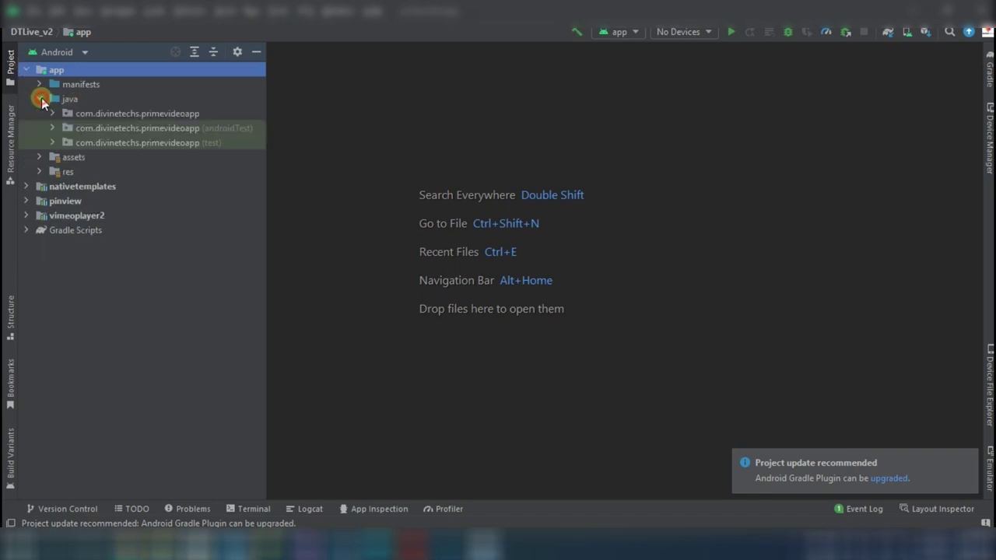
click(40, 99)
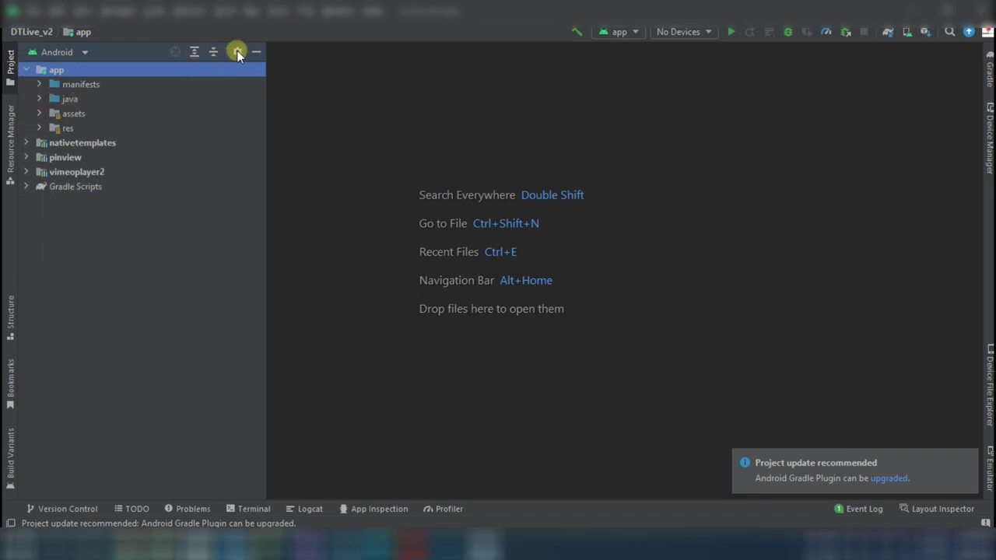
click(237, 52)
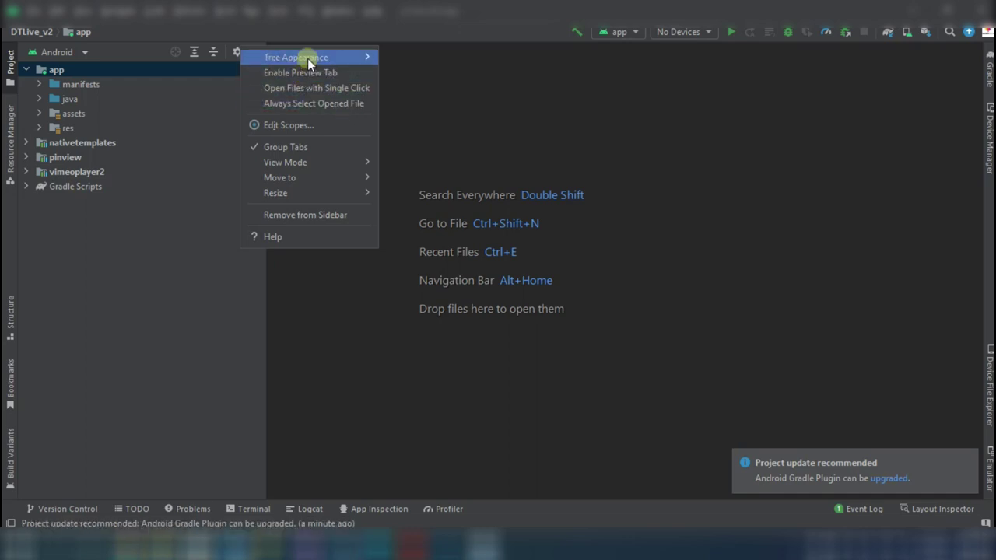
mouse_move(309, 61)
click(62, 124)
click(41, 99)
click(39, 99)
click(41, 99)
click(52, 114)
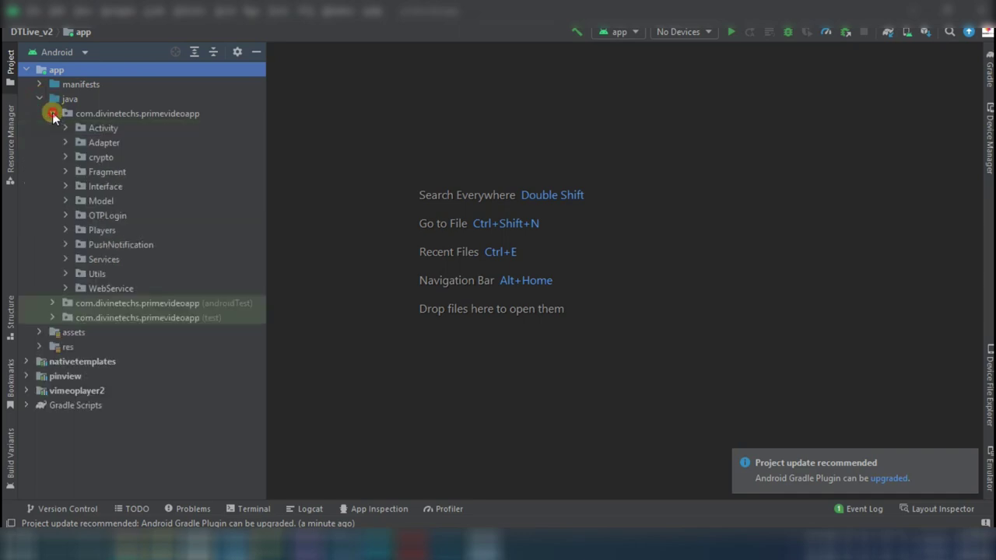
click(52, 114)
click(52, 114)
click(52, 114)
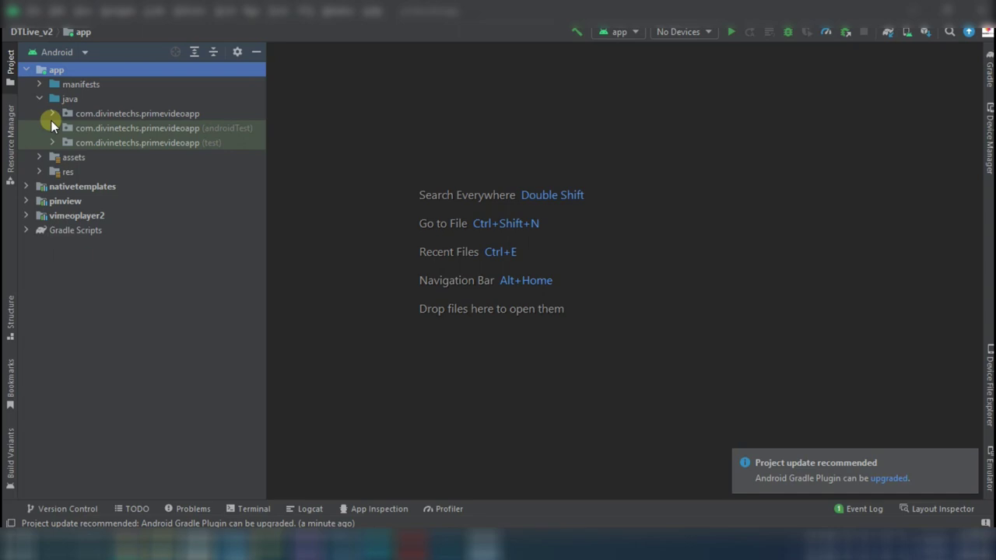
click(51, 115)
click(53, 111)
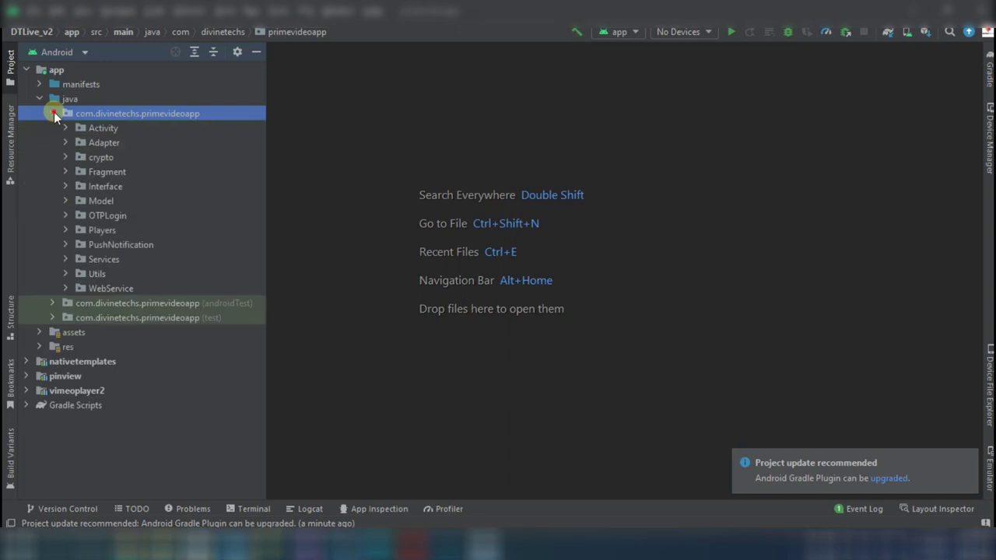
click(53, 113)
click(39, 99)
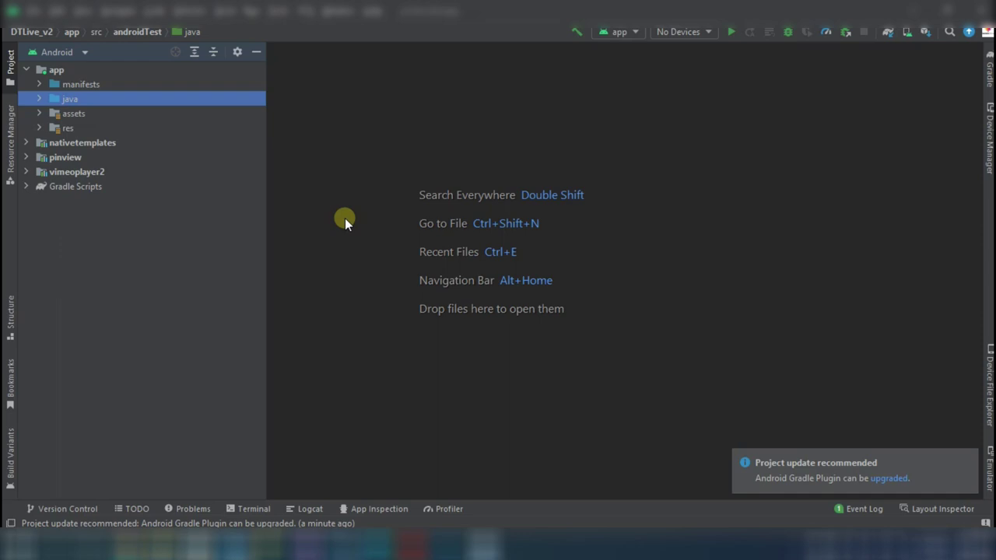
Expand java, com.divinetechs.primevideoapp and its Utils package in the project tree to list the utility classes
click(41, 98)
click(52, 113)
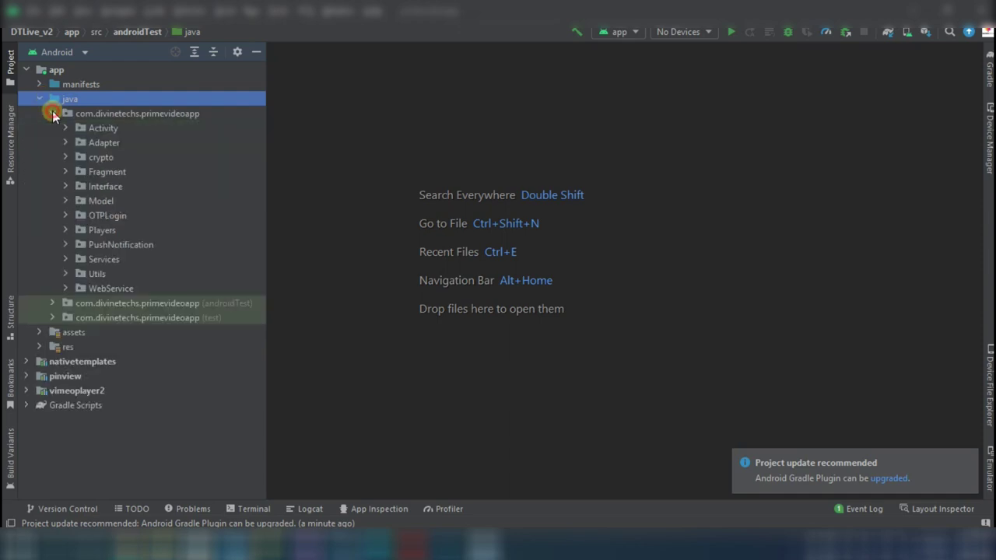
click(62, 275)
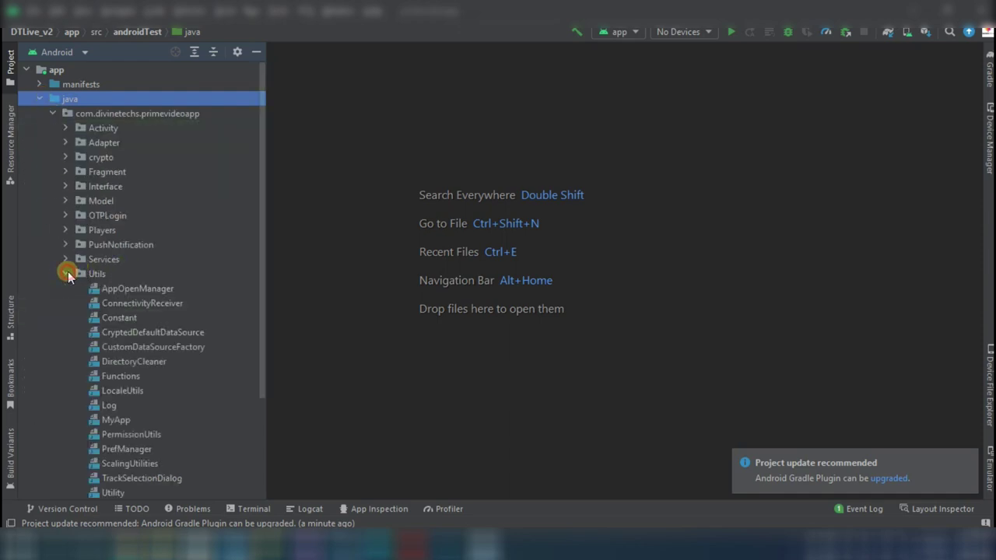
scroll(171, 414, down, 3)
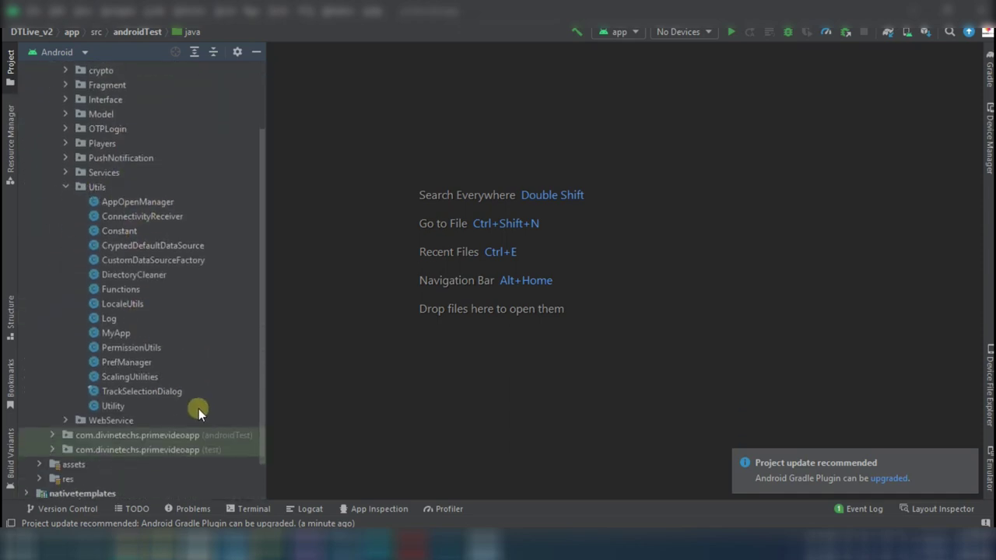
Open the Utility class from the Utils package and look through its code for the API base URL setting
double_click(109, 405)
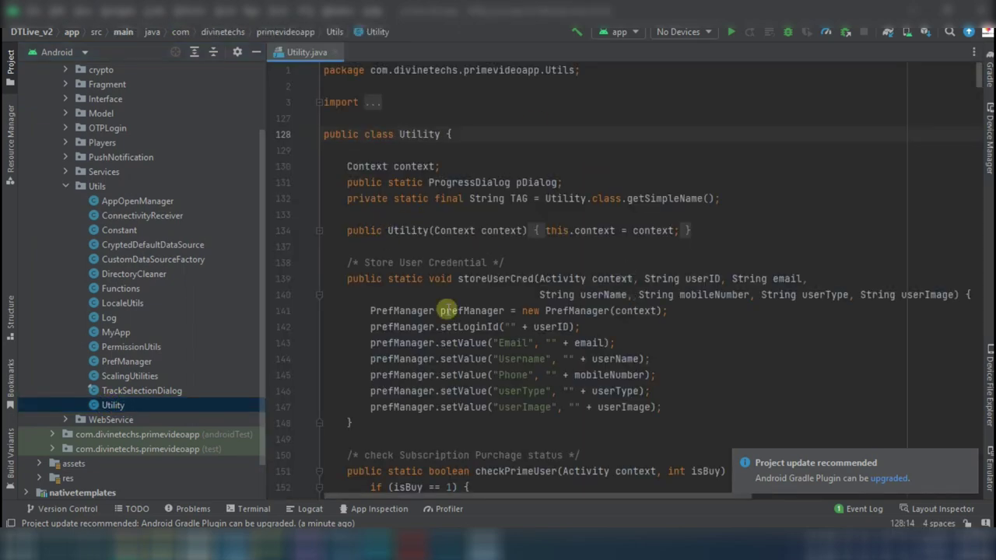
scroll(734, 300, down, 2)
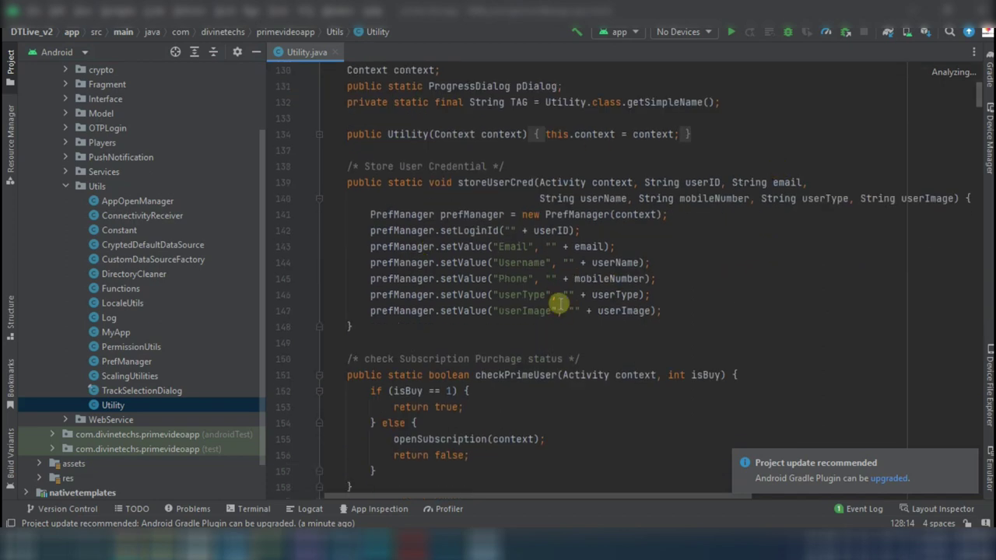
scroll(621, 321, down, 3)
scroll(656, 318, down, 10)
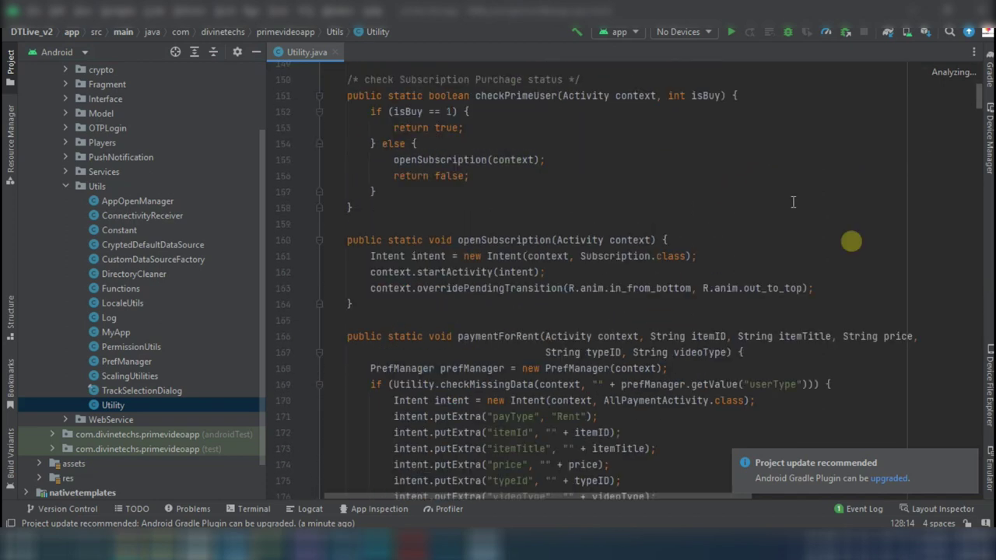
scroll(785, 342, down, 12)
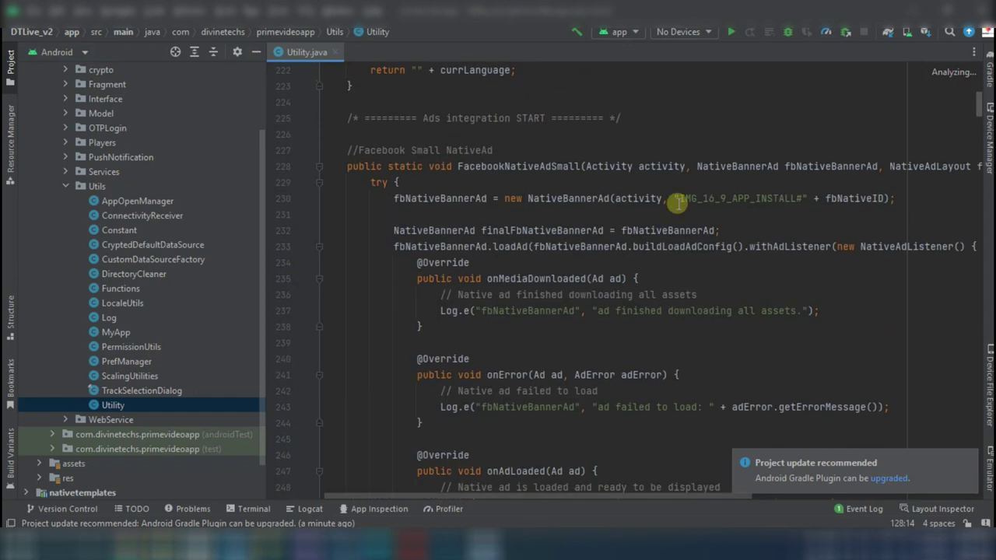
scroll(746, 327, down, 8)
scroll(791, 369, down, 5)
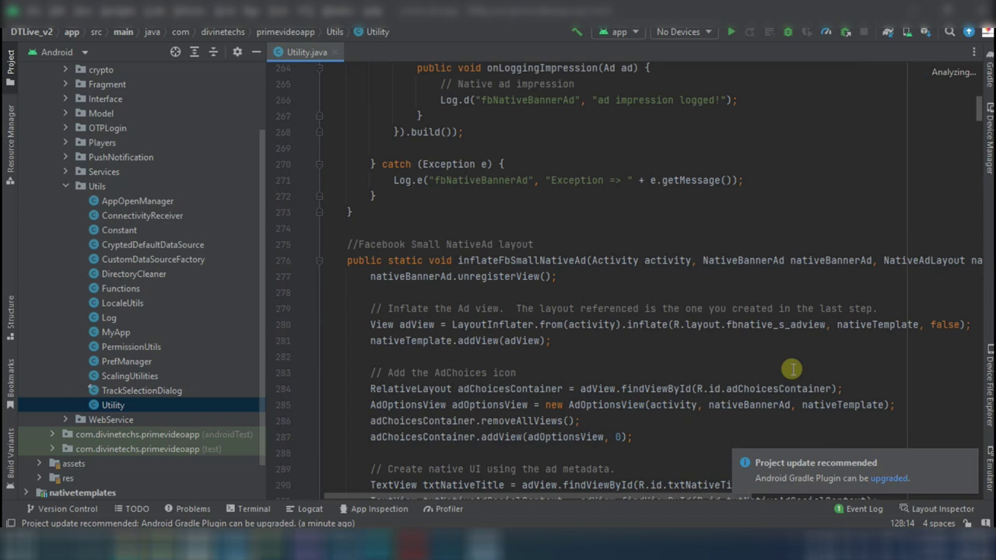
scroll(791, 369, down, 20)
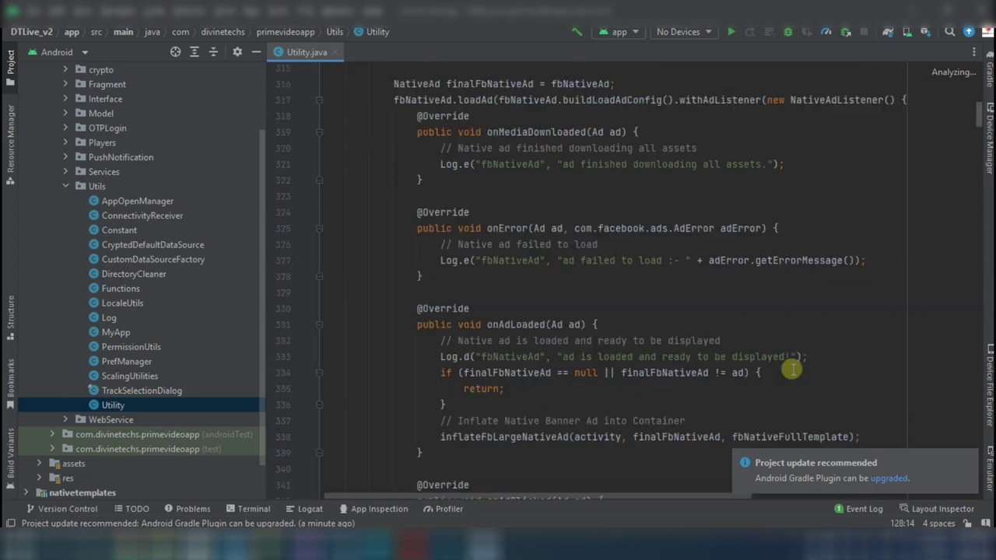
scroll(792, 370, down, 12)
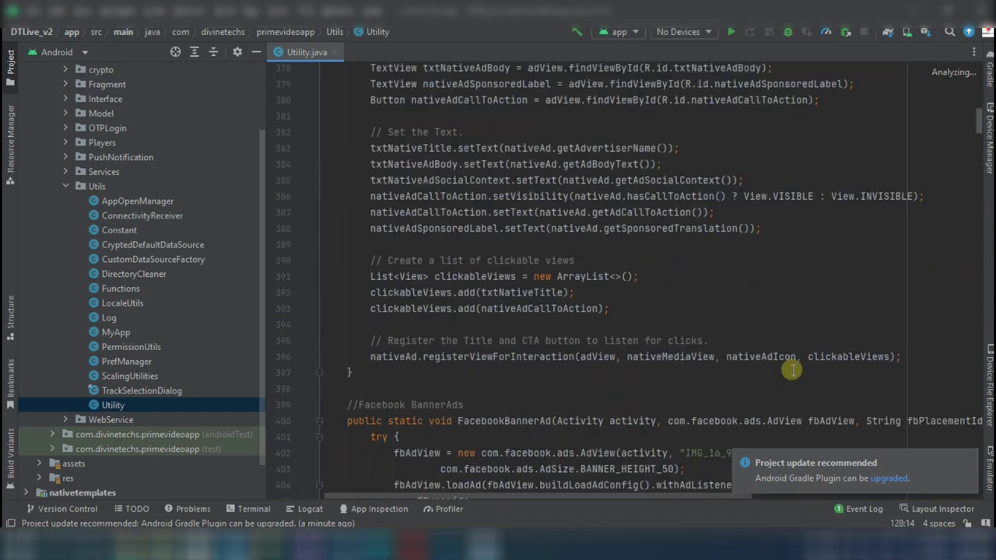
scroll(792, 370, down, 20)
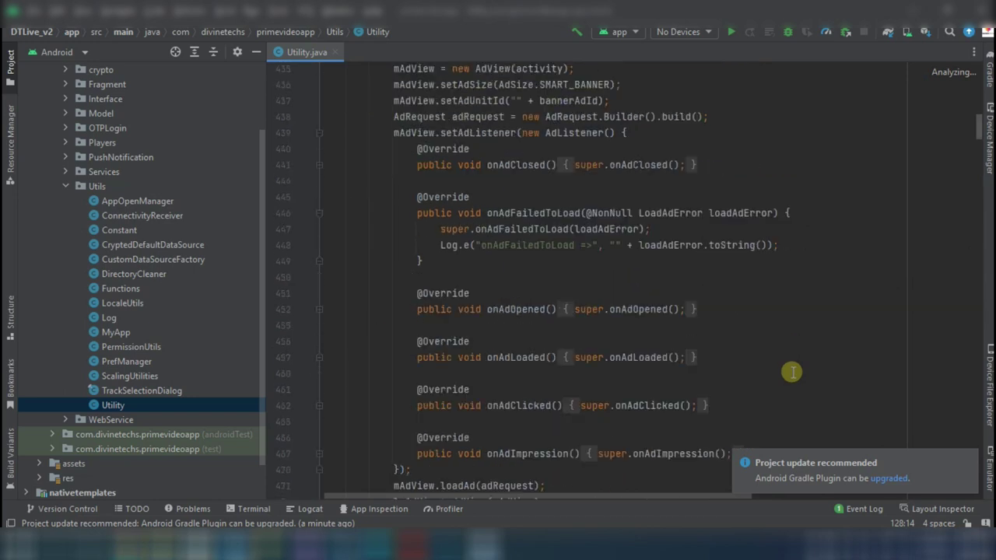
scroll(791, 372, down, 13)
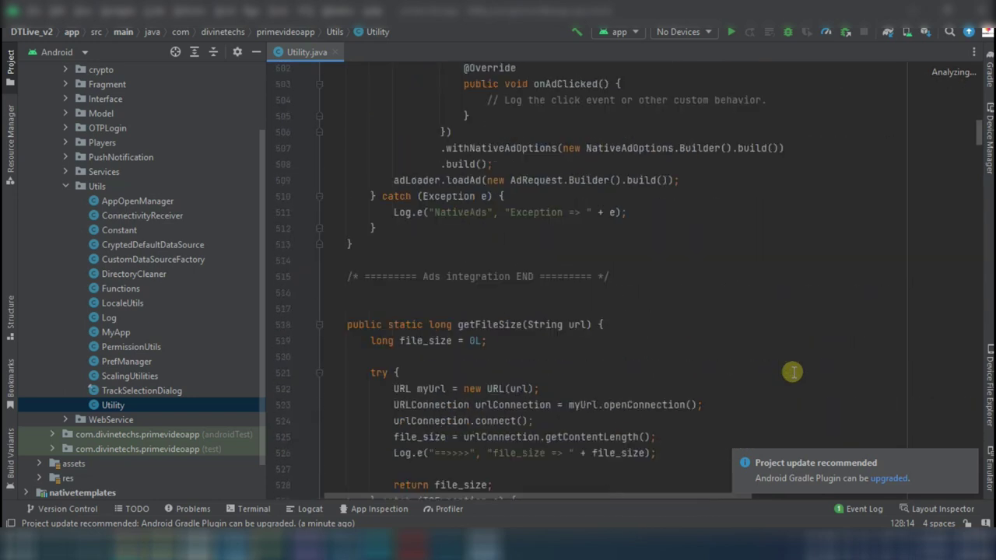
scroll(792, 372, up, 1)
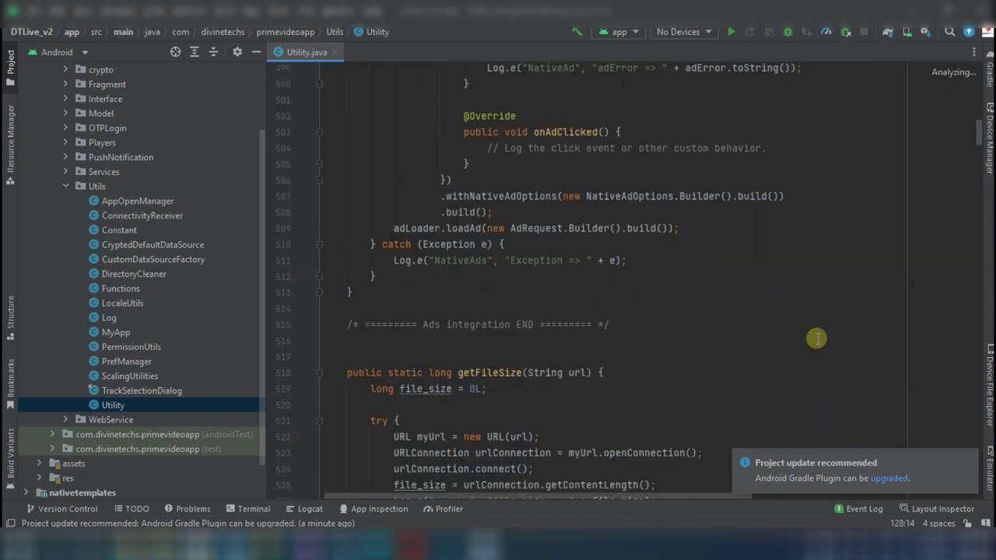
Open the Constant class at its BASE_URL line and check the documentation's base URL example in the browser
double_click(131, 230)
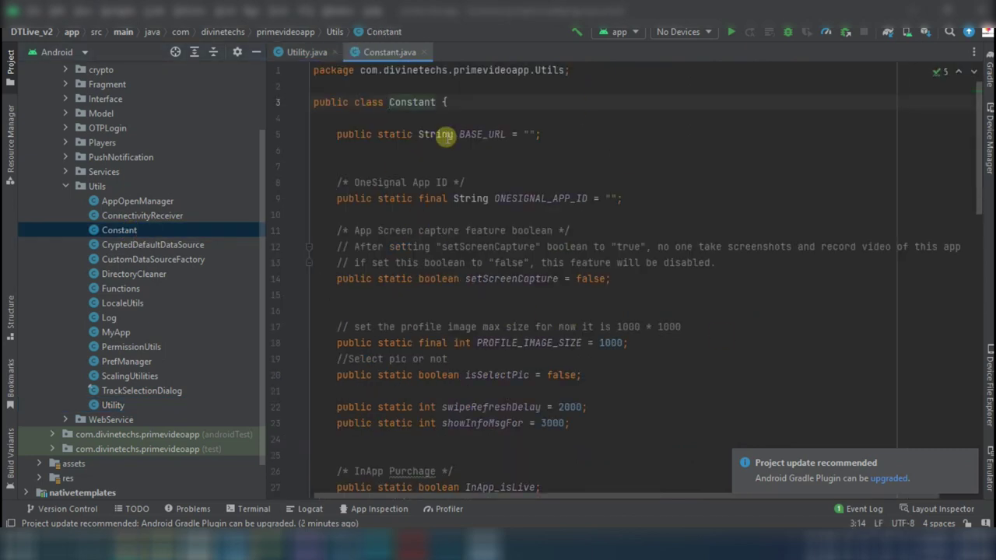
click(528, 134)
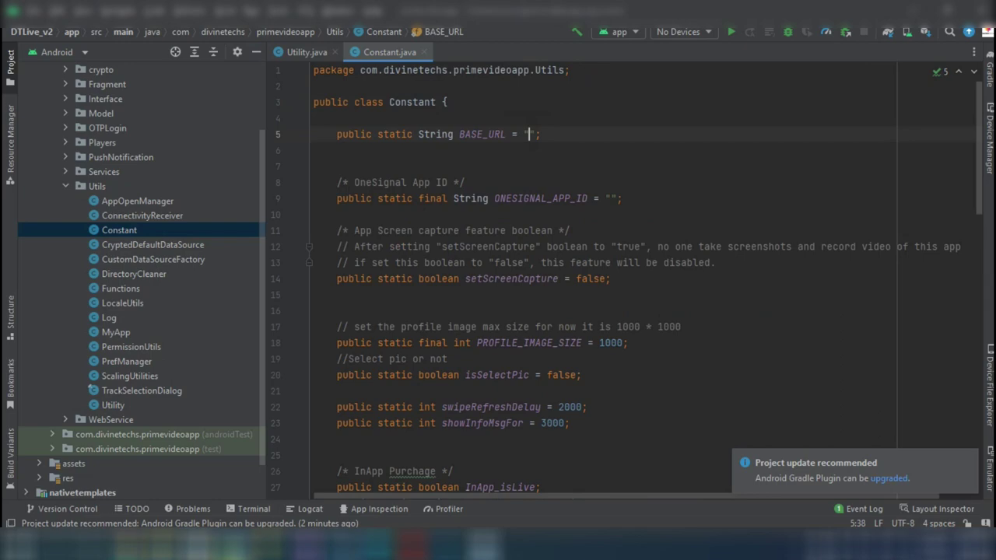
click(244, 496)
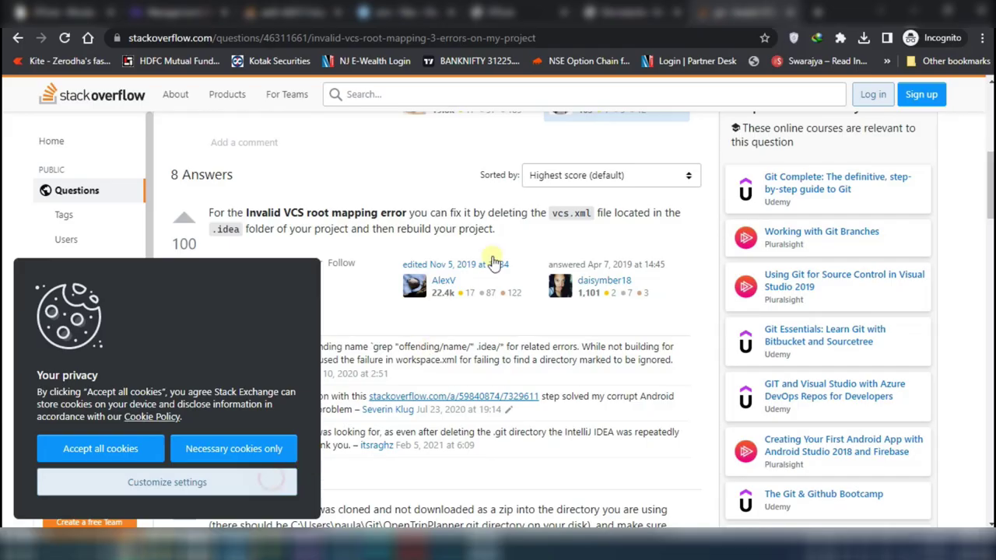
click(634, 12)
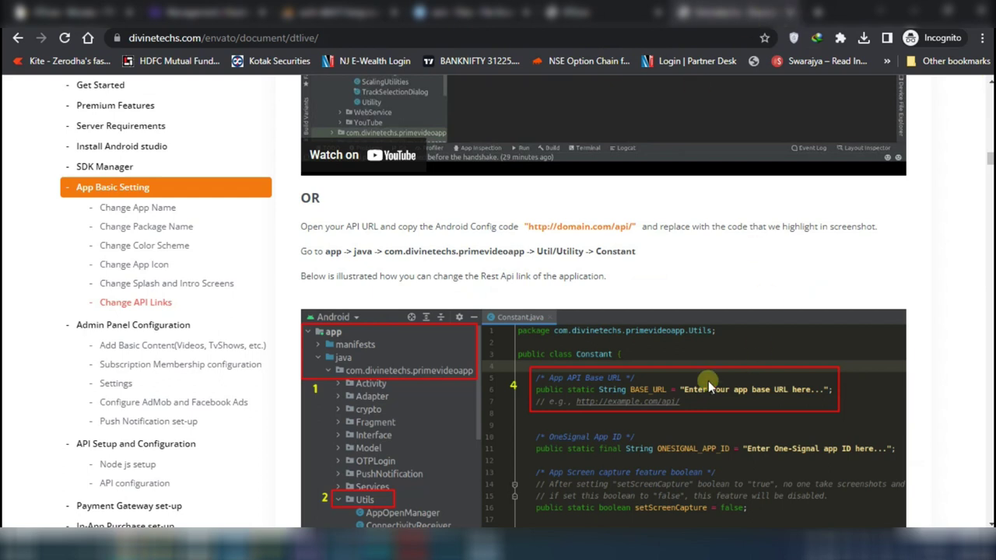
click(907, 12)
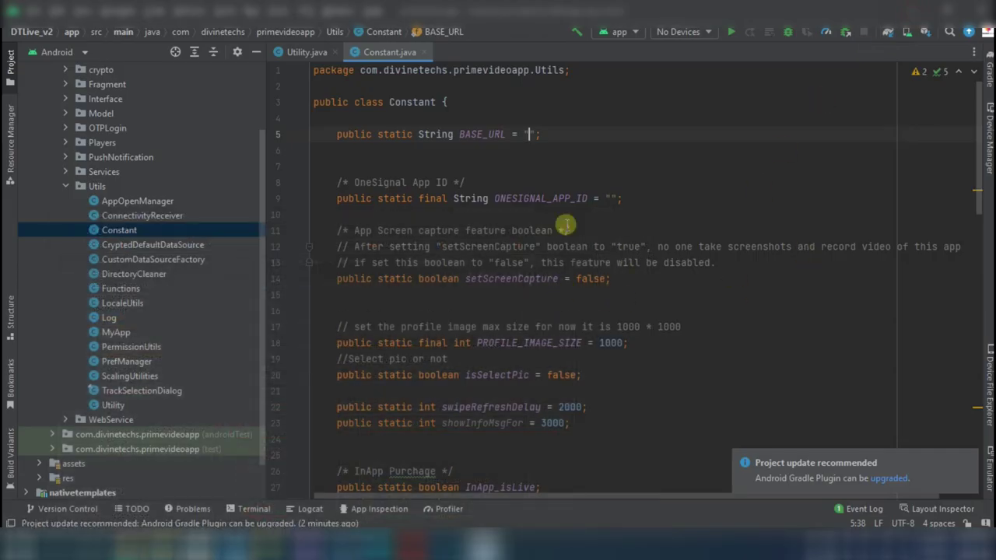
right_click(530, 132)
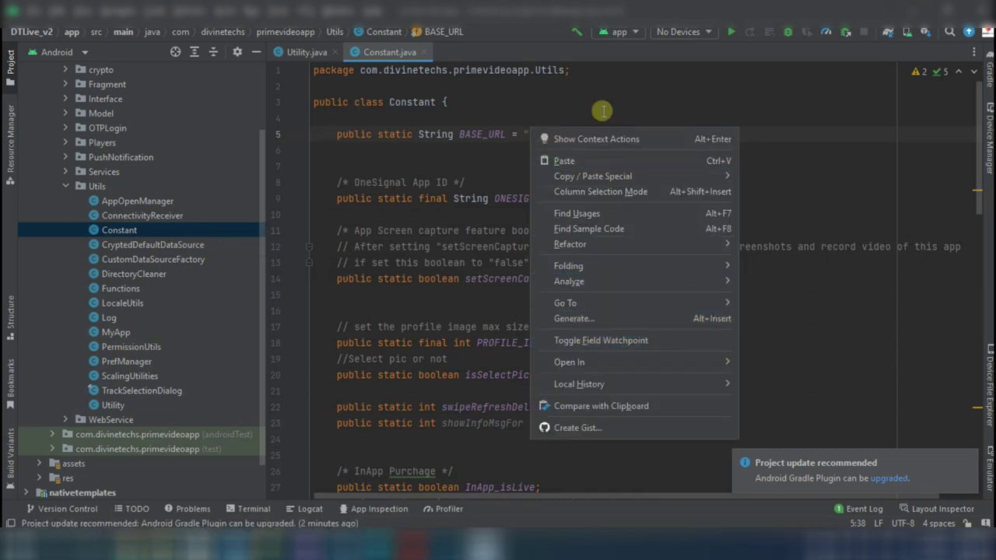
click(555, 160)
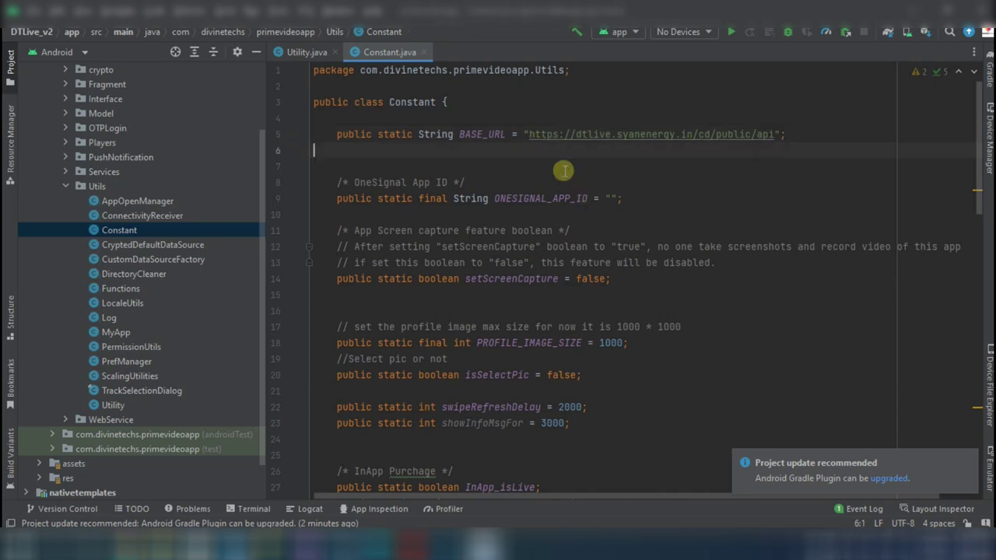
click(534, 134)
drag(535, 133, 775, 135)
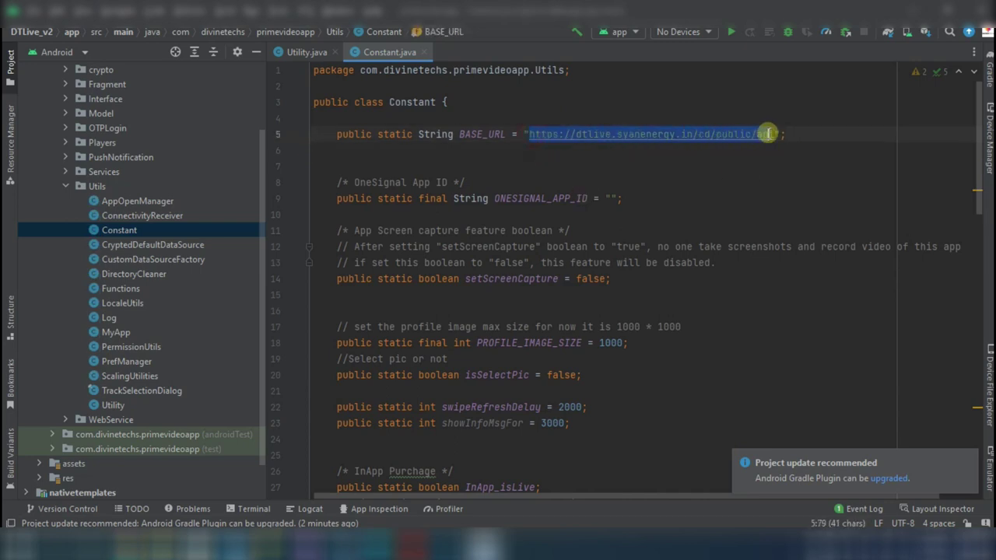
click(755, 134)
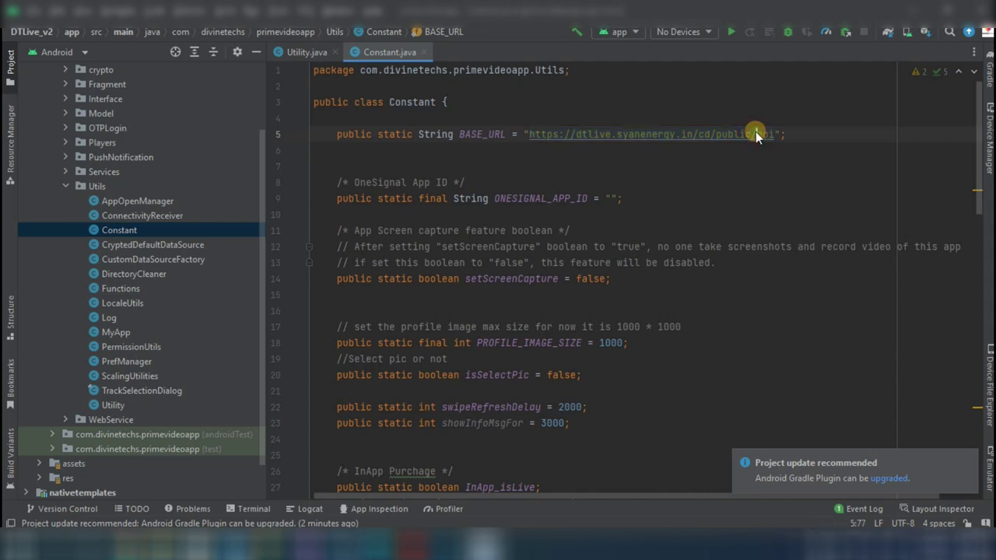
drag(576, 134, 688, 133)
click(793, 140)
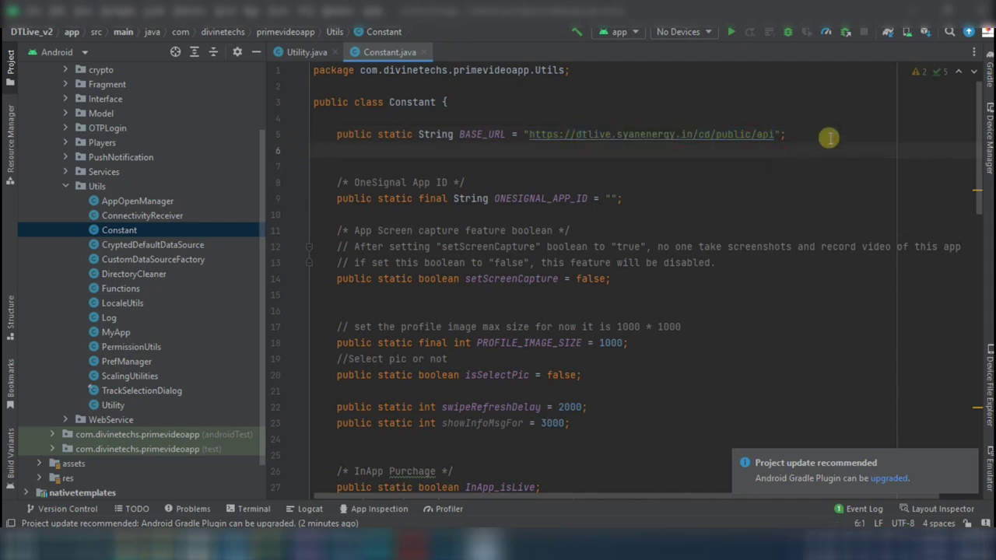
click(766, 221)
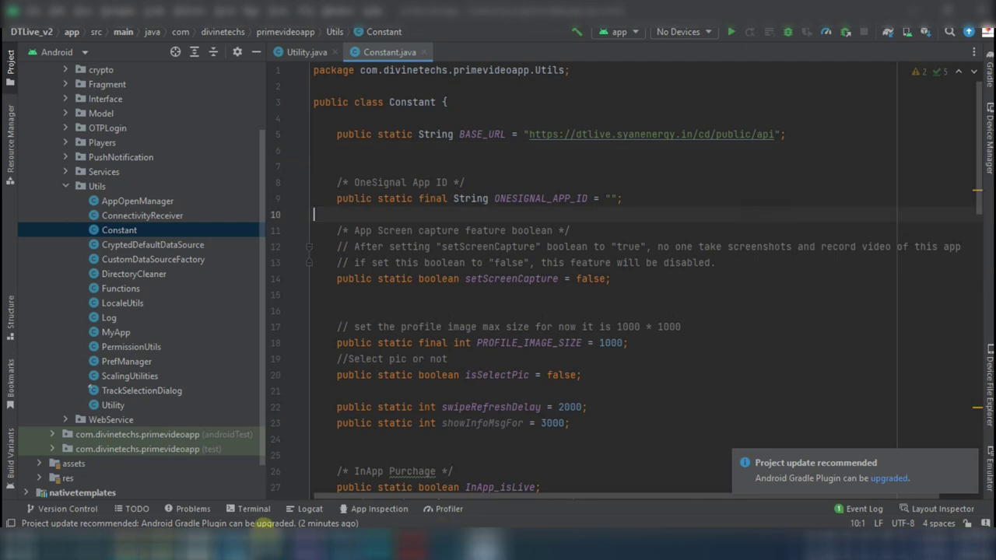
Switch to the browser documentation and read from the API link instructions through Add Basic Content to Node Js Setup
mouse_move(124, 541)
click(239, 508)
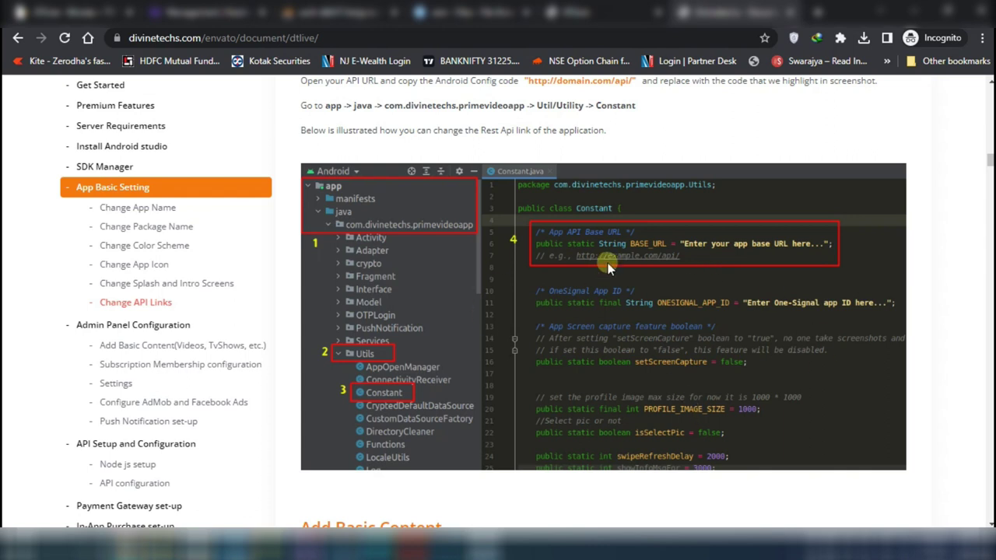
scroll(572, 254, down, 2)
scroll(572, 254, down, 2)
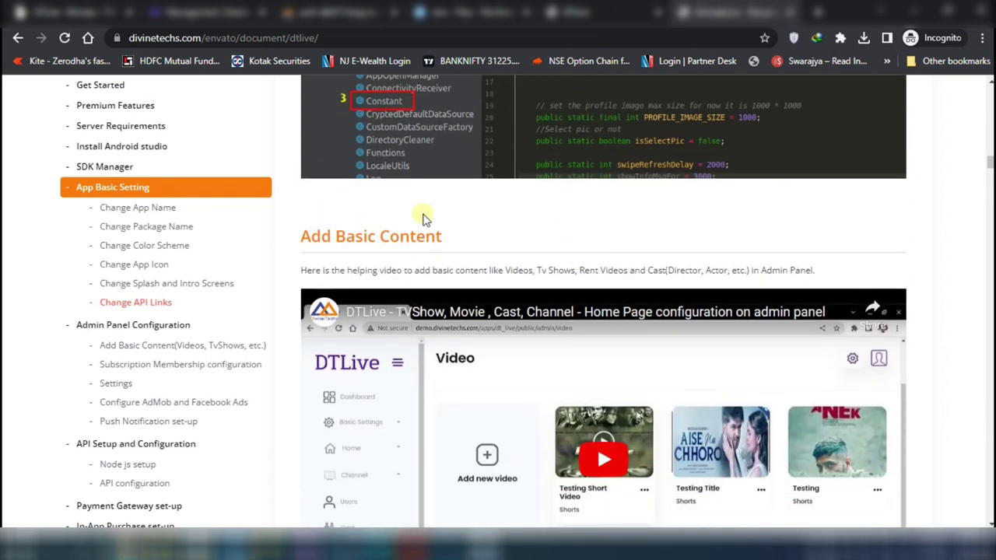
drag(300, 237, 506, 238)
click(690, 237)
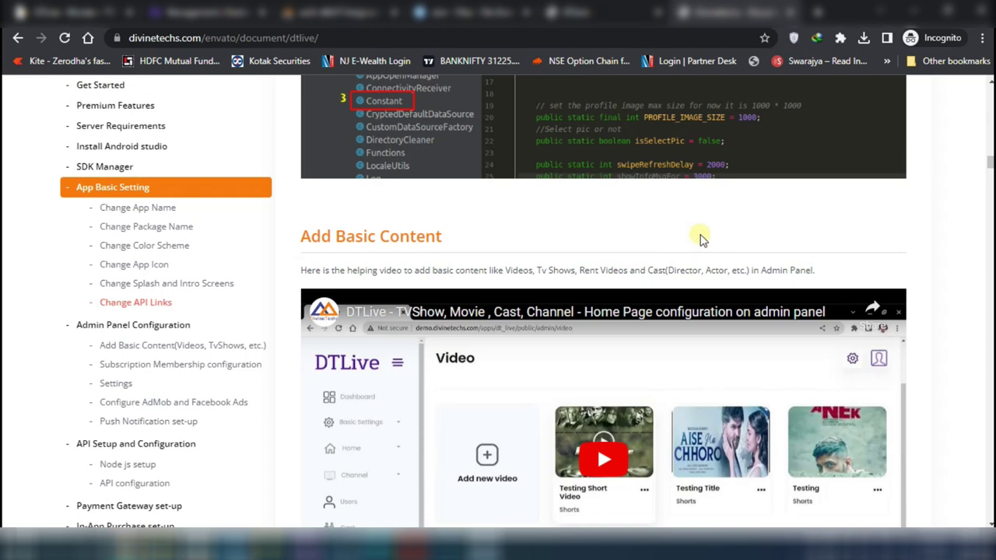
scroll(583, 311, down, 6)
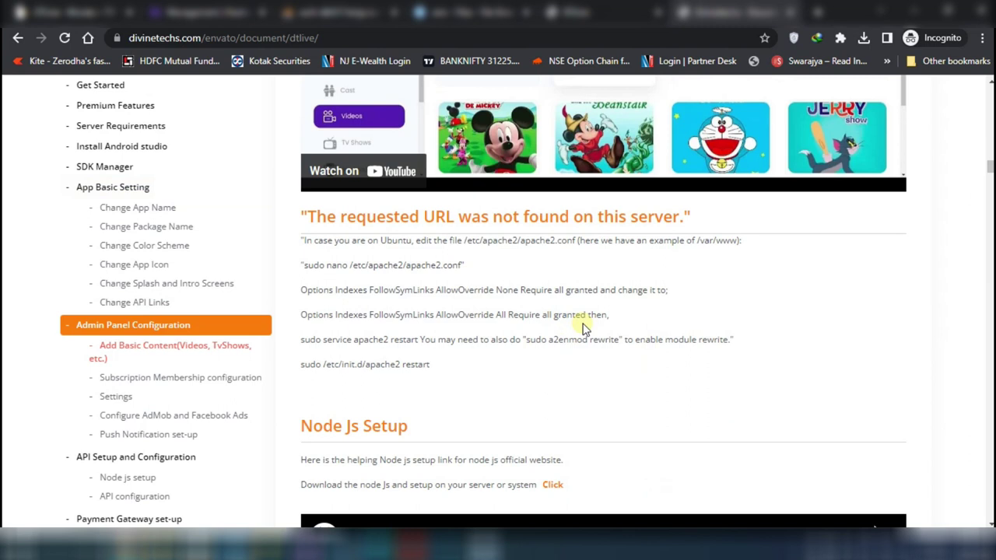
scroll(585, 328, up, 4)
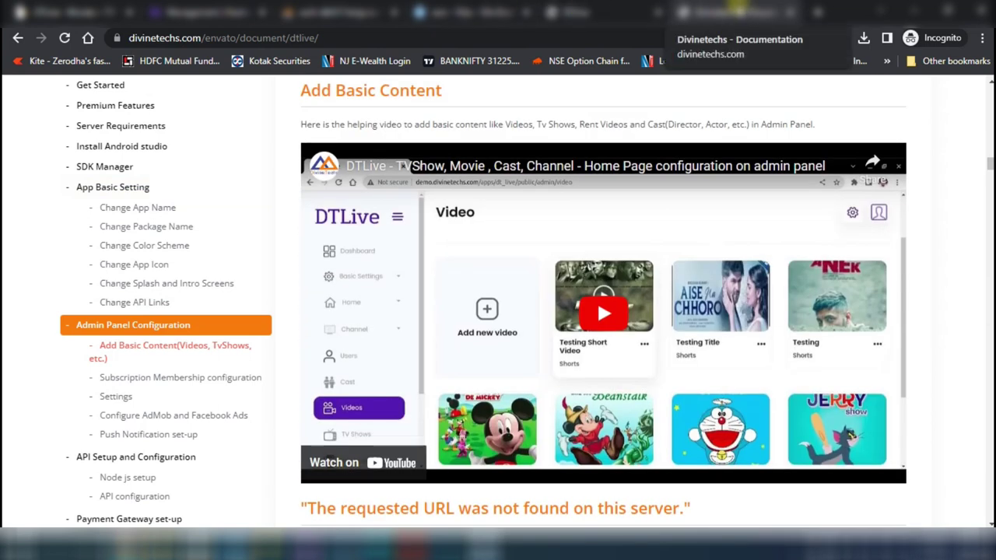
View the DTLive admin login page, and return to Android Studio to review the BASE_URL line and the run log
click(584, 11)
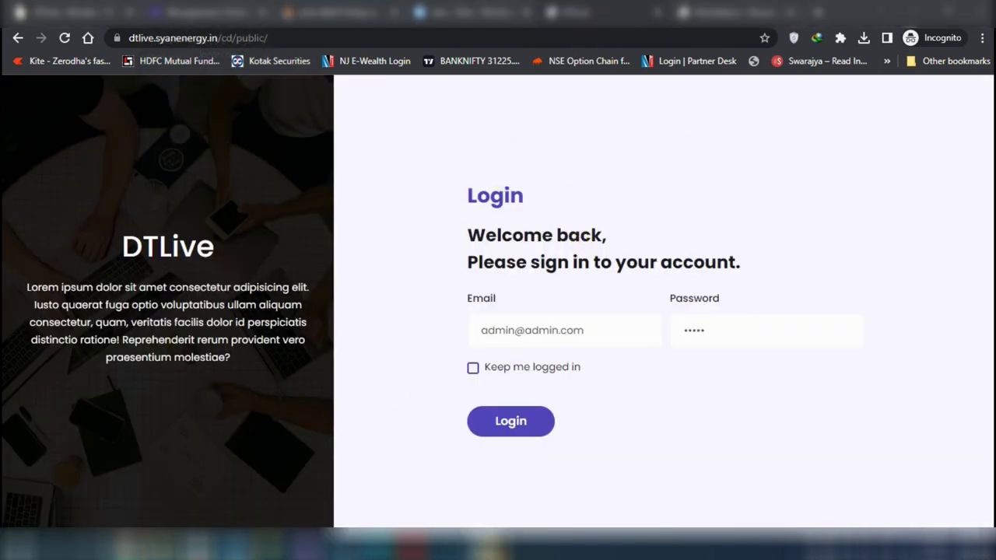
key(alt+Tab)
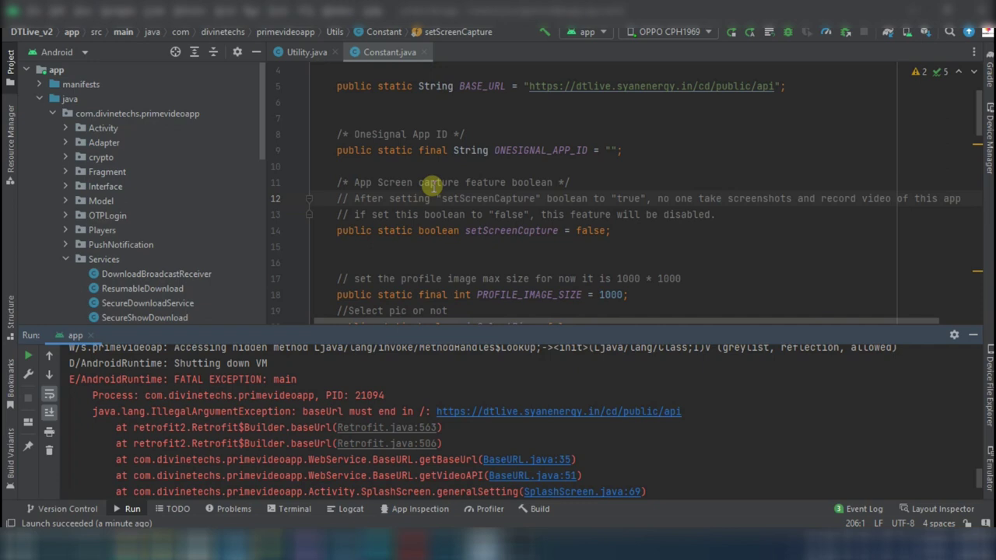
scroll(636, 199, up, 1)
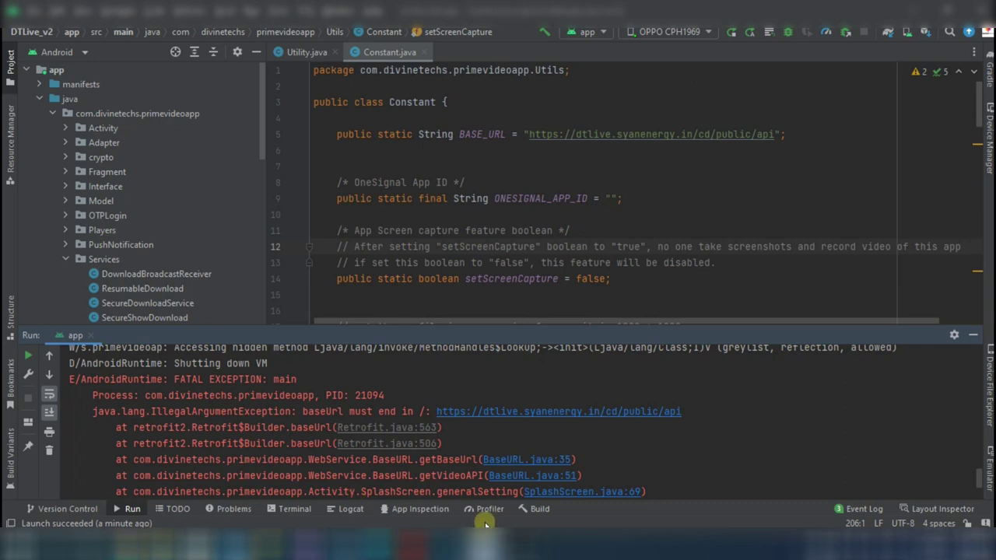
Switch to the browser documentation and read the database and API port configuration and database connection sections
mouse_move(125, 549)
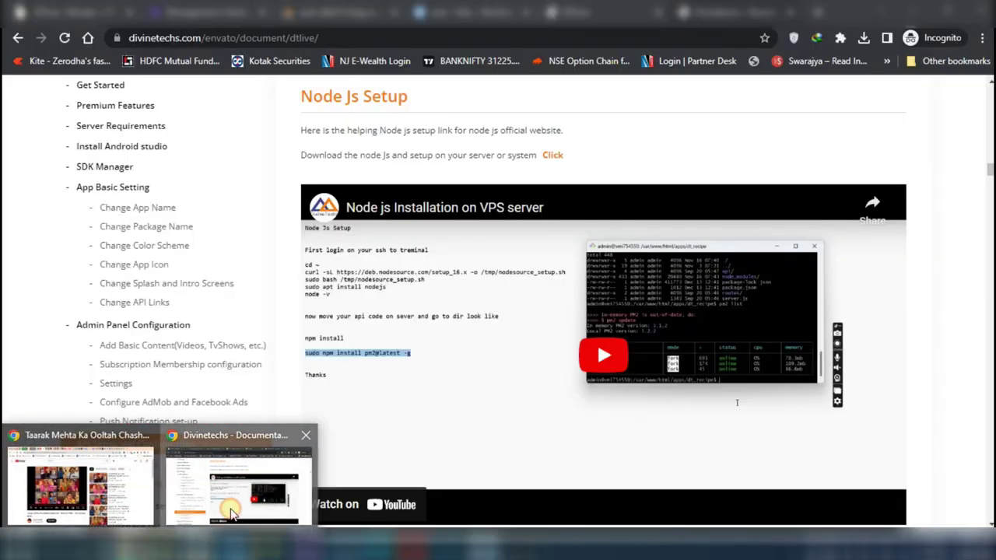
click(231, 514)
scroll(632, 148, down, 4)
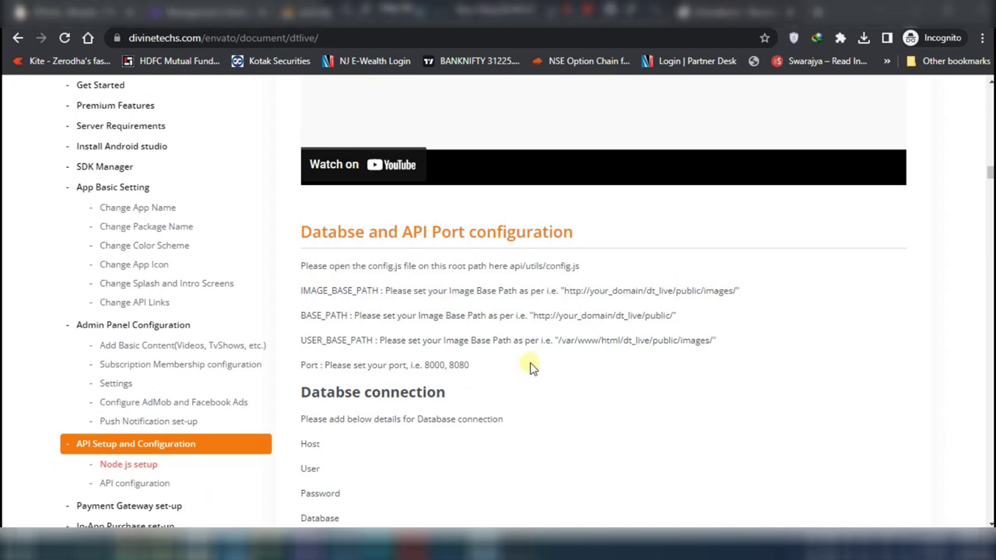
scroll(629, 385, down, 3)
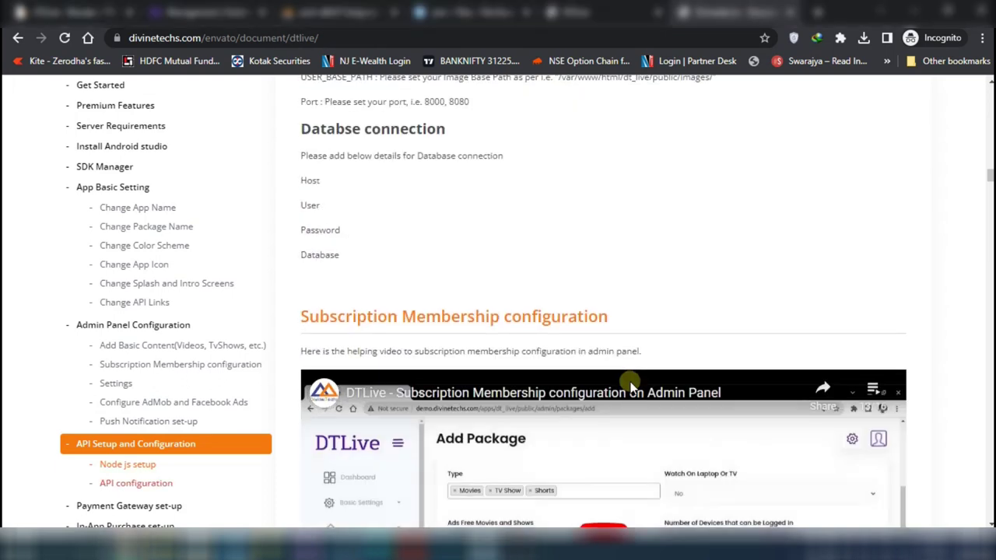
scroll(630, 383, up, 1)
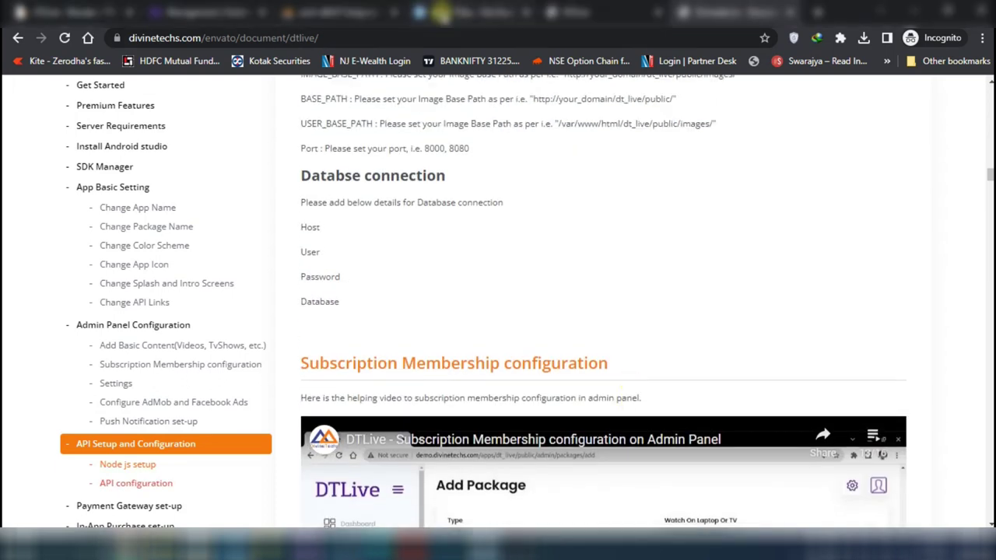
click(440, 12)
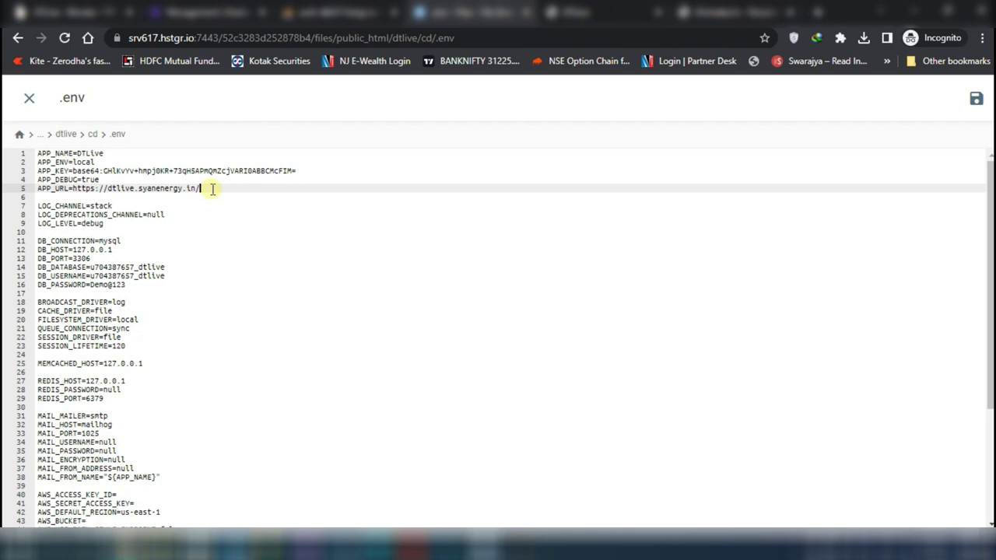
key(ctrl+z)
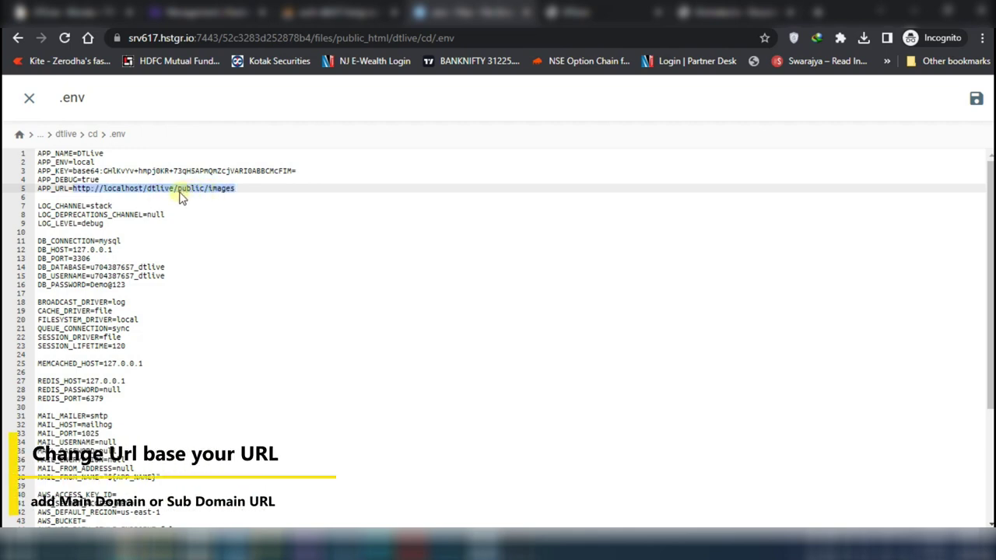
click(178, 192)
drag(178, 193, 99, 192)
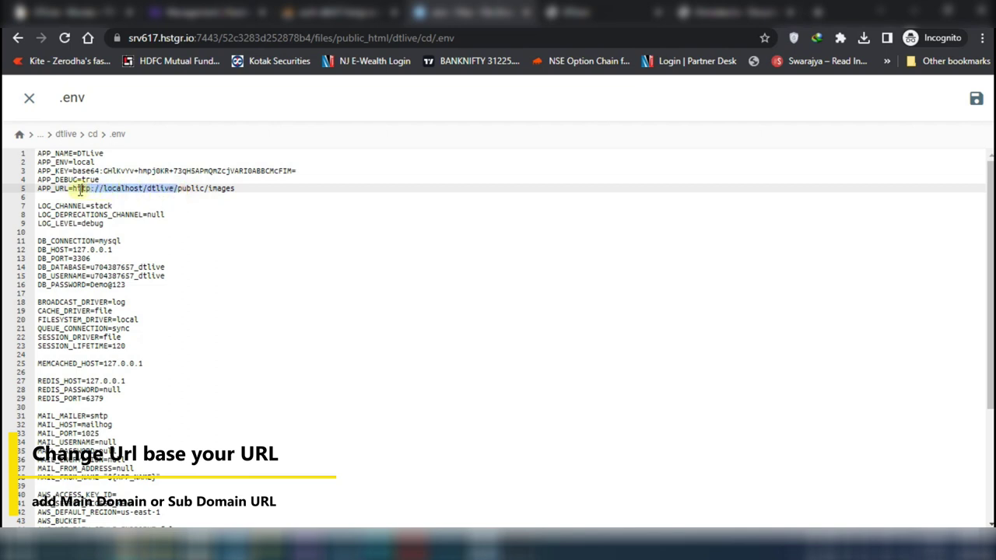
drag(78, 193, 76, 193)
text(https://dtlive.syanenergy.in/cd/public/api)
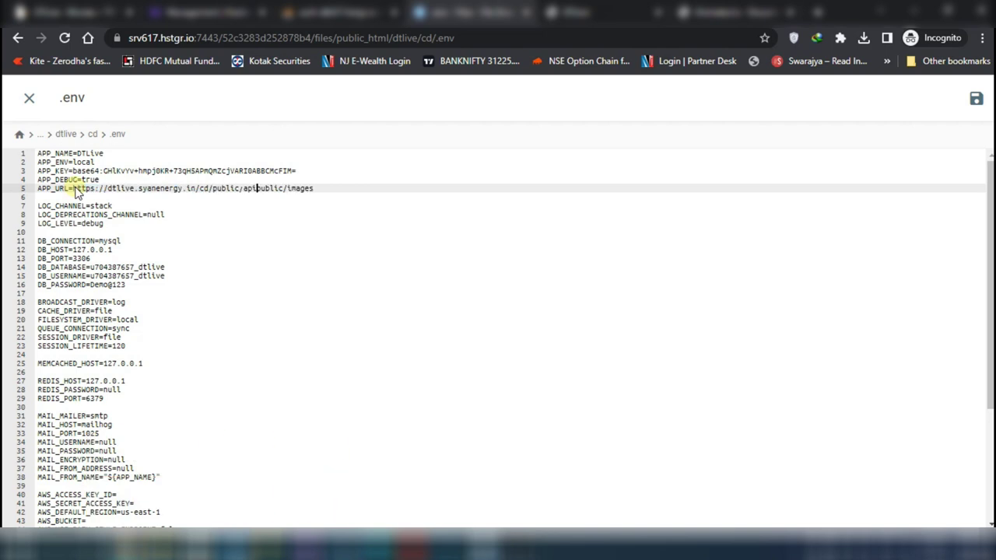
key(BackSpace)
key(BackSpace)
key(BackSpace)
key(BackSpace)
key(BackSpace)
key(BackSpace)
key(BackSpace)
key(BackSpace)
key(BackSpace)
key(BackSpace)
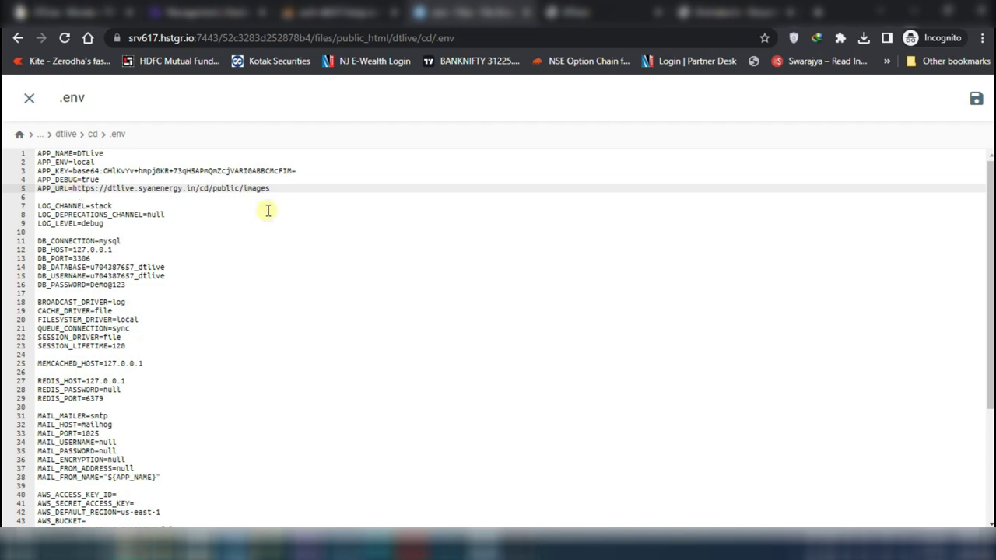
click(331, 208)
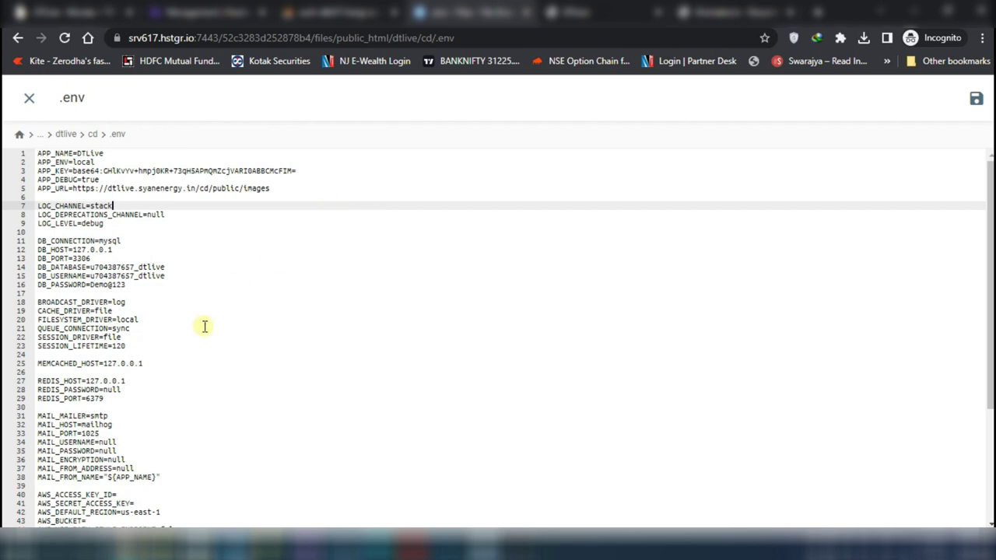
scroll(238, 397, down, 5)
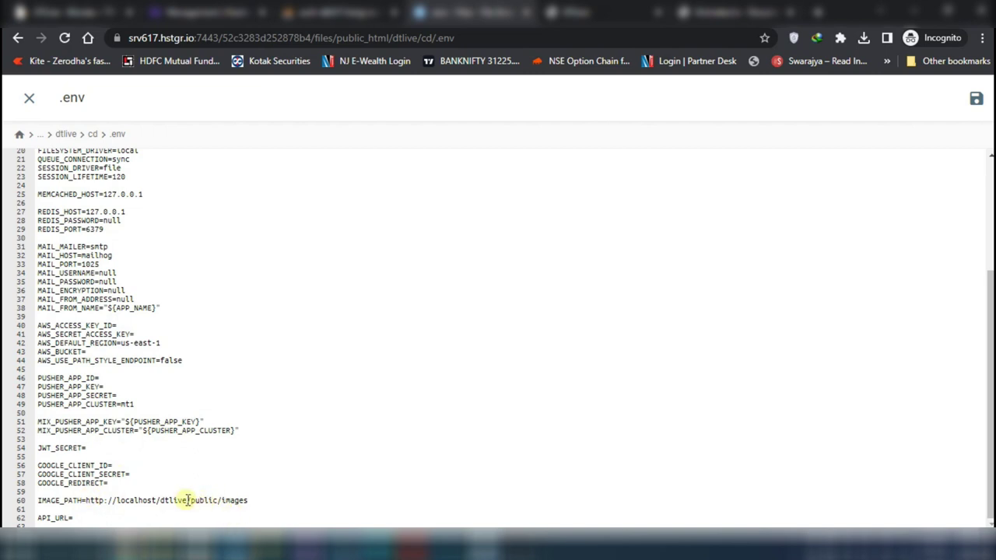
drag(188, 500, 94, 502)
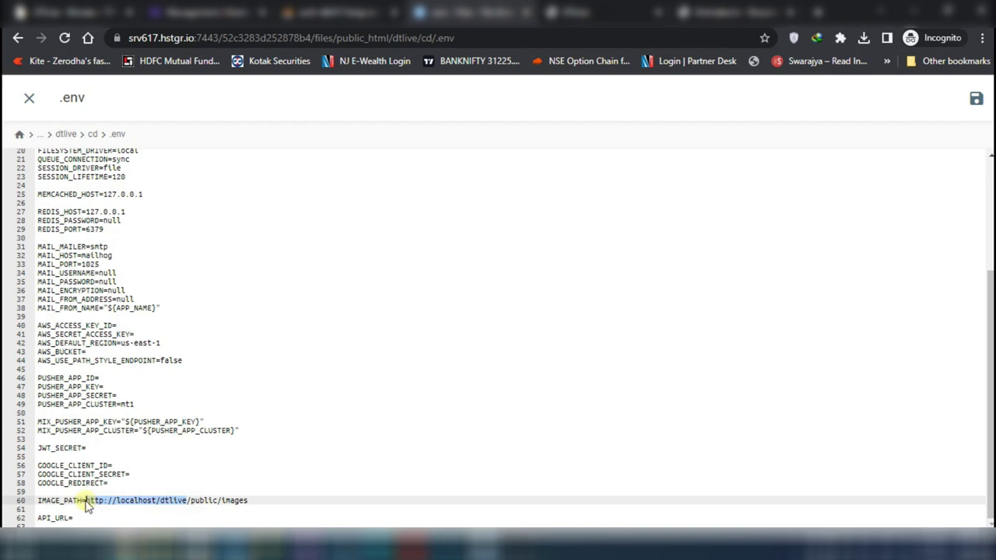
text(https://dtlive.syanenergy.in/cd/public/api)
key(BackSpace)
key(BackSpace)
key(BackSpace)
key(BackSpace)
key(BackSpace)
key(BackSpace)
key(BackSpace)
key(BackSpace)
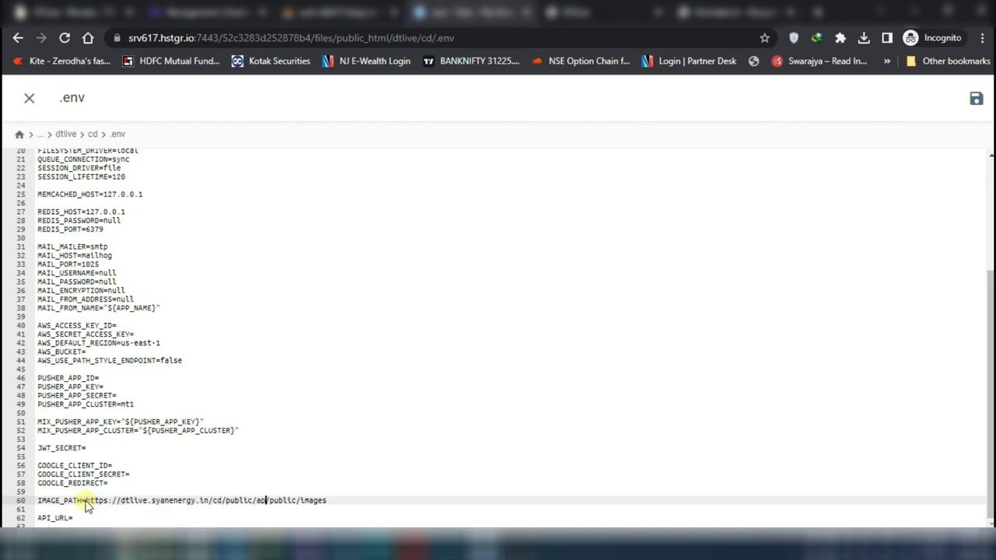
key(BackSpace)
key(BackSpace)
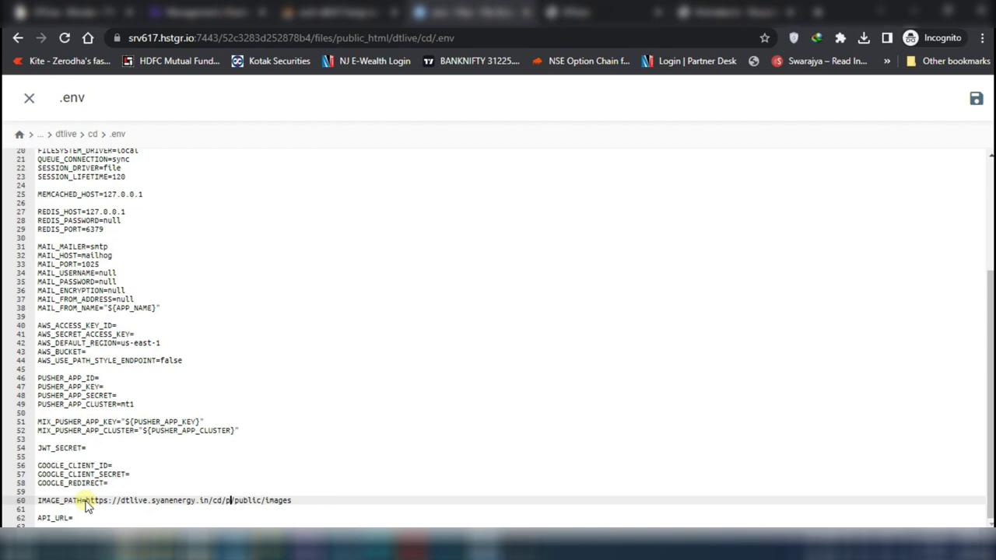
key(BackSpace)
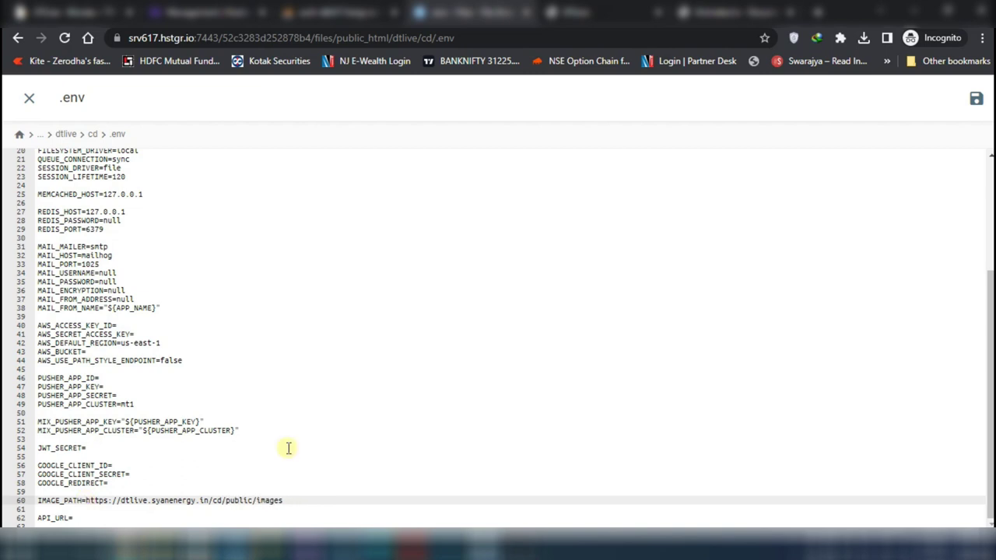
click(322, 421)
Review the database connection lines in the .env file and try to save the file
scroll(322, 421, up, 4)
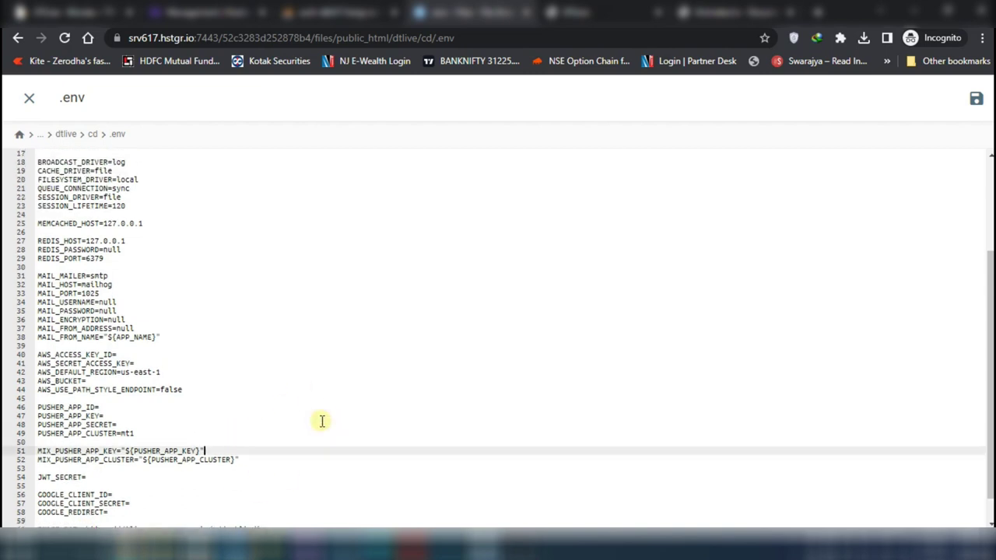
scroll(322, 421, up, 2)
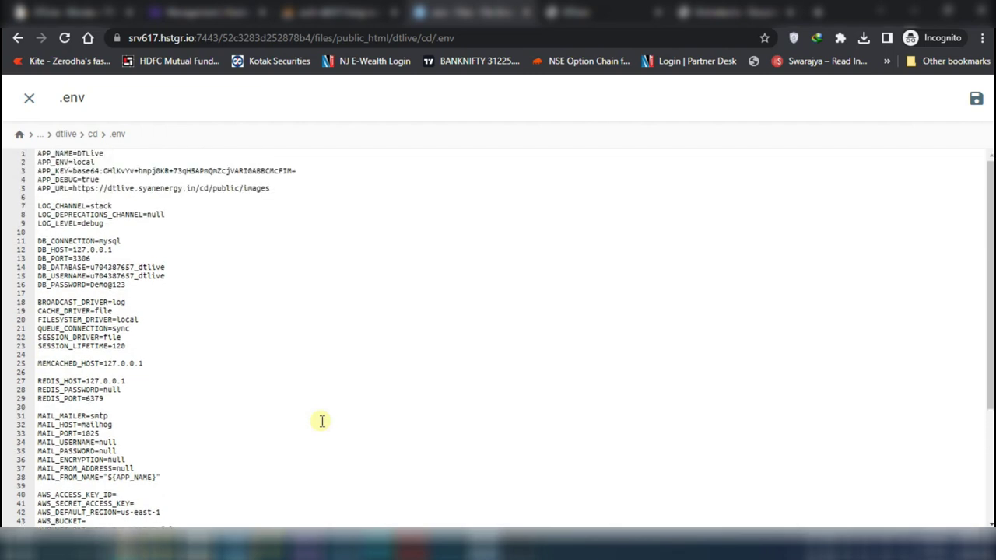
click(113, 258)
click(147, 237)
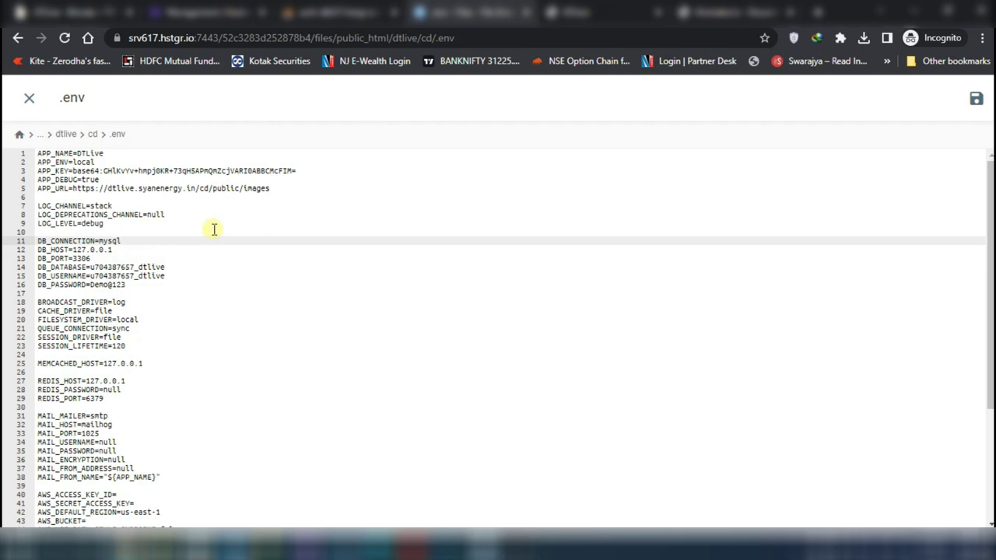
click(977, 99)
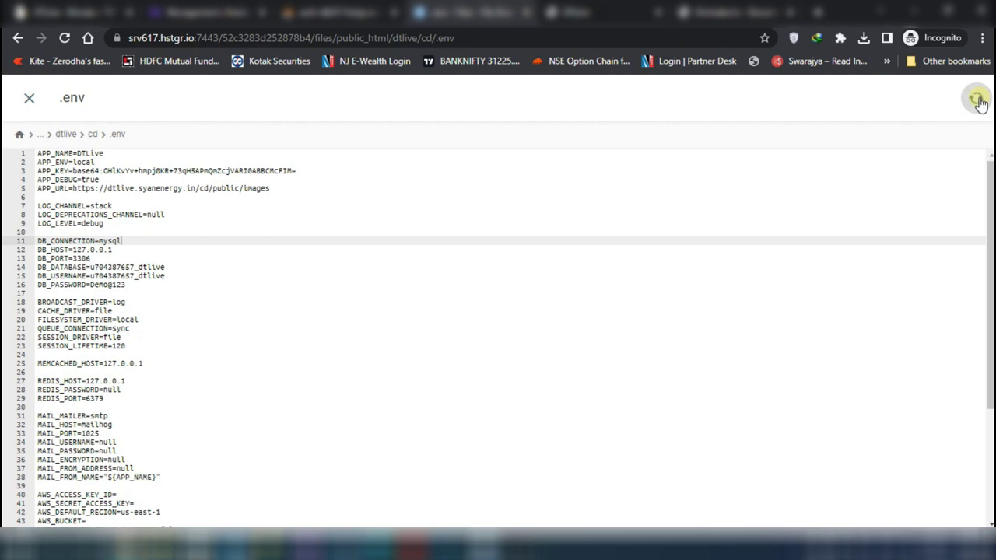
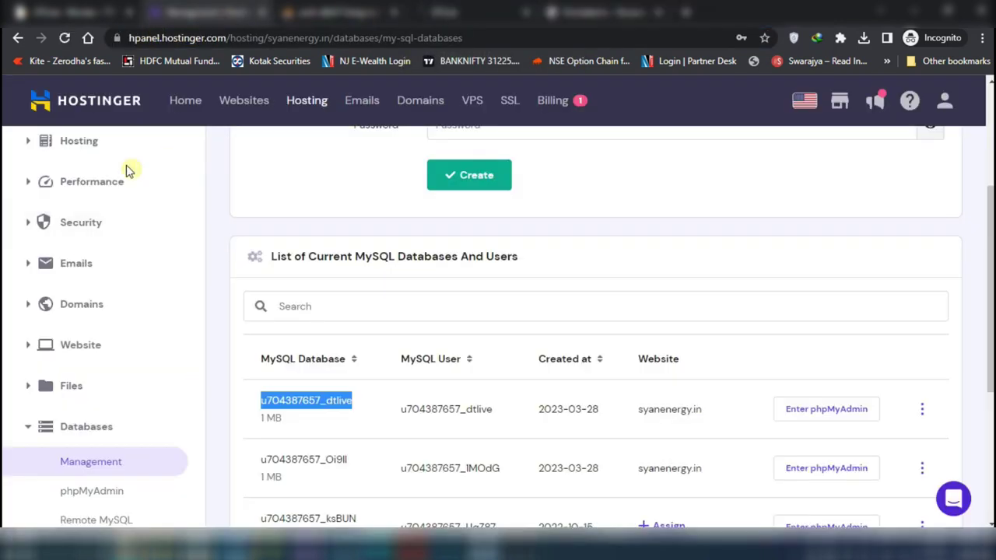
Open Hostinger's File Manager for syanenergy.in and reopen the .env file in public_html/dtlive/cd
click(78, 386)
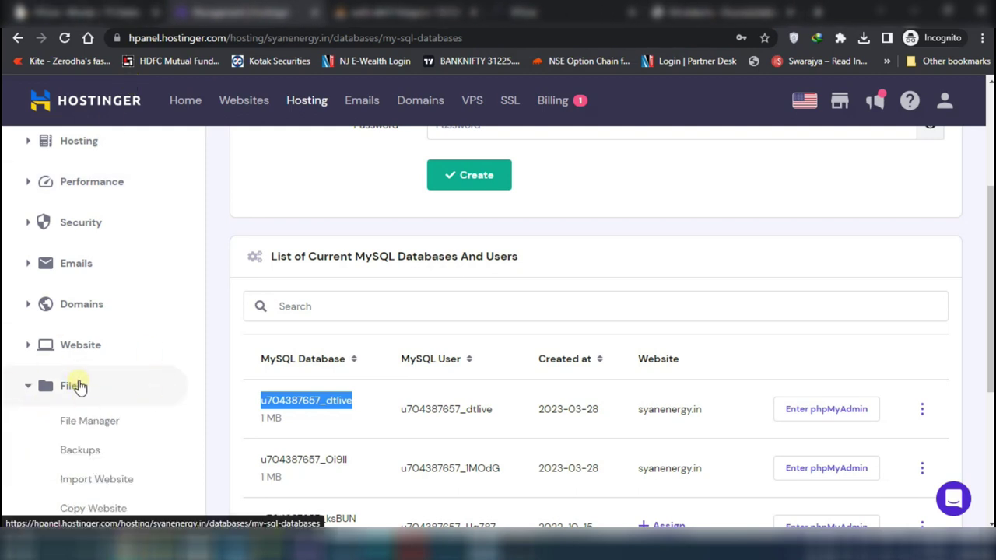
click(100, 425)
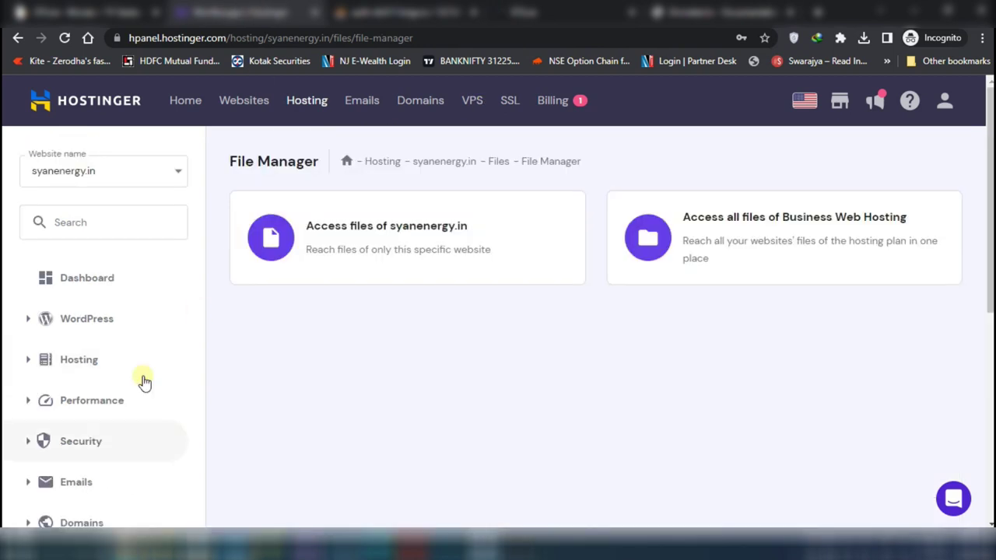
click(365, 268)
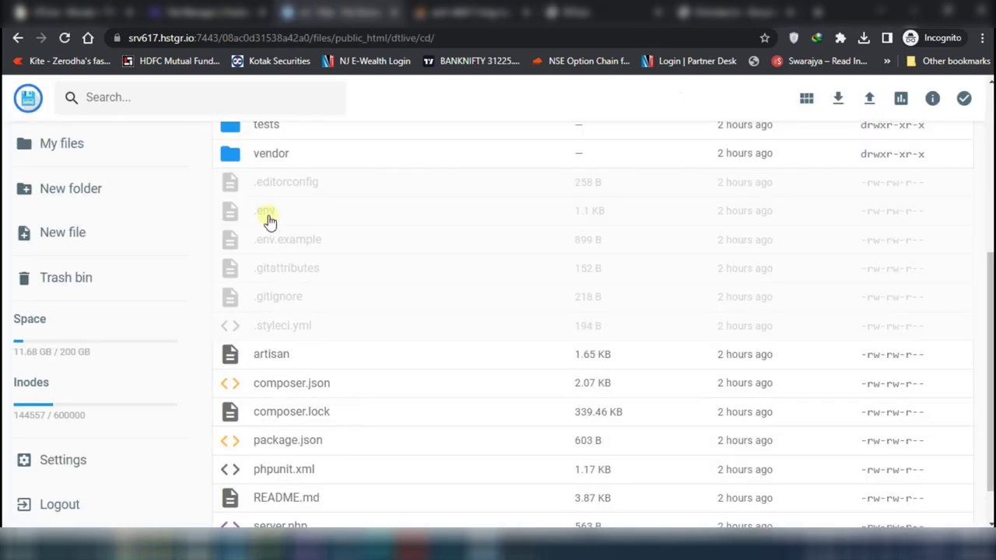
click(269, 220)
click(269, 220)
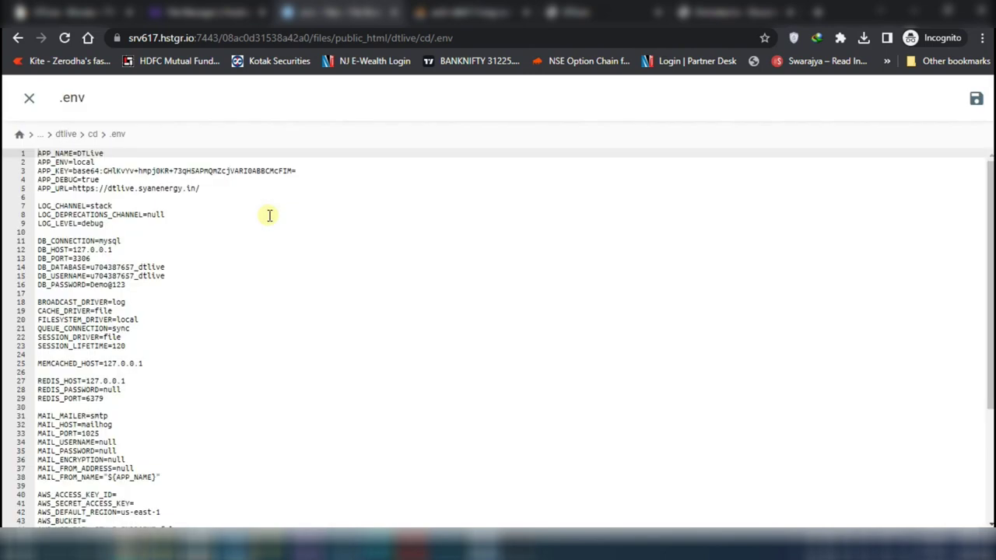
click(207, 190)
drag(205, 190, 71, 189)
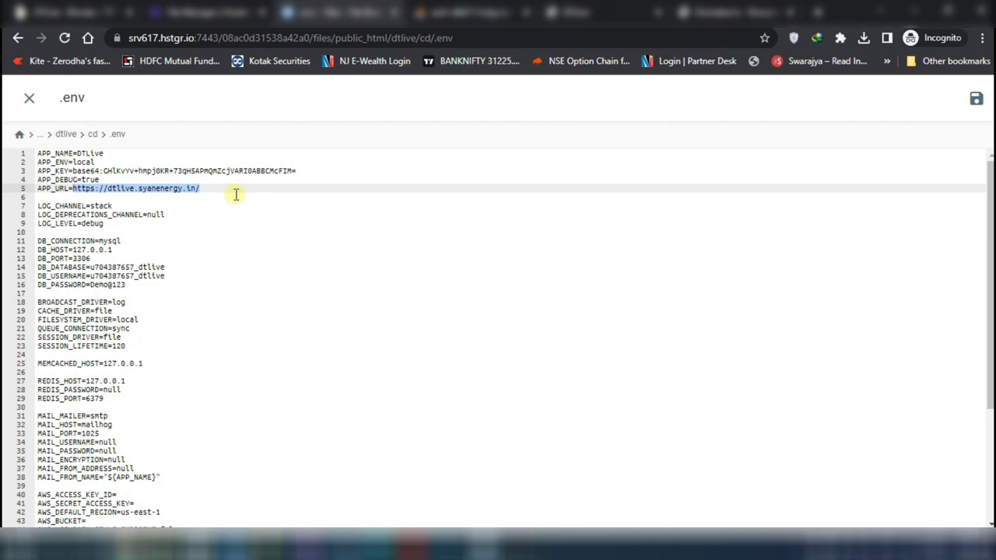
text(https://dtlive.syanenergy.in/cd/public/api)
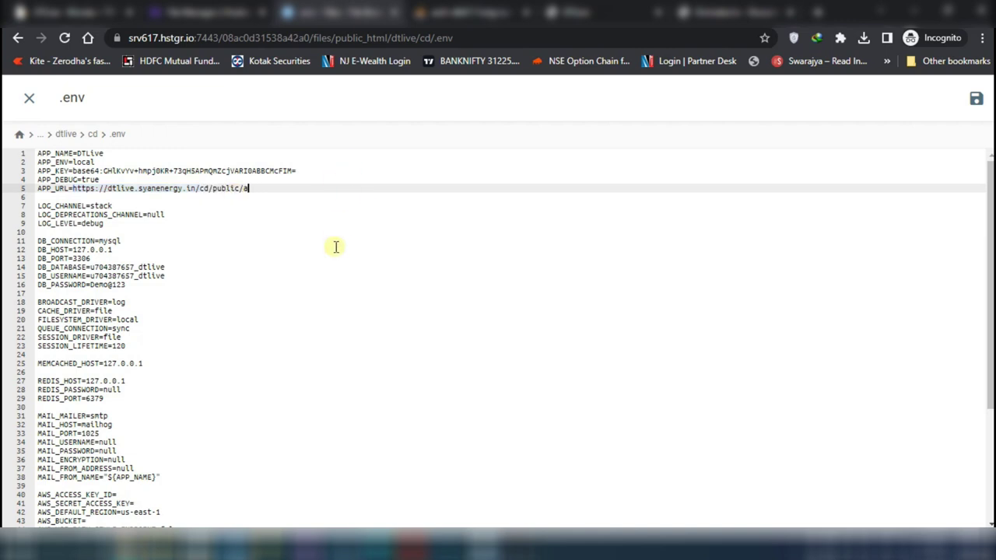
scroll(420, 366, down, 3)
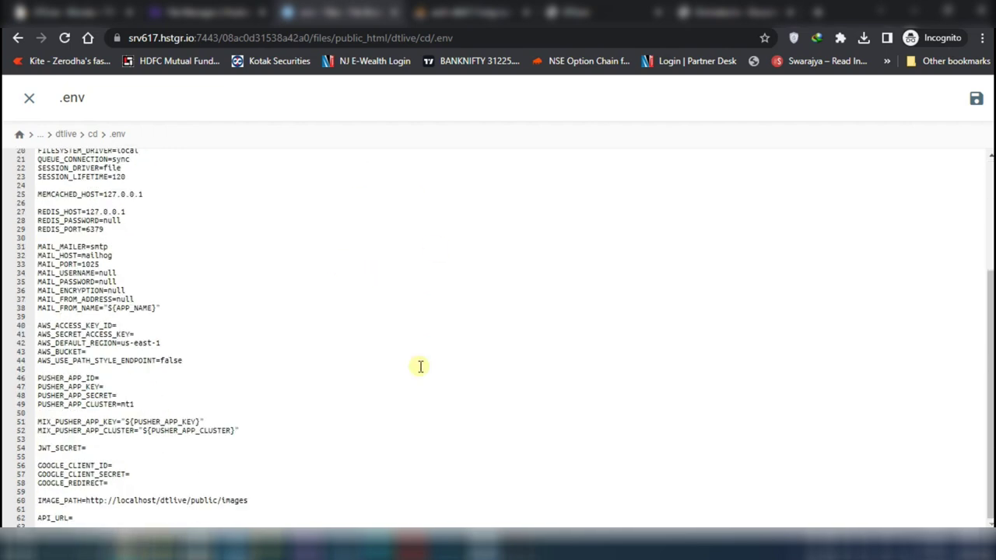
click(251, 506)
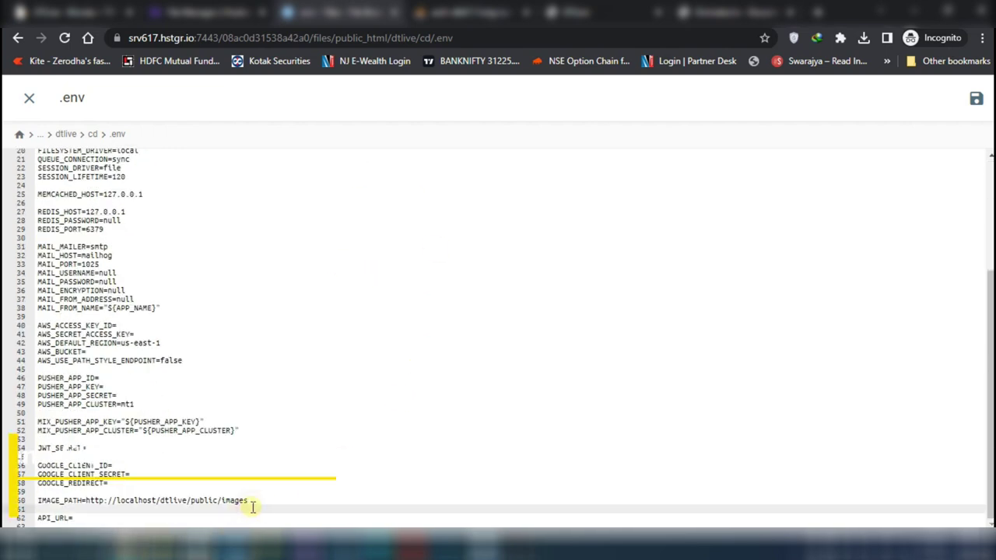
click(256, 500)
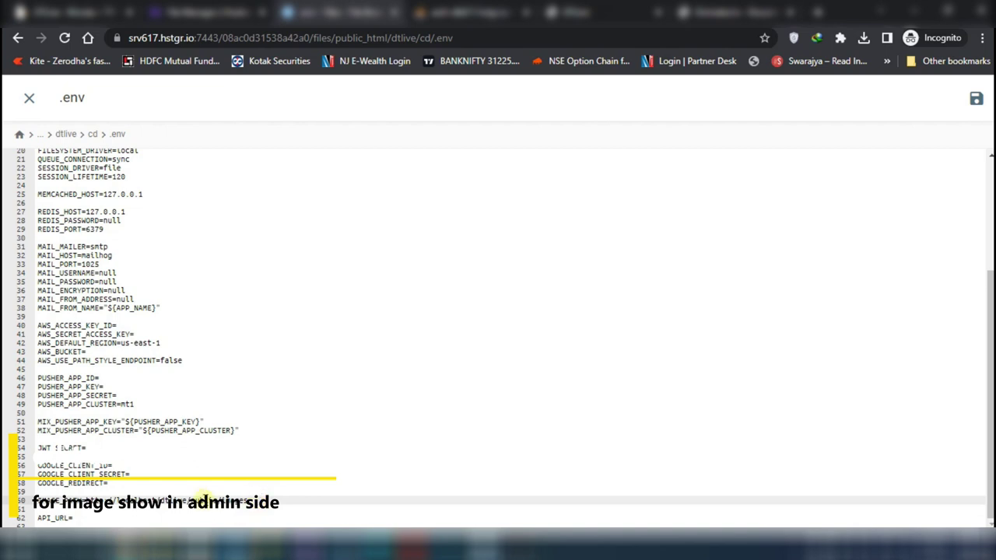
drag(189, 498, 91, 496)
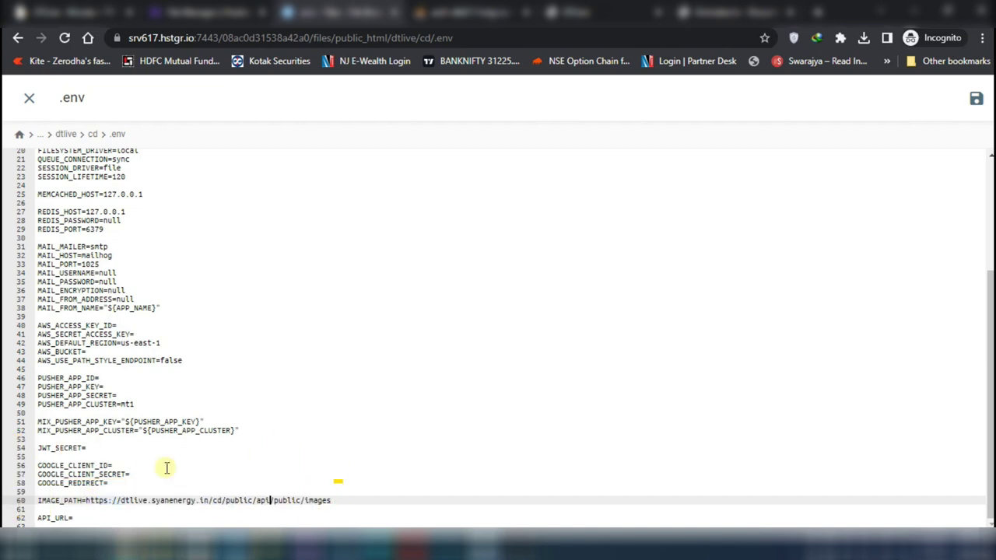
key(BackSpace)
key(BackSpace)
key(BackSpace)
key(BackSpace)
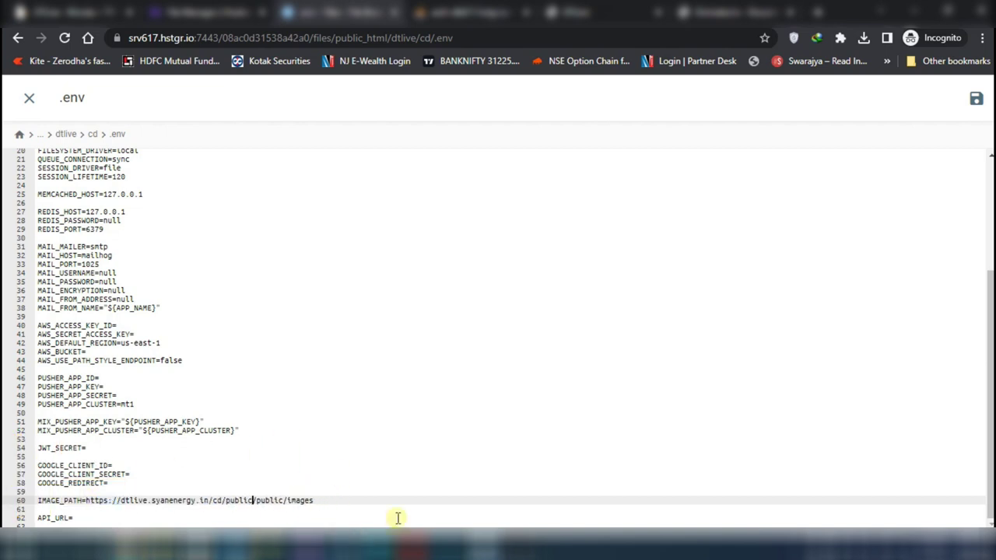
key(BackSpace)
key(BackSpace)
key(BackSpace)
key(BackSpace)
key(BackSpace)
key(BackSpace)
key(BackSpace)
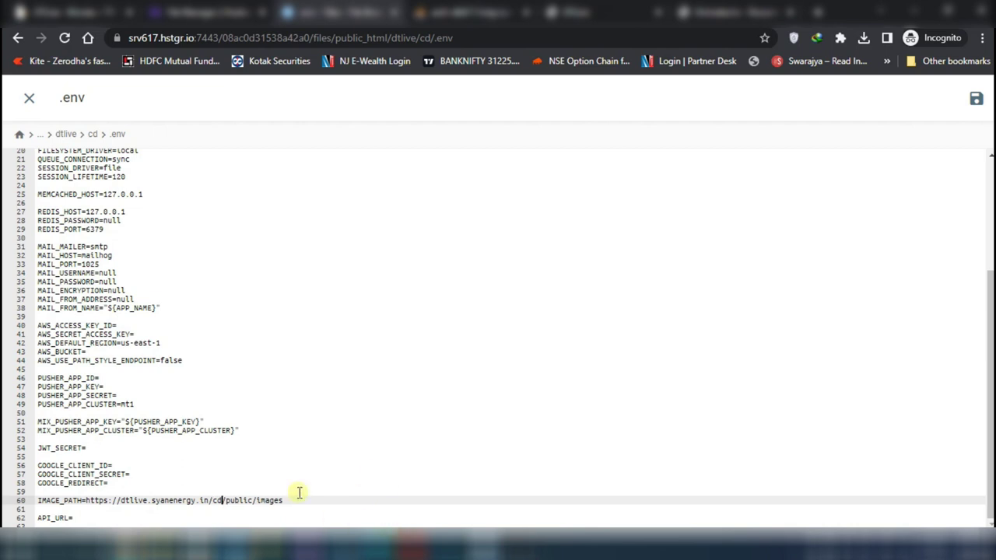
Open the IMAGE_PATH address from the .env file in the browser to test it
drag(292, 506, 88, 502)
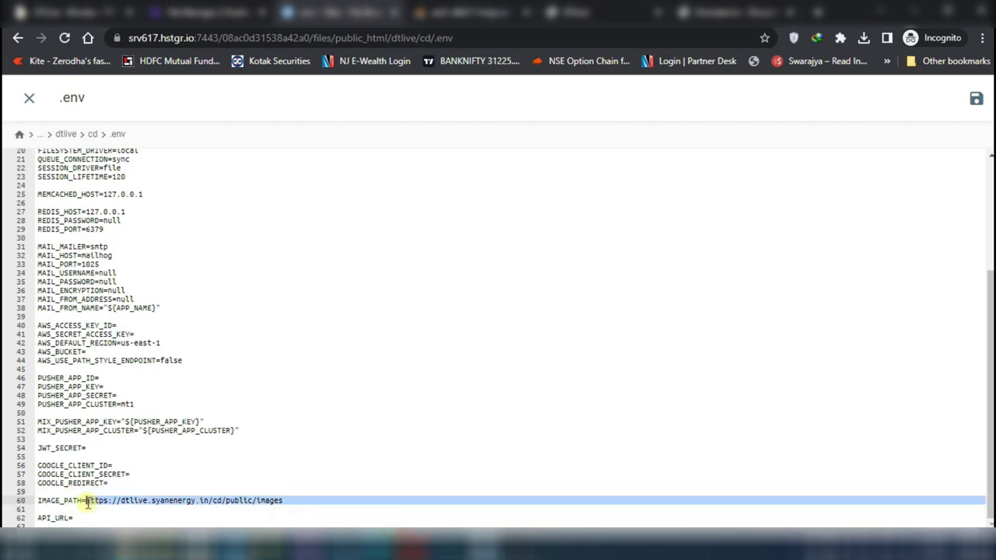
right_click(88, 506)
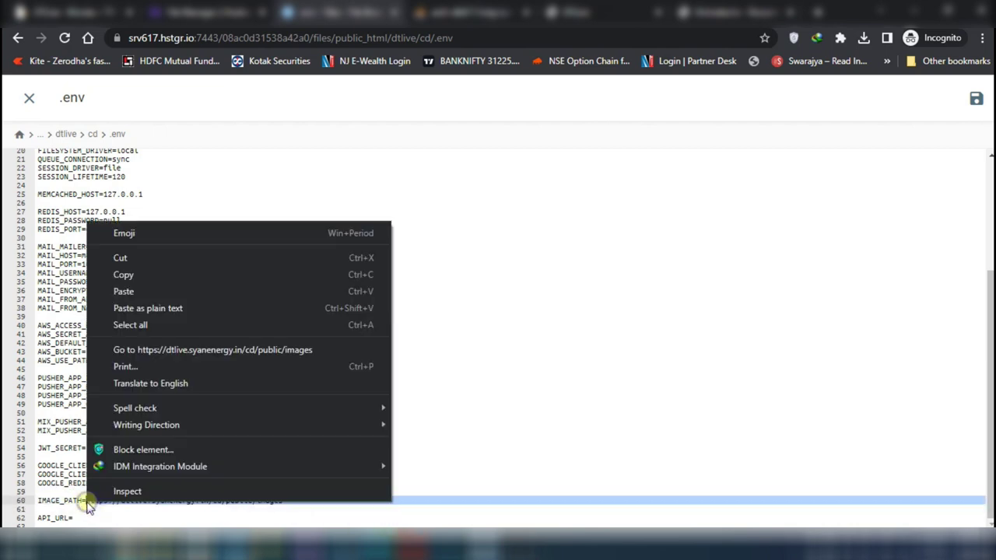
click(267, 347)
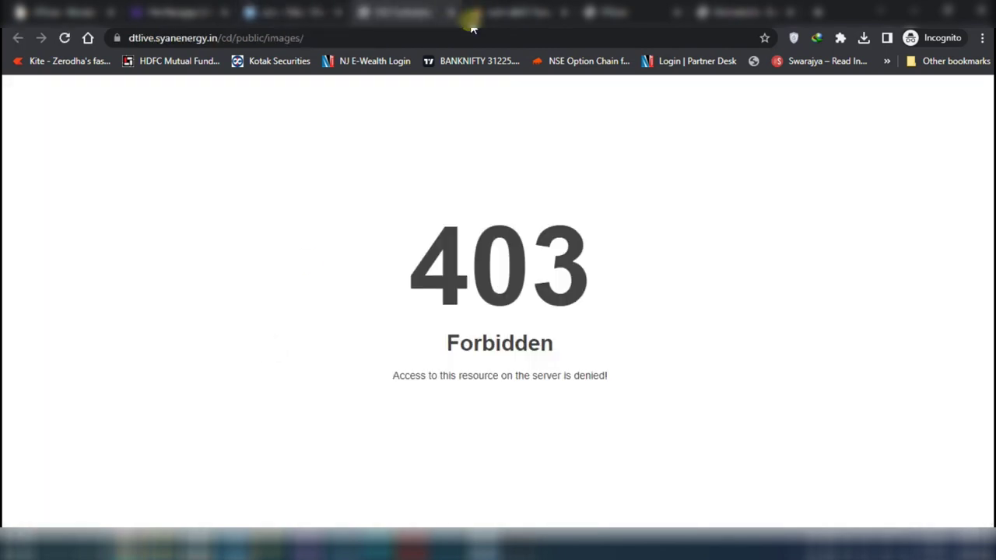
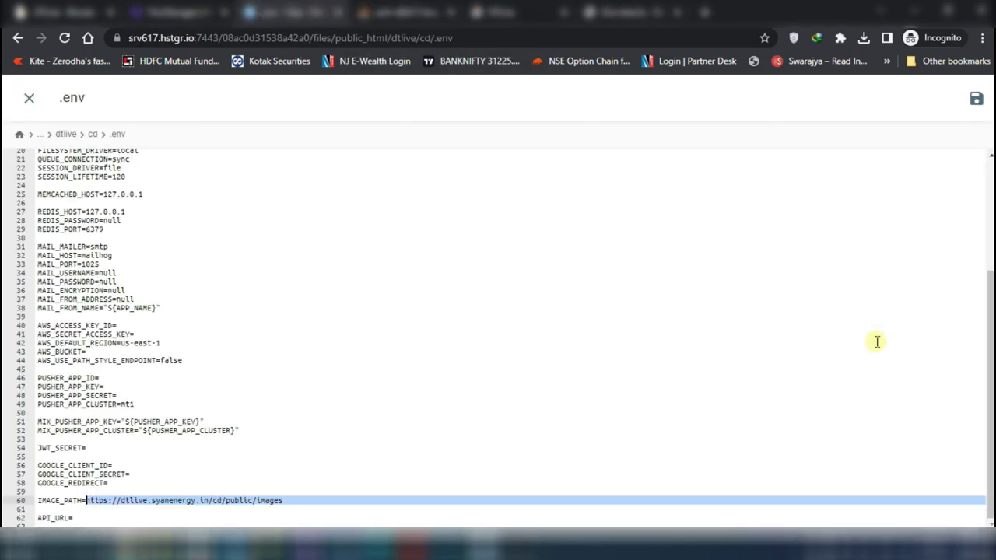
Check the APP_URL line, save the .env file and close it to return to the cd folder
scroll(733, 369, up, 3)
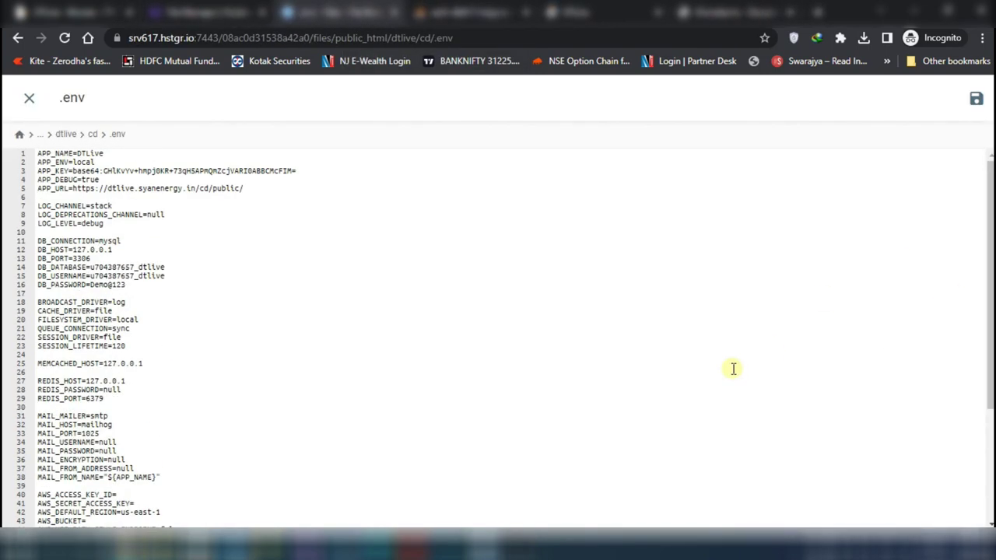
click(976, 99)
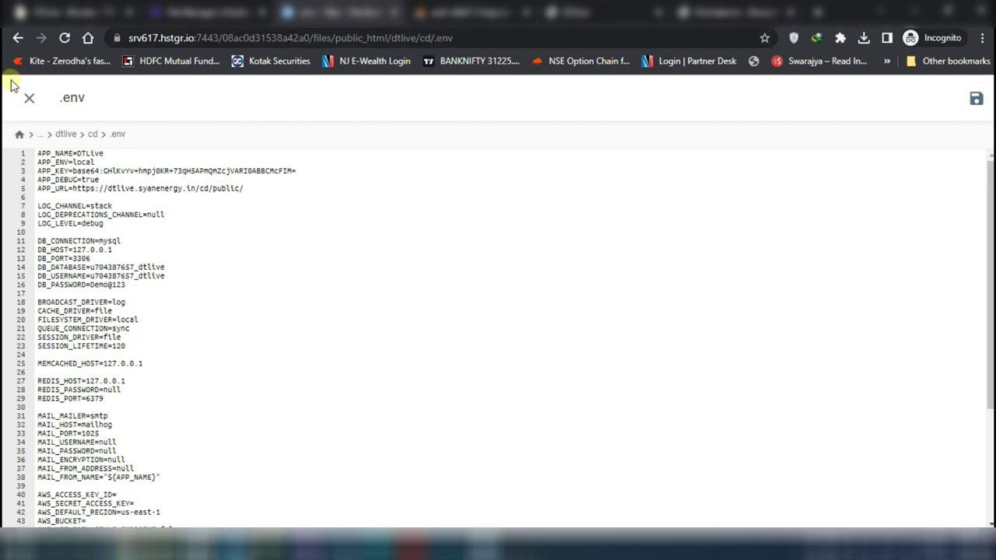
click(29, 97)
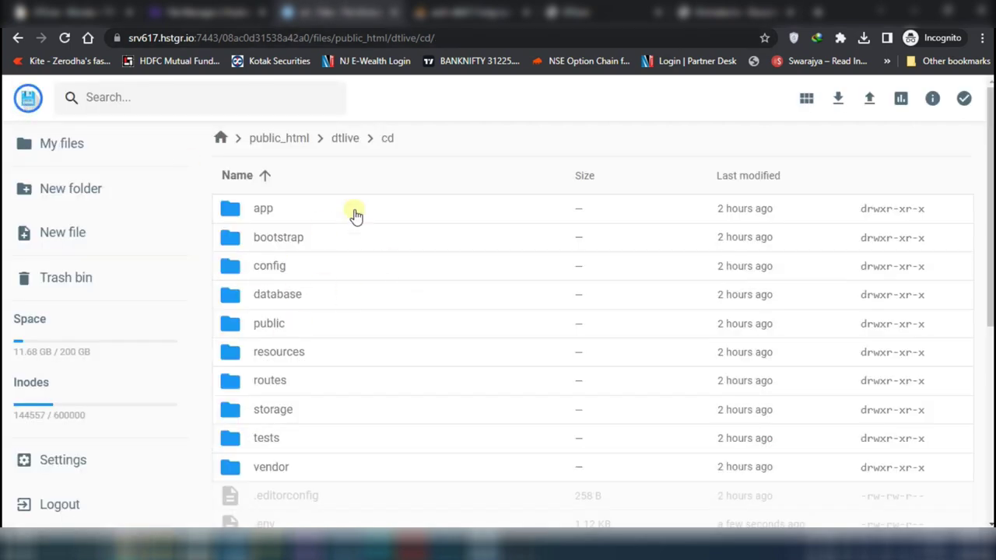
Examine the contents of the cd/public/images folder and its category subfolder, ending back in the images folder
scroll(444, 395, down, 1)
scroll(444, 395, down, 3)
scroll(444, 394, up, 4)
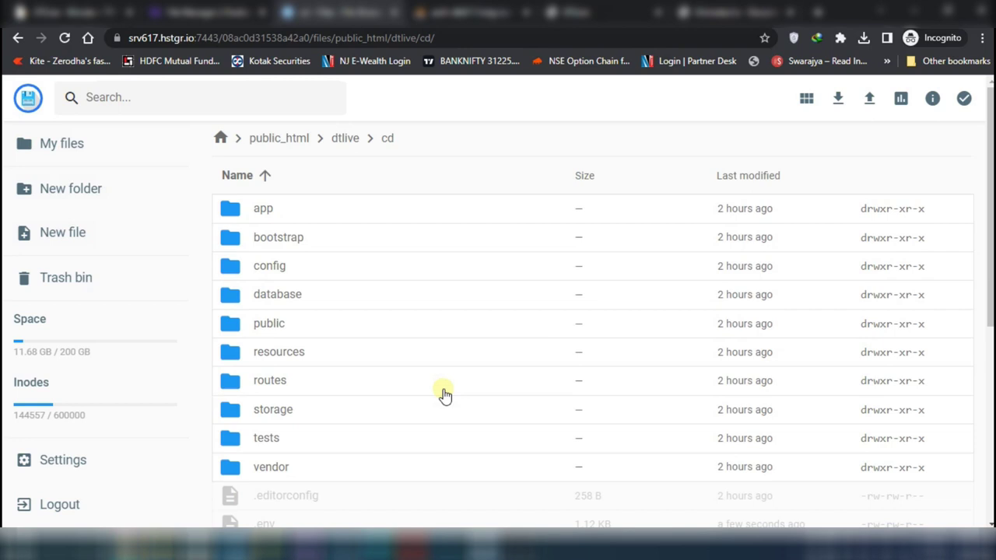
click(290, 328)
click(290, 327)
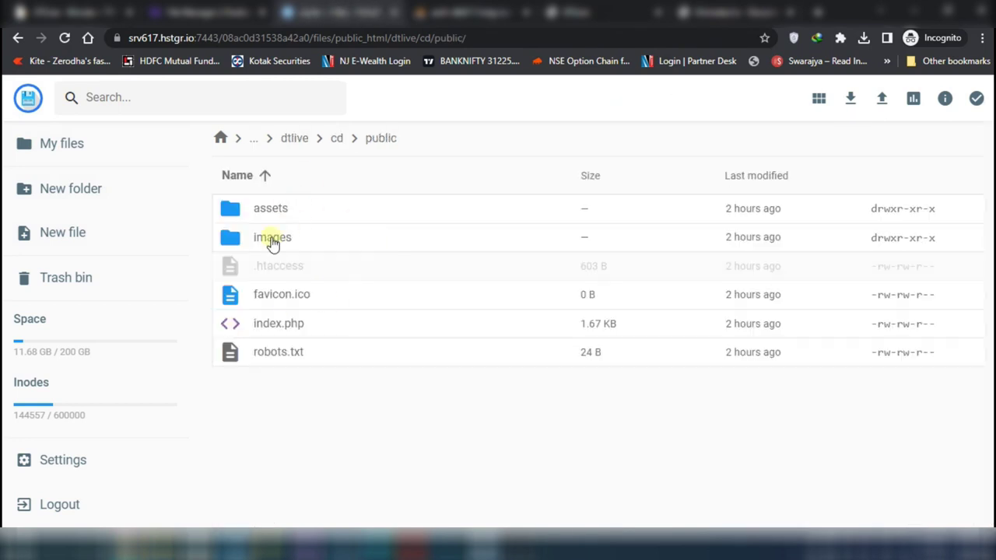
double_click(272, 239)
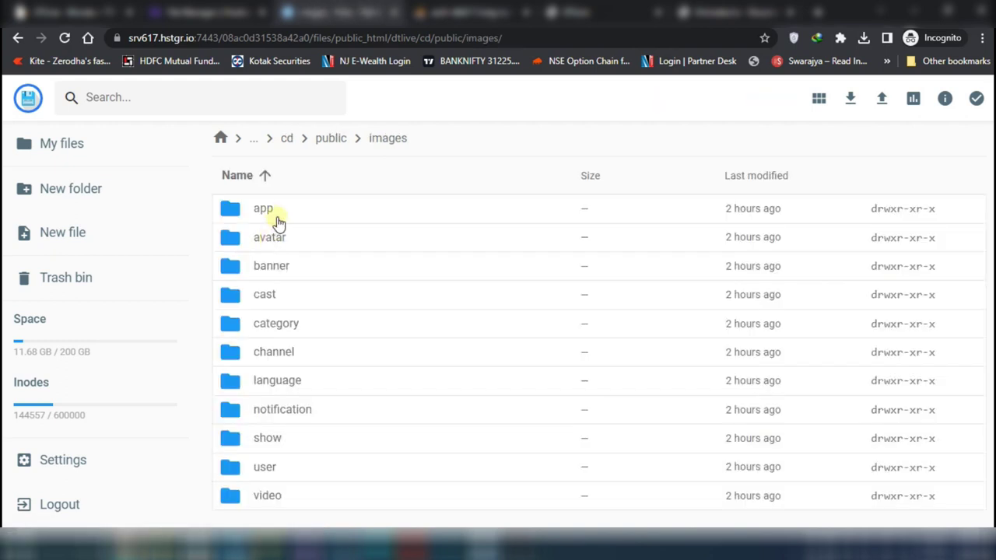
click(305, 329)
double_click(306, 330)
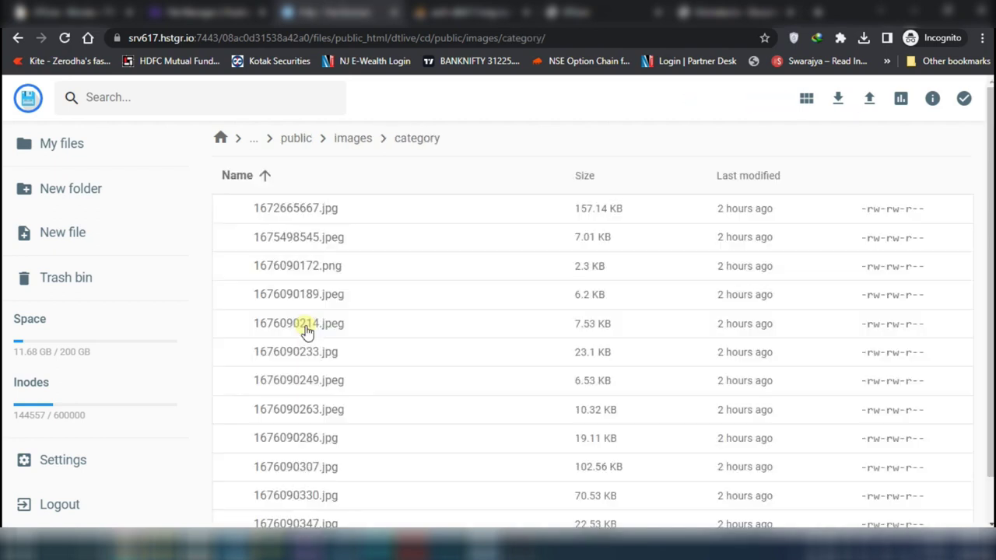
click(353, 139)
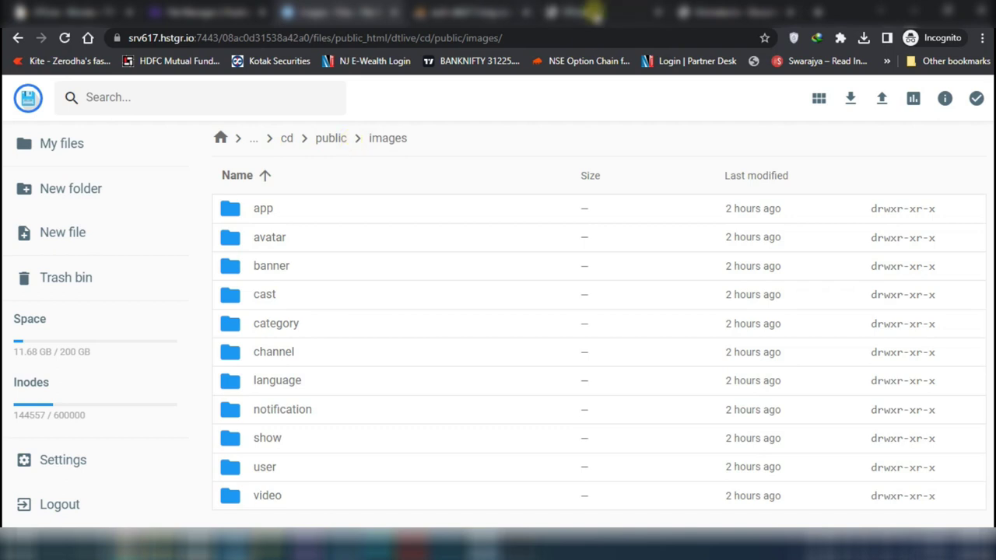
Log in to the DTLive admin panel with the prefilled credentials and review the thumbnails on the dashboard
click(596, 12)
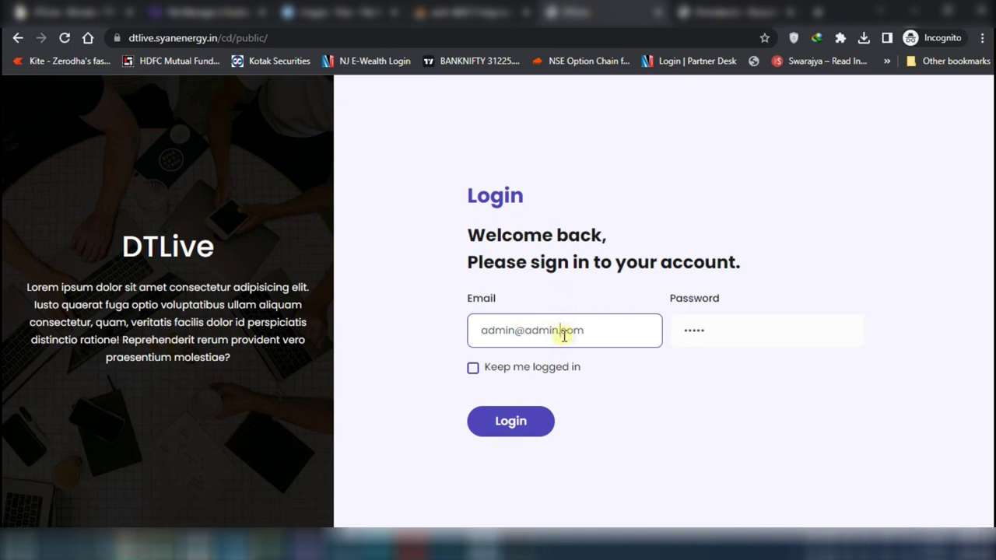
click(516, 422)
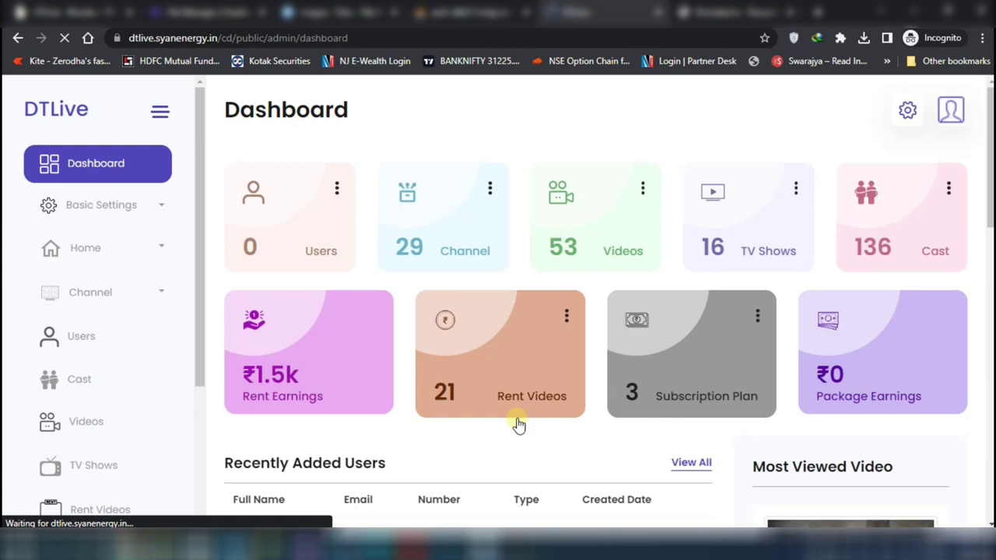
scroll(519, 424, down, 5)
scroll(519, 425, down, 7)
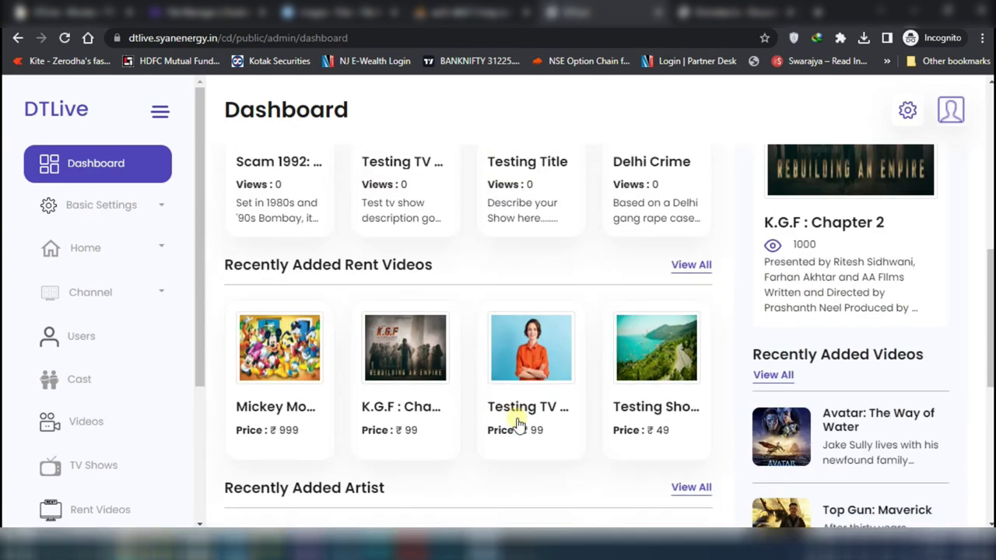
scroll(519, 424, up, 12)
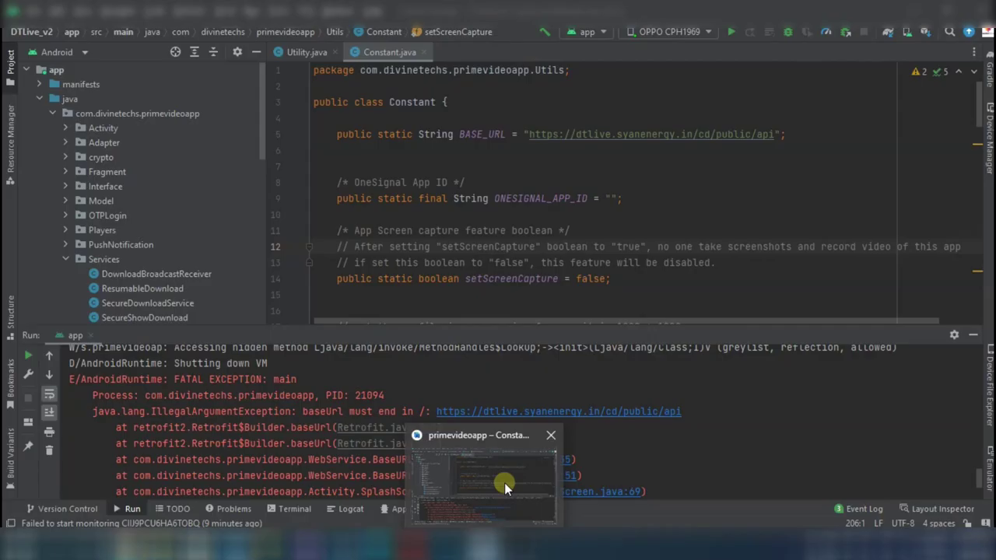
click(504, 483)
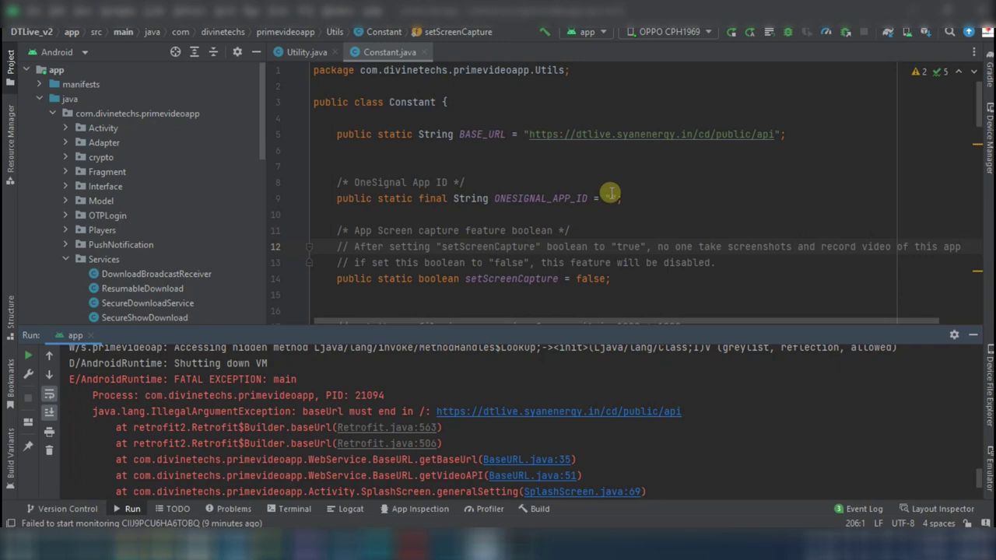
scroll(499, 260, down, 3)
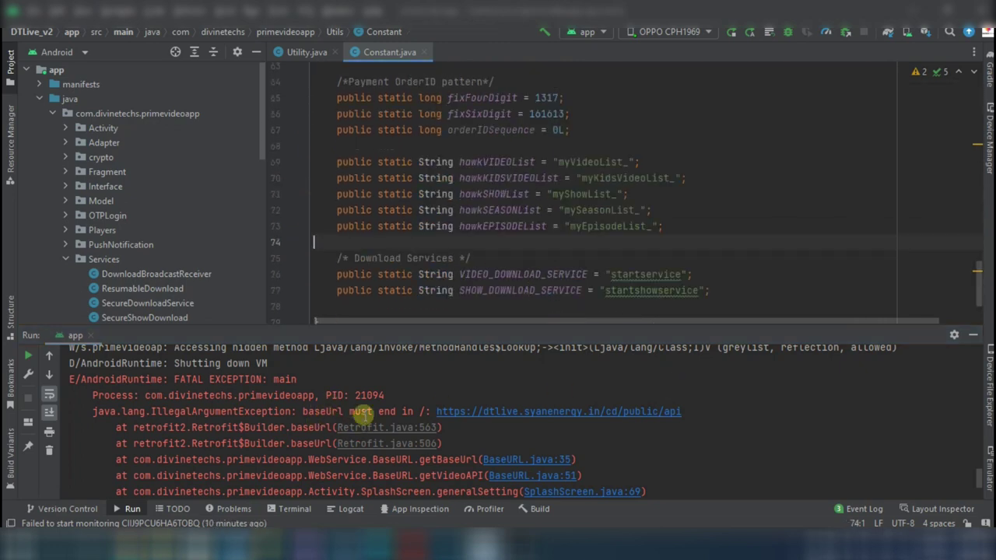
scroll(362, 414, down, 1)
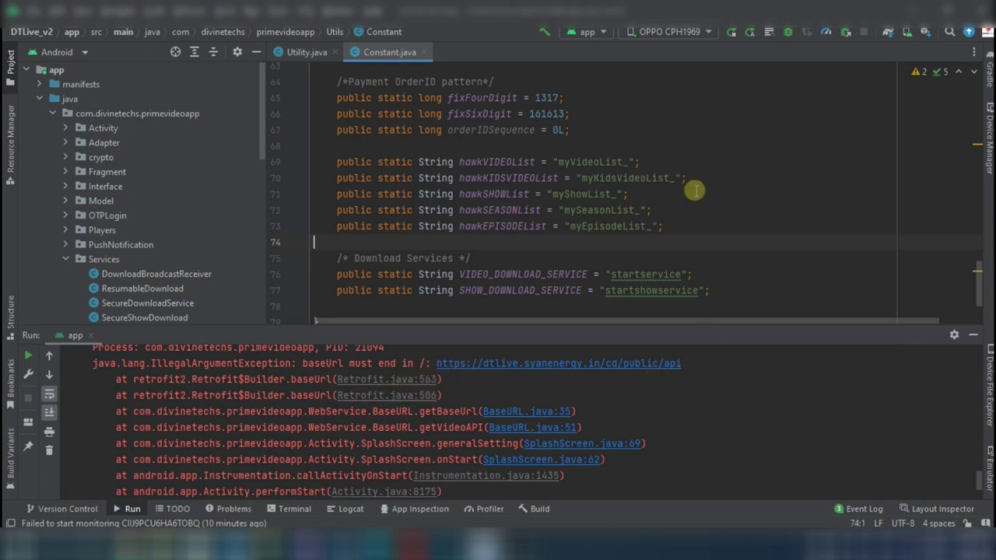
scroll(695, 191, up, 10)
scroll(695, 191, up, 11)
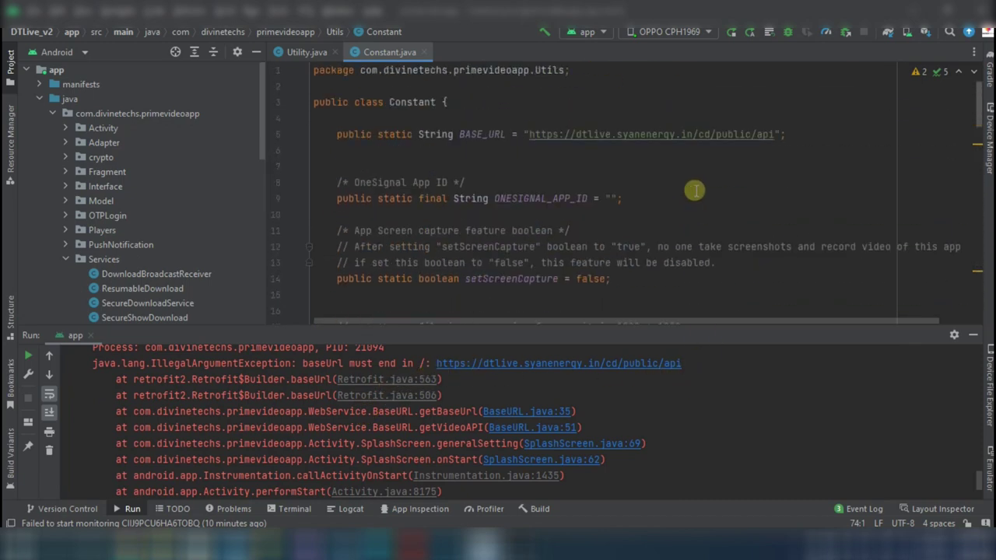
click(775, 134)
text(/)
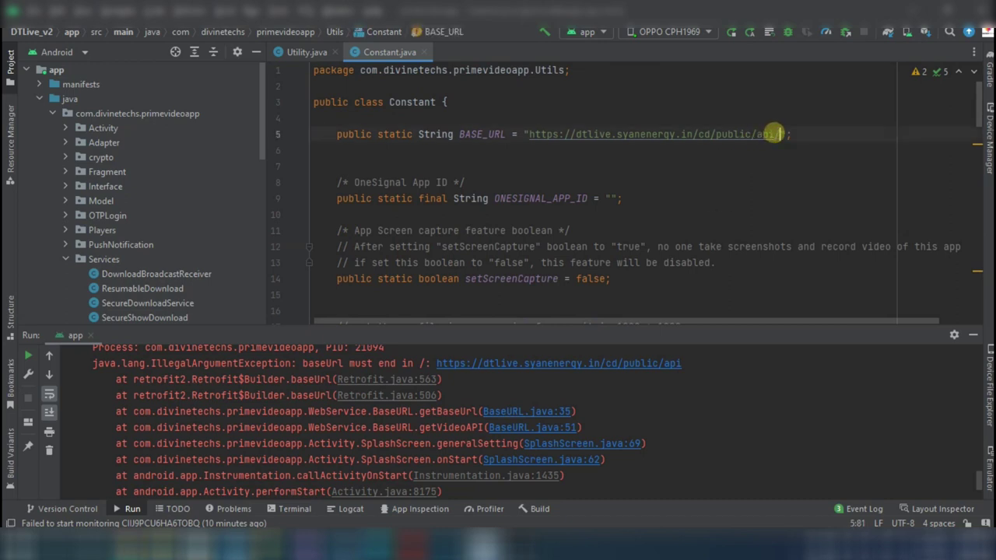
click(729, 31)
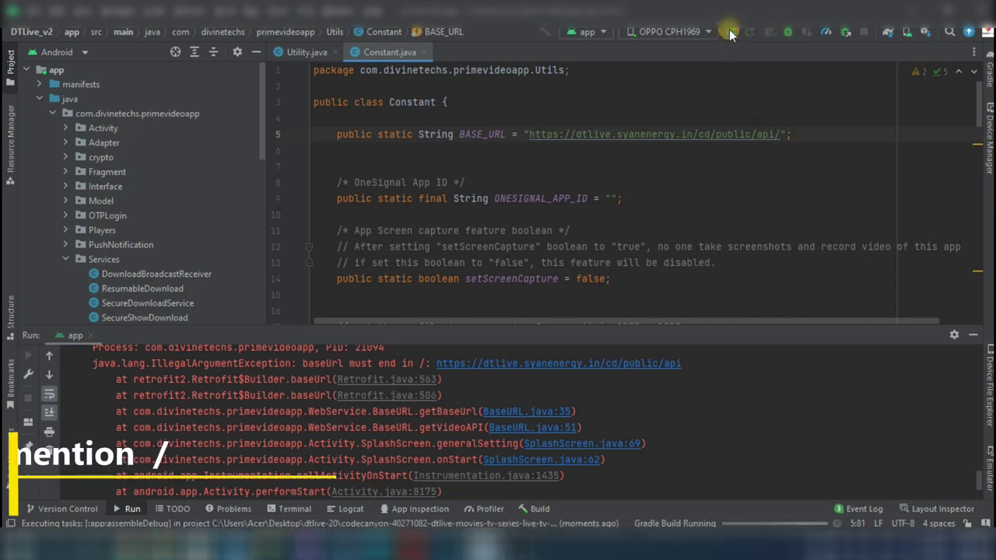